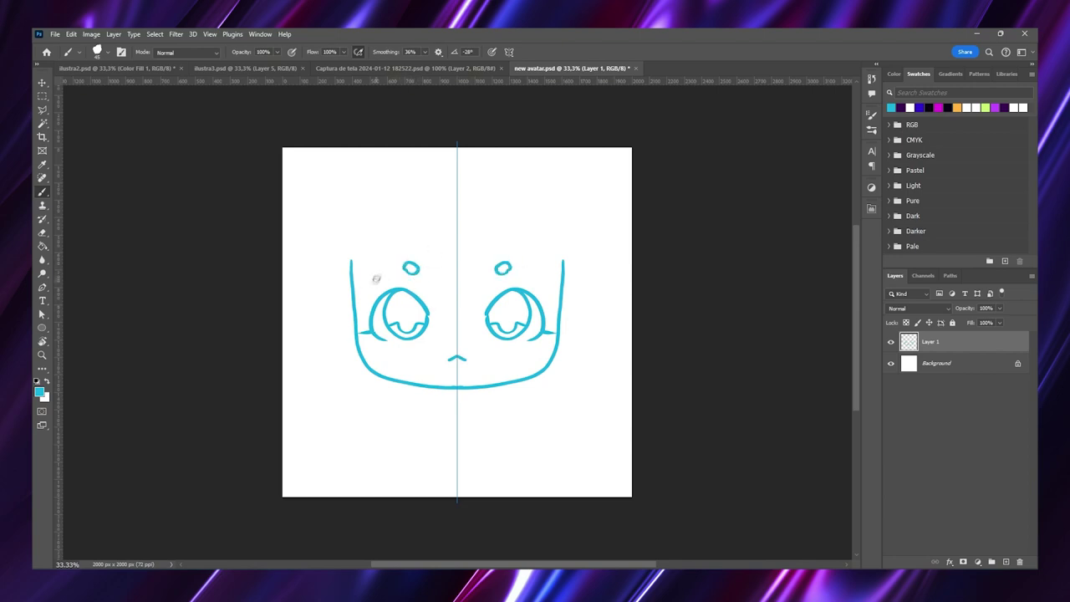
# Sketch the mirrored ears, neck and shoulders around the face and save the drawing with maximum compatibility
pyautogui.moveTo(352, 319); pyautogui.dragTo(361, 357)
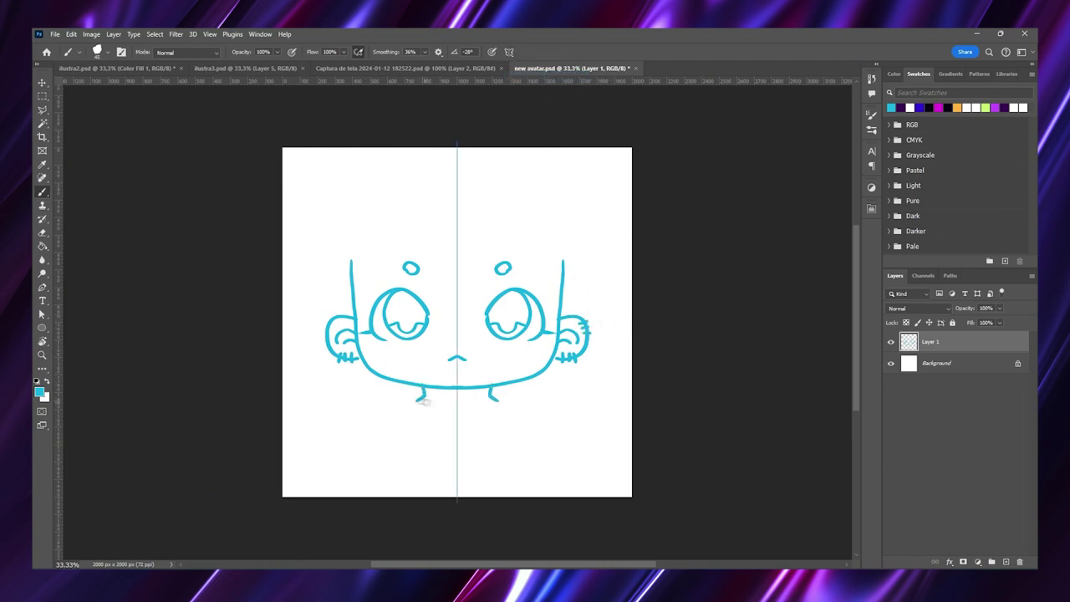
pyautogui.hotkey('ctrl', 's')
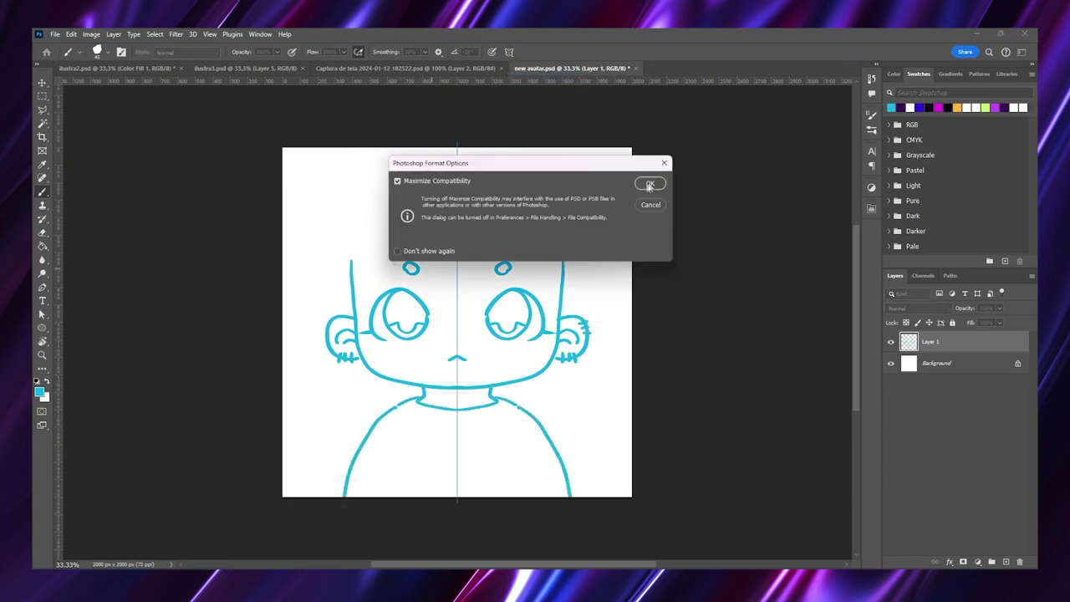
pyautogui.press('Return')
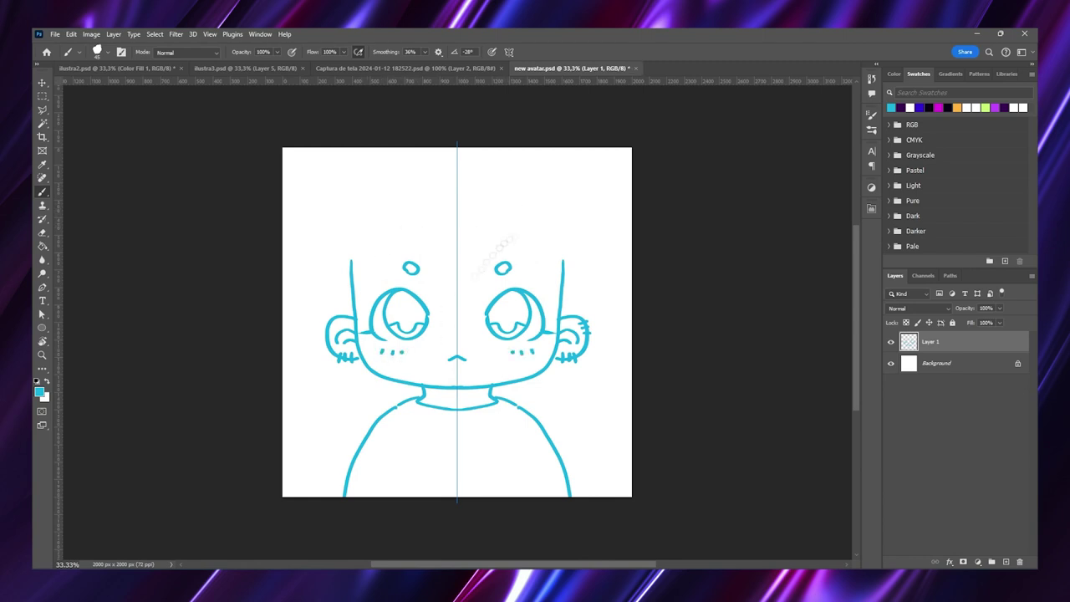
# Hide the symmetry guide and try out a side-swept fringe above the face
pyautogui.hotkey('ctrl', ';')
pyautogui.moveTo(494, 213)
pyautogui.mouseDown()
pyautogui.moveTo(393, 280)
pyautogui.moveTo(368, 276)
pyautogui.mouseUp()
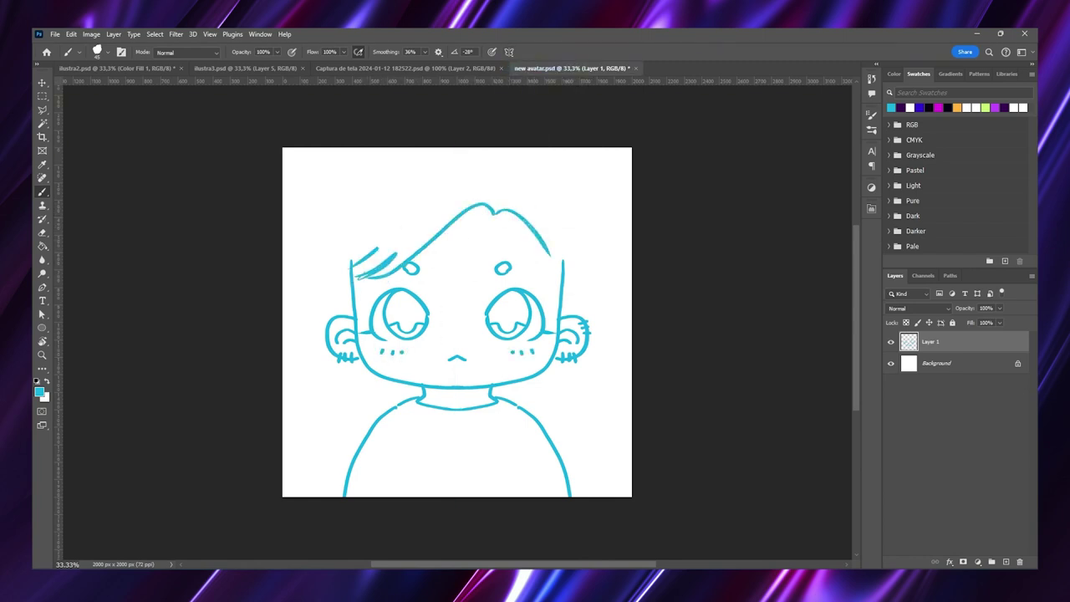
pyautogui.hotkey('ctrl', 'z')
pyautogui.hotkey('ctrl', 'z')
pyautogui.hotkey('ctrl', 'z')
pyautogui.moveTo(500, 223); pyautogui.dragTo(353, 265)
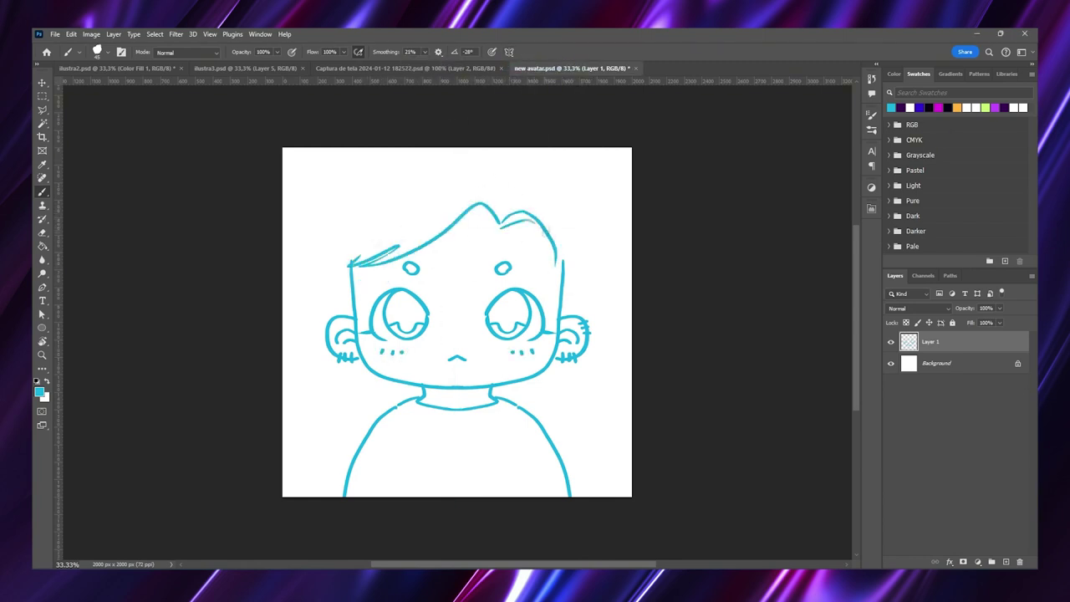
pyautogui.hotkey('ctrl', 'z')
pyautogui.hotkey('ctrl', 'z')
pyautogui.hotkey('ctrl', 'z')
pyautogui.hotkey('ctrl', 'z')
pyautogui.hotkey('ctrl', 'z')
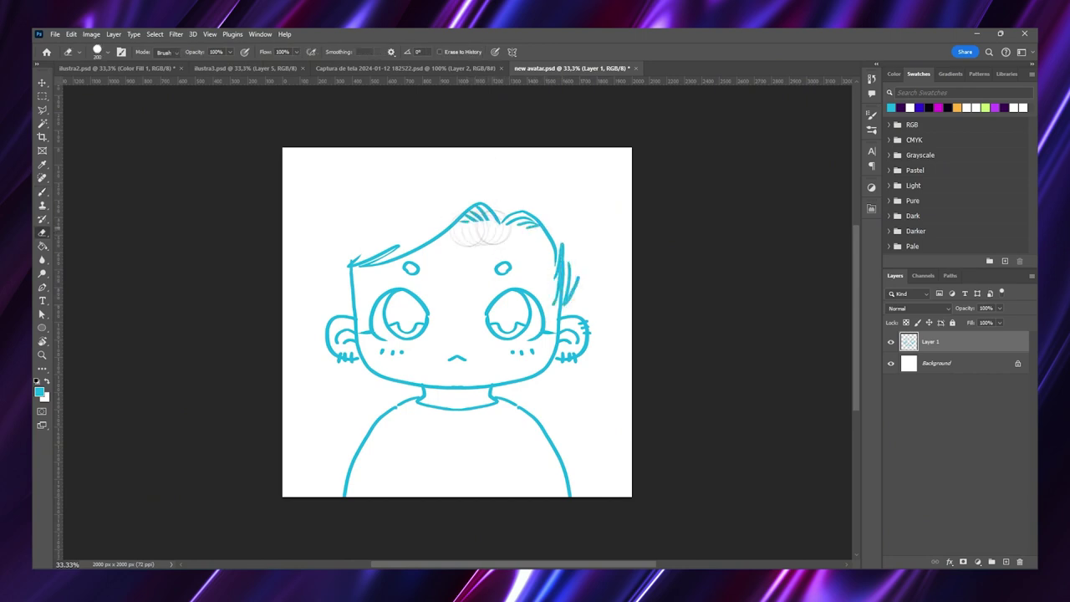
# Add a new layer for the hair and shift the face and body sketch slightly down the canvas
pyautogui.hotkey('ctrl', 'shift', 'alt', 'n')
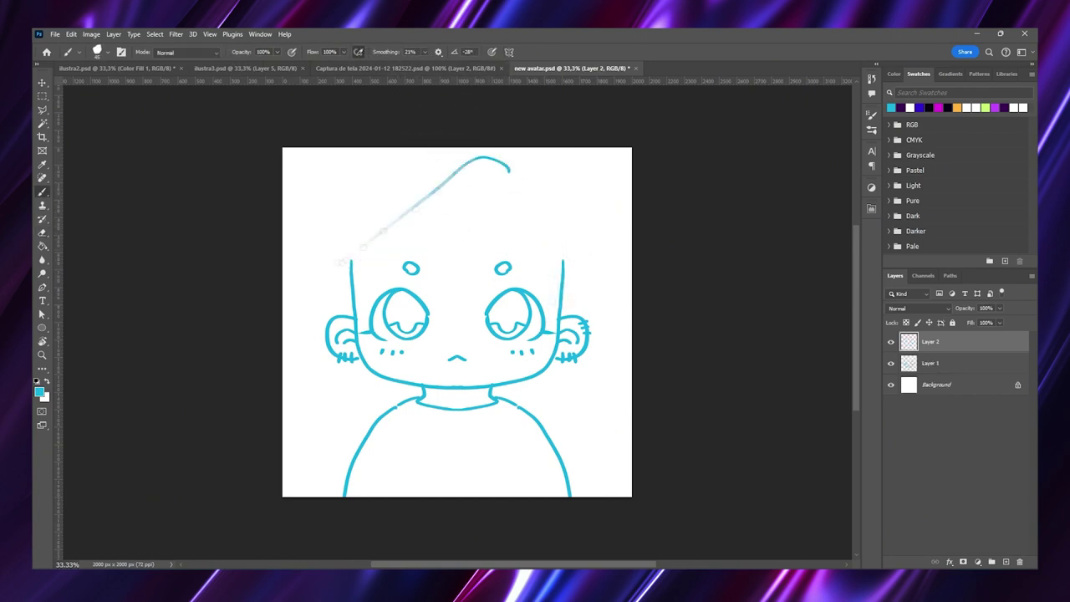
pyautogui.hotkey('ctrl', 'z')
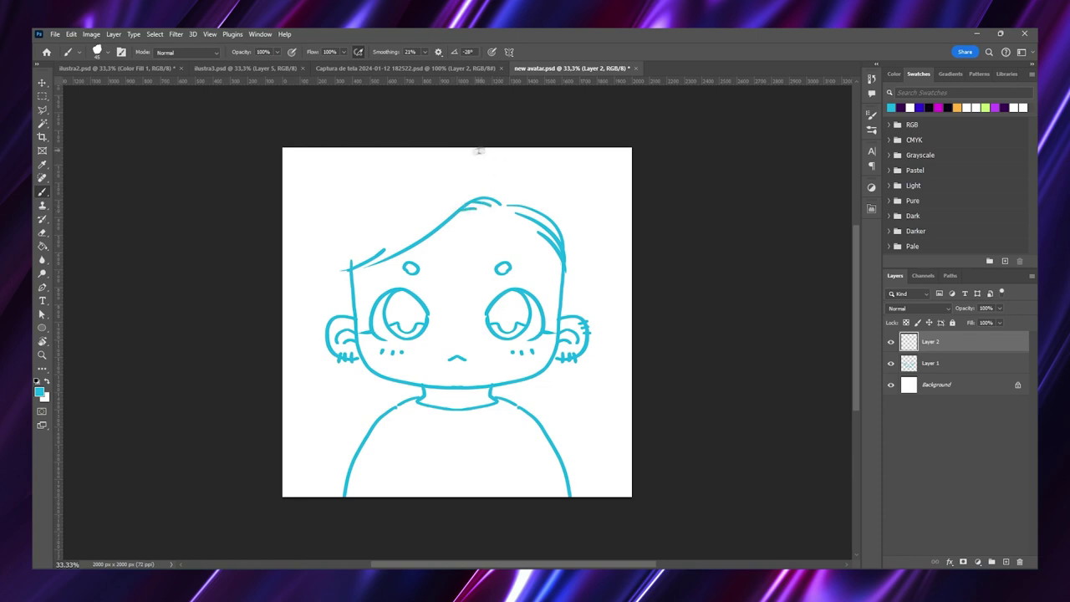
pyautogui.hotkey('alt', '[')
pyautogui.press('v')
pyautogui.moveTo(769, 223); pyautogui.dragTo(769, 239)
pyautogui.hotkey('alt', ']')
pyautogui.press('b')
# Try a rounded outer hair contour with jagged side tips around the fringe
pyautogui.moveTo(512, 160)
pyautogui.mouseDown()
pyautogui.moveTo(340, 277)
pyautogui.moveTo(325, 246)
pyautogui.mouseUp()
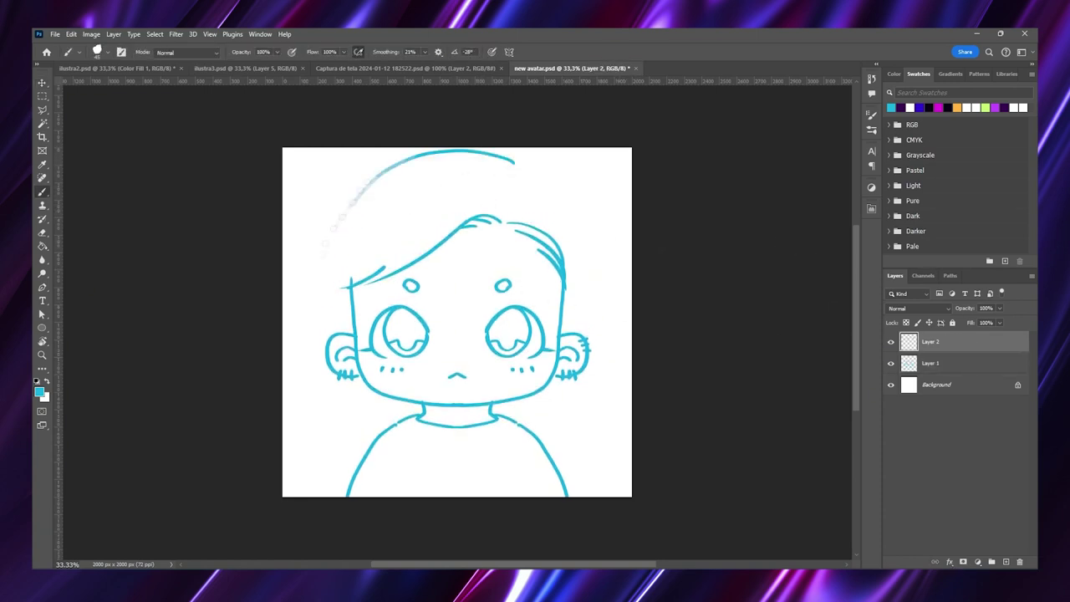
pyautogui.hotkey('ctrl', 'z')
pyautogui.moveTo(507, 163)
pyautogui.mouseDown()
pyautogui.moveTo(367, 174)
pyautogui.moveTo(318, 289)
pyautogui.moveTo(568, 305)
pyautogui.mouseUp()
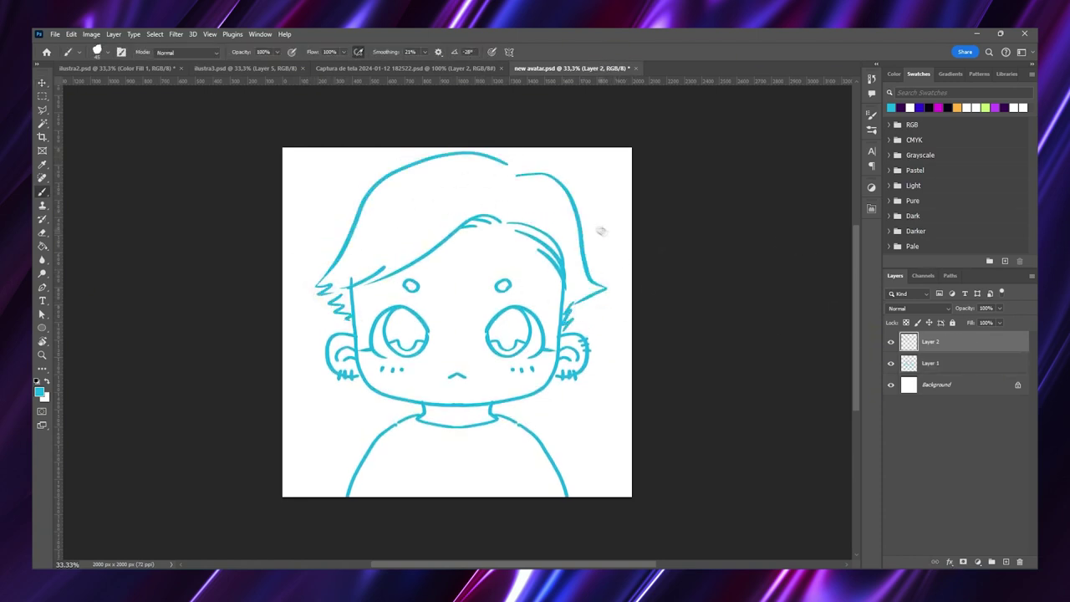
pyautogui.hotkey('ctrl', 'z')
pyautogui.hotkey('ctrl', 'z')
pyautogui.hotkey('ctrl', 'z')
pyautogui.hotkey('ctrl', 'z')
pyautogui.hotkey('ctrl', 'shift', 'z')
pyautogui.hotkey('ctrl', 'shift', 'z')
pyautogui.hotkey('ctrl', 'shift', 'z')
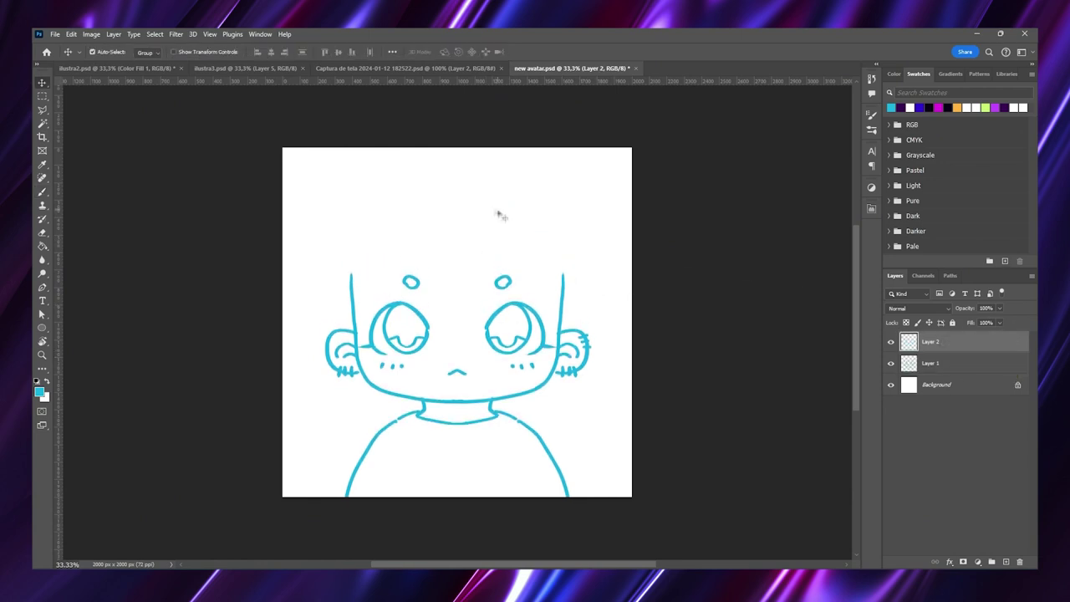
# Redraw the hair on Layer 2 with a side-parted outline, pointed side tips and inner strand lines above the fringe
pyautogui.hotkey('ctrl', 'shift', 'z')
pyautogui.hotkey('ctrl', 'shift', 'z')
pyautogui.hotkey('ctrl', 'shift', 'z')
pyautogui.hotkey('ctrl', 'shift', 'z')
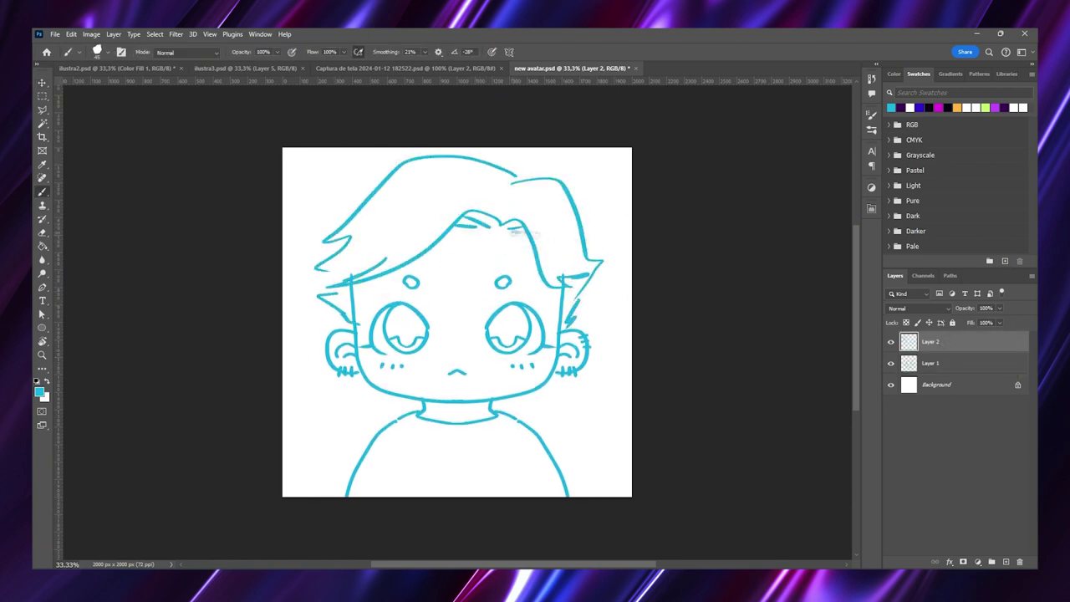
pyautogui.moveTo(448, 194); pyautogui.dragTo(349, 266)
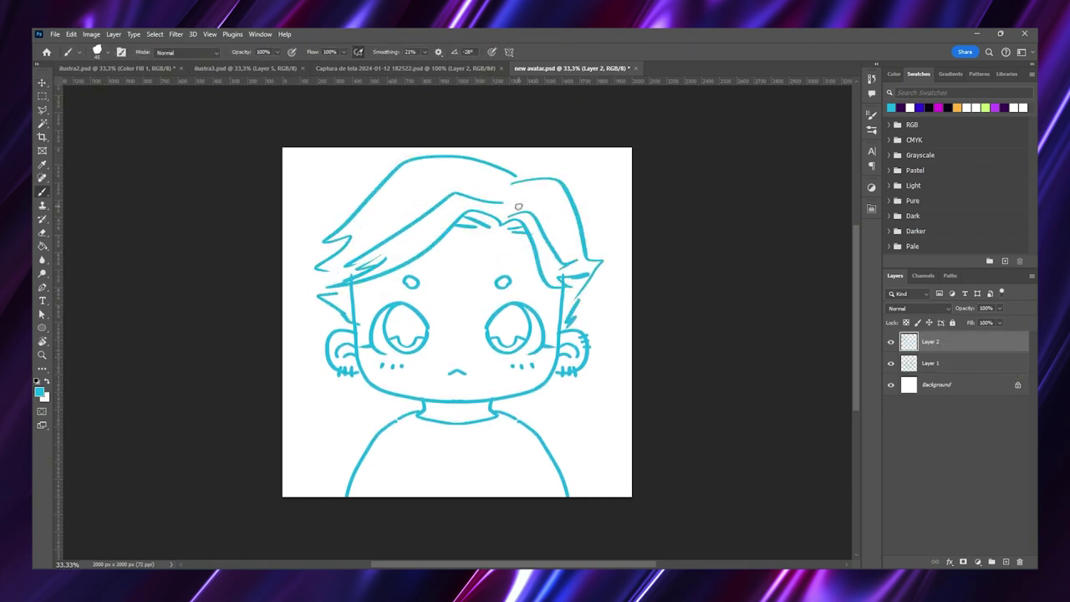
pyautogui.moveTo(518, 206); pyautogui.dragTo(448, 194)
# Sketch mirrored magenta glasses with a thick upper frame over the eyes on a new layer
pyautogui.hotkey('ctrl', 'shift', 'alt', 'n')
pyautogui.hotkey('ctrl', '+')
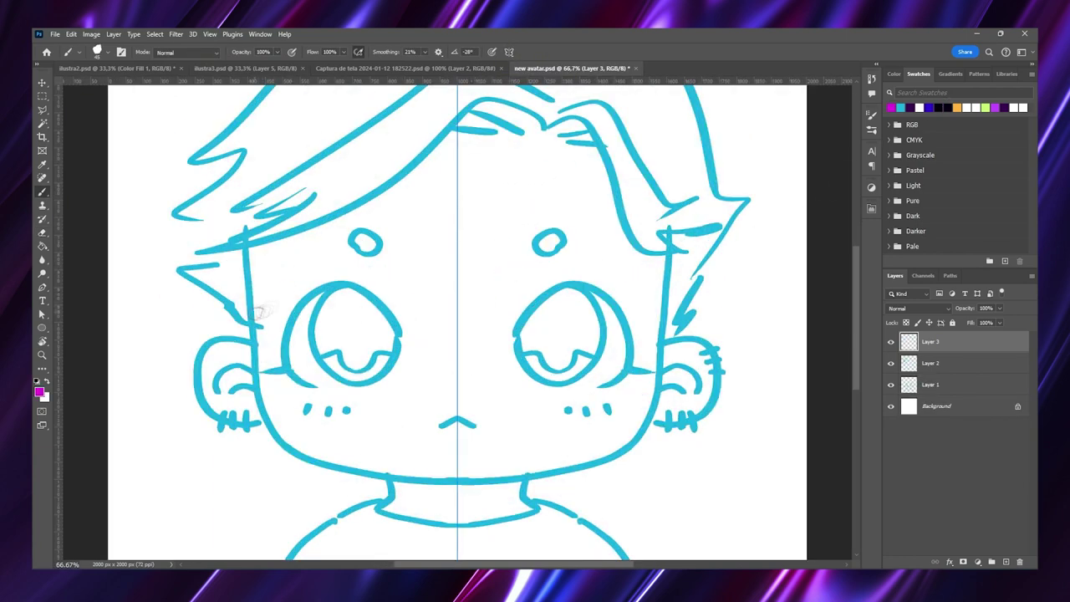
pyautogui.moveTo(260, 312)
pyautogui.mouseDown()
pyautogui.moveTo(418, 289)
pyautogui.moveTo(426, 305)
pyautogui.moveTo(266, 351)
pyautogui.moveTo(347, 327)
pyautogui.mouseUp()
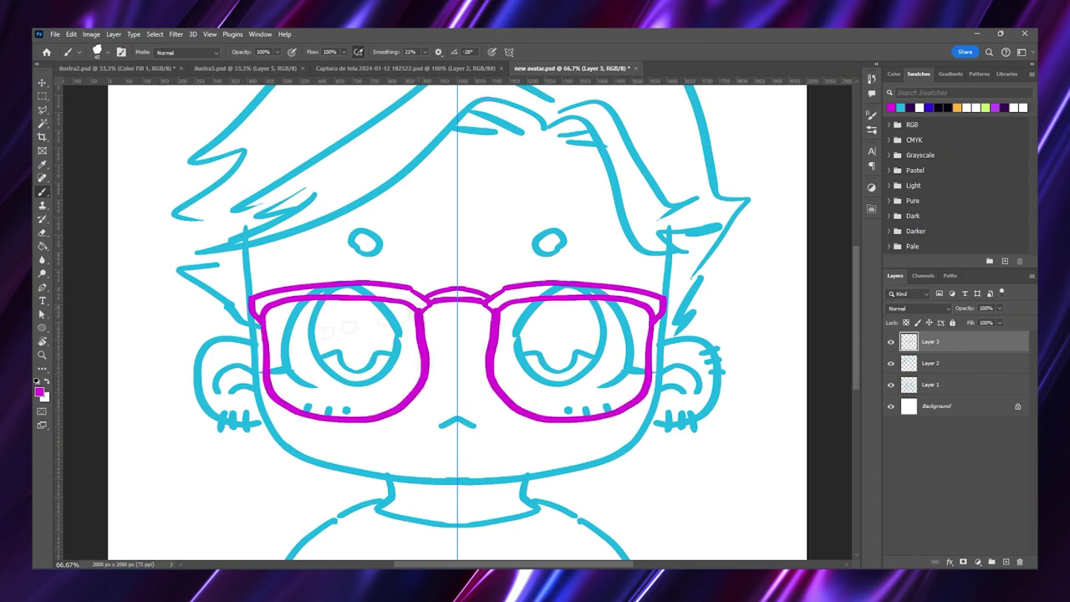
# Enlarge the glasses so that the frame extends slightly beyond both sides of the face
pyautogui.press('v')
pyautogui.hotkey('ctrl', '-')
pyautogui.hotkey('ctrl', '-')
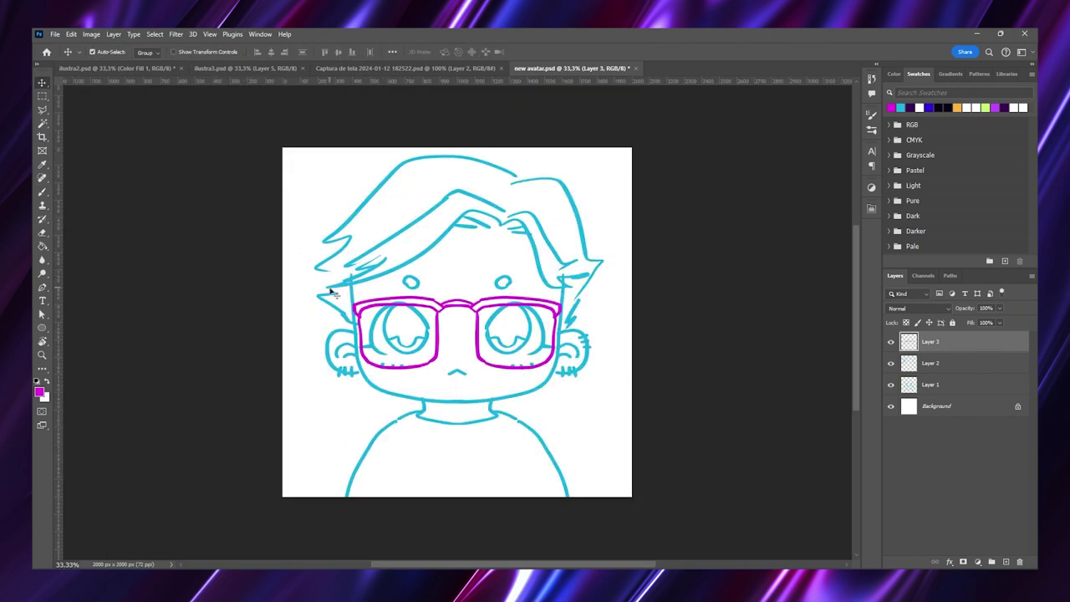
pyautogui.hotkey('ctrl', 't')
pyautogui.moveTo(562, 296); pyautogui.dragTo(571, 288)
pyautogui.press('Return')
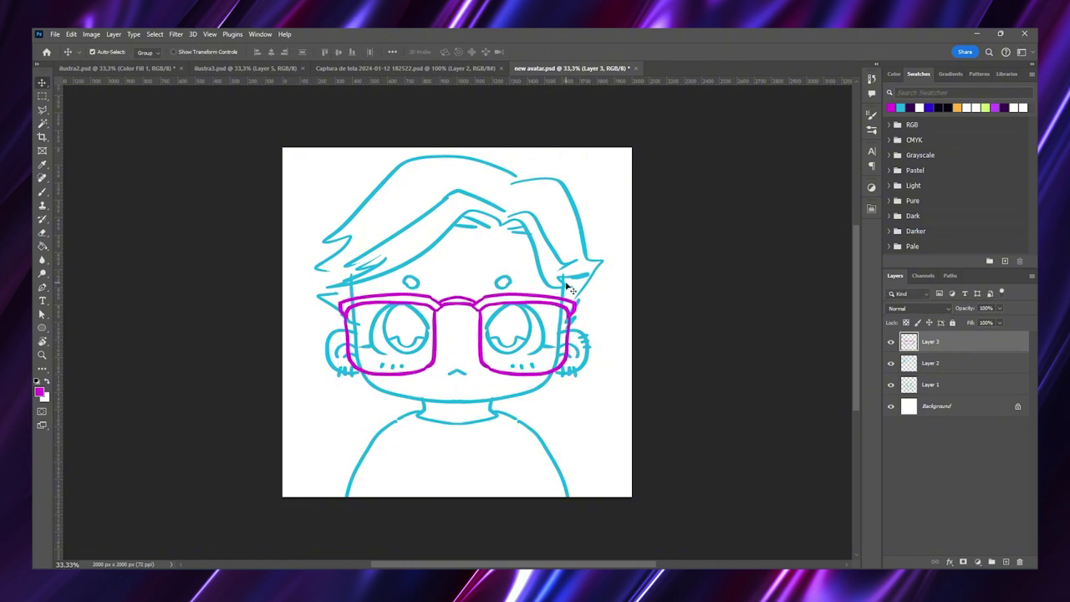
# Draw a blue ribbed collar around the neckline on Layer 1, discarding the trial vertical lines on the torso
pyautogui.hotkey('alt', '[')
pyautogui.hotkey('alt', '[')
pyautogui.press('b')
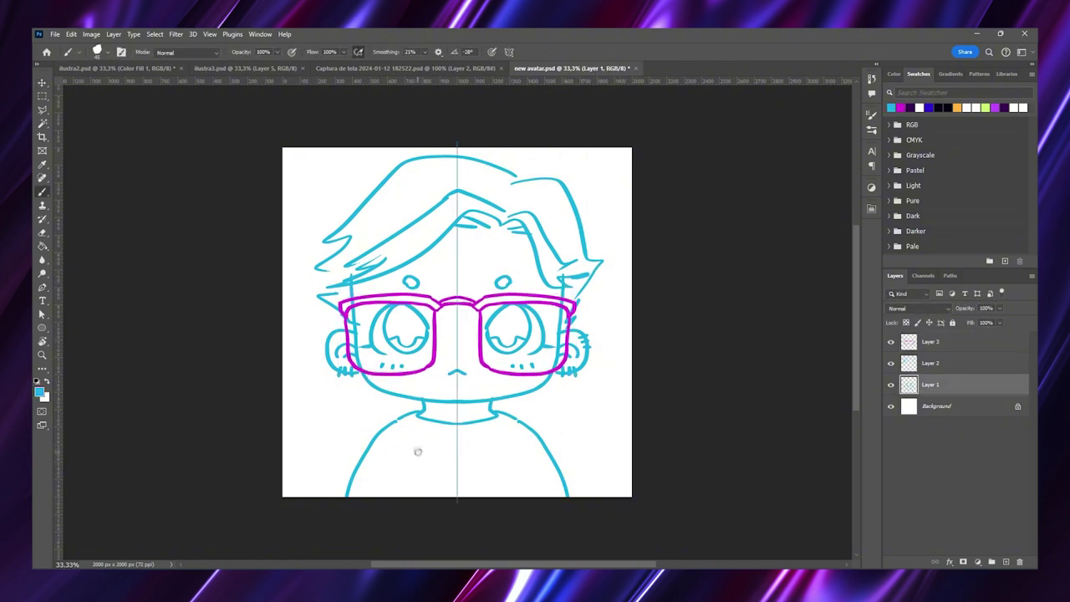
pyautogui.hotkey('ctrl', 'z')
pyautogui.moveTo(417, 411); pyautogui.dragTo(404, 494)
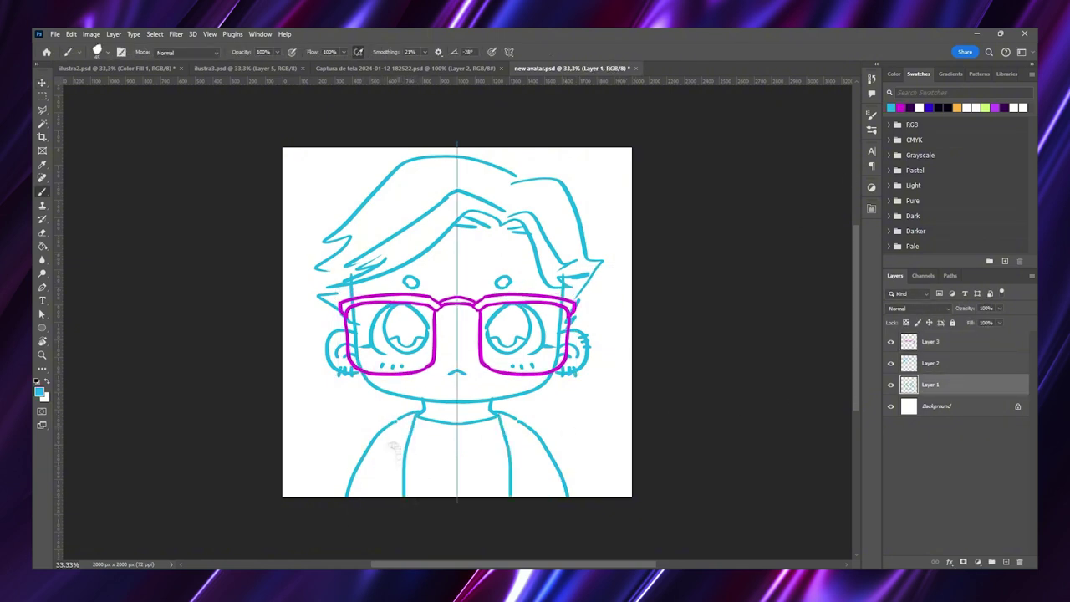
pyautogui.hotkey('ctrl', 'z')
pyautogui.hotkey('ctrl', 'z')
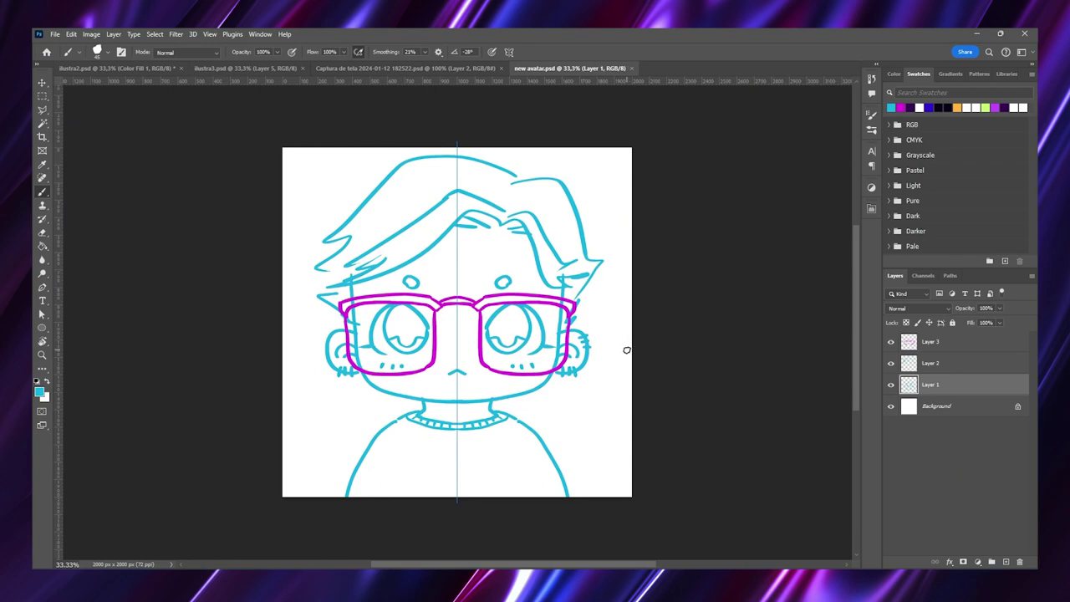
# Switch to Illustrator and trace the left half of the torso with the Pen tool, closing it along the centre guide
pyautogui.keyDown('alt'); pyautogui.click(454, 364); pyautogui.keyUp('alt')
pyautogui.scroll(2, 719, 387)
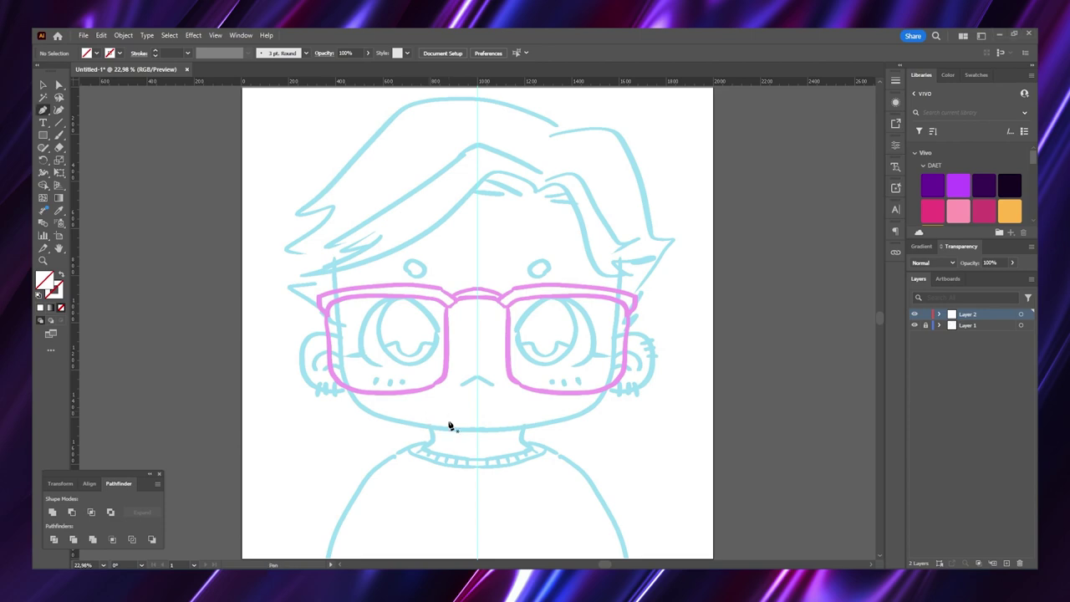
pyautogui.scroll(3, 449, 426)
pyautogui.click(488, 341)
pyautogui.moveTo(358, 346); pyautogui.dragTo(313, 368)
pyautogui.moveTo(227, 449); pyautogui.dragTo(264, 411)
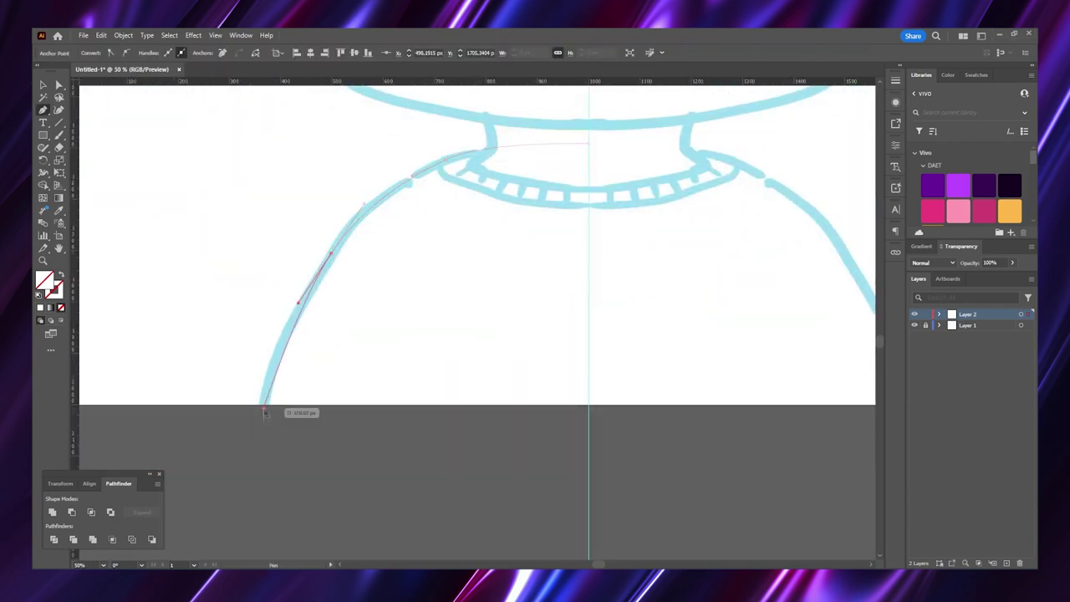
pyautogui.click(588, 424)
pyautogui.click(588, 144)
pyautogui.scroll(3, 574, 238)
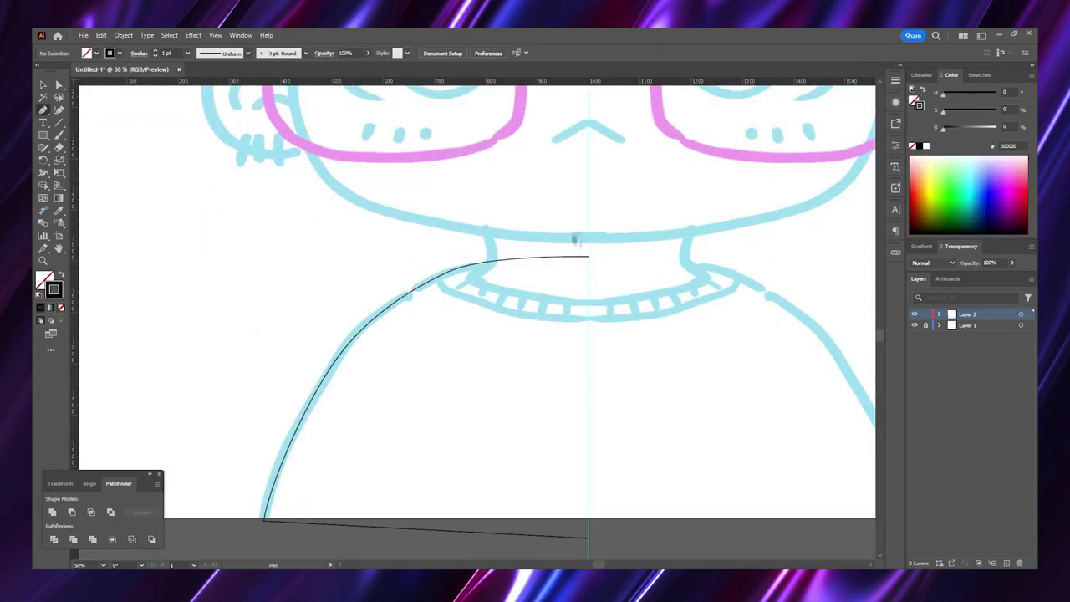
# Trace the left half of the neck with the Pen tool, from below the chin to the collar opening at the centre guide
pyautogui.click(588, 211)
pyautogui.click(483, 217)
pyautogui.moveTo(490, 262); pyautogui.dragTo(473, 276)
pyautogui.click(589, 311)
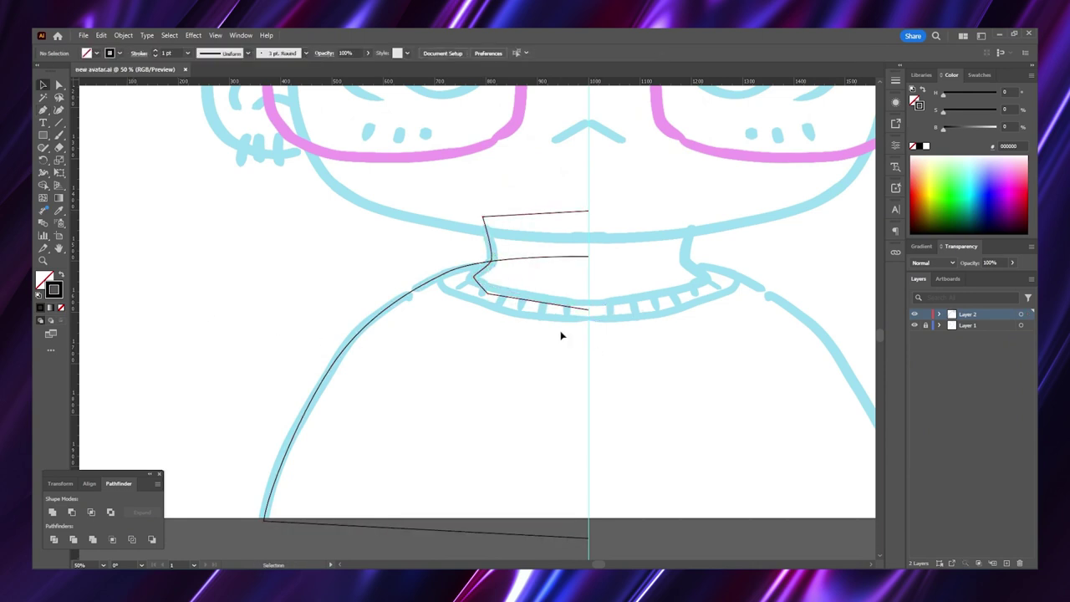
pyautogui.moveTo(477, 277); pyautogui.dragTo(442, 272)
pyautogui.press('v')
pyautogui.click(642, 322)
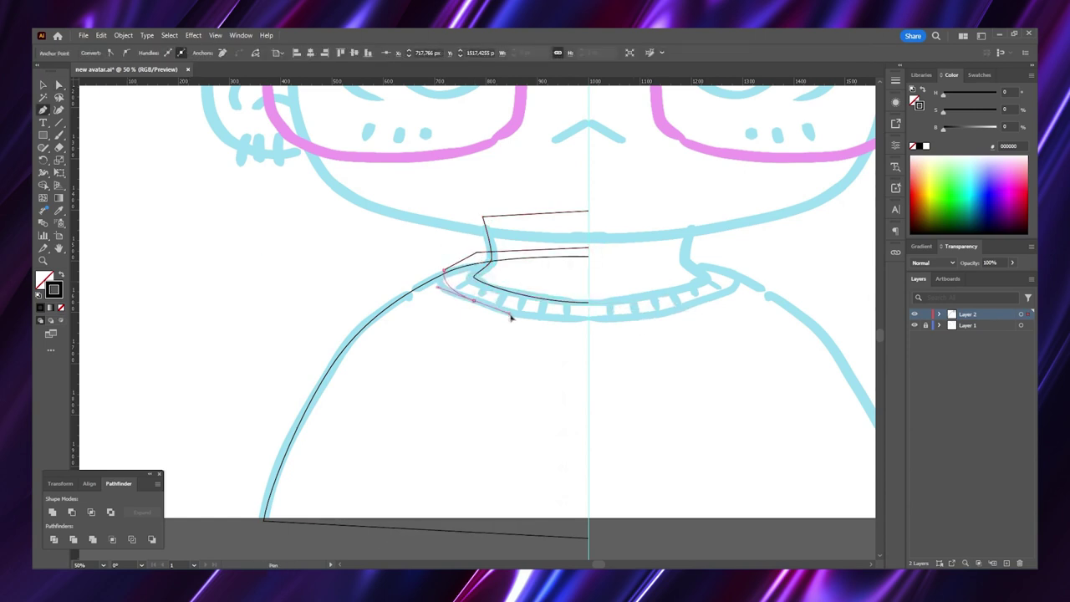
# Finish the left half of the collar outline and remove its excess above the shoulder line with Shape Builder
pyautogui.moveTo(609, 327); pyautogui.dragTo(590, 325)
pyautogui.press('v')
pyautogui.click(451, 275)
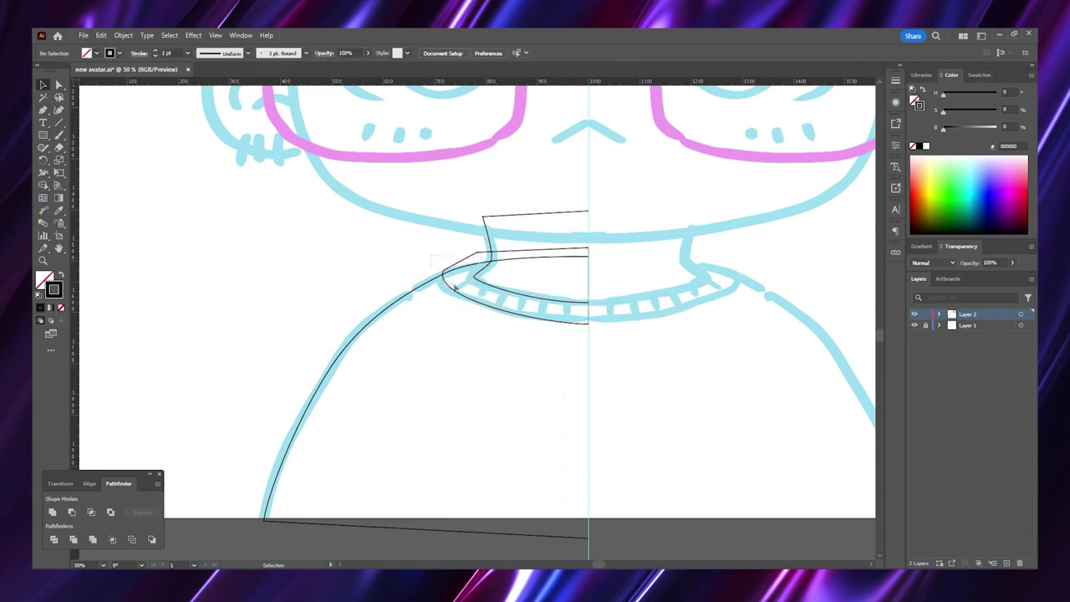
pyautogui.hotkey('shift', 'm')
pyautogui.click(477, 263)
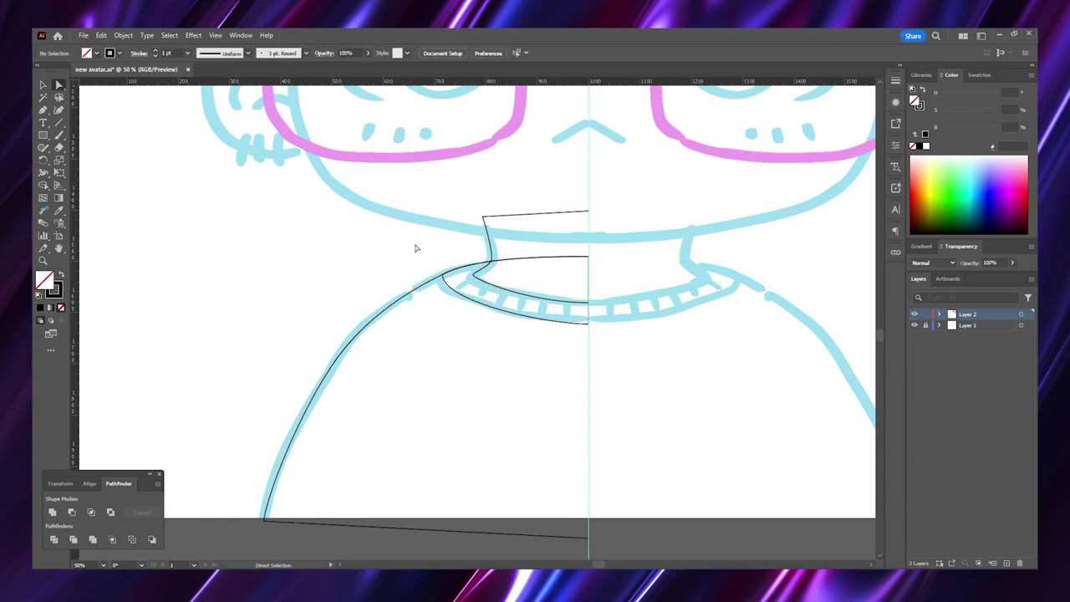
# Trace the left ear as a closed curved path with the Pen tool, extending it behind the face
pyautogui.press('a')
pyautogui.press('p')
pyautogui.scroll(3, 590, 287)
pyautogui.click(299, 190)
pyautogui.click(226, 291)
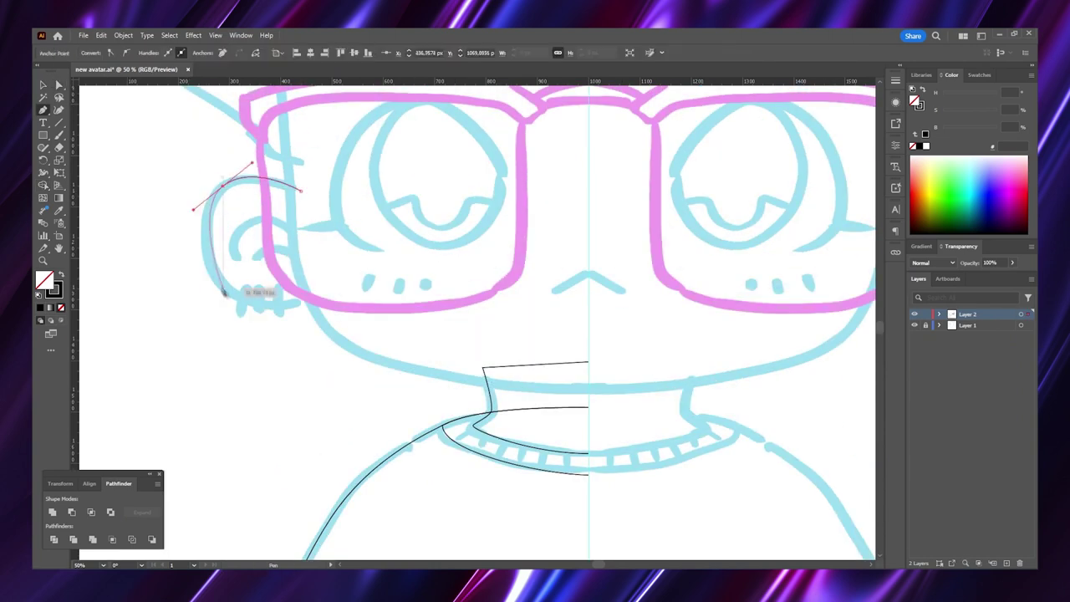
pyautogui.moveTo(316, 292); pyautogui.dragTo(339, 278)
pyautogui.click(300, 191)
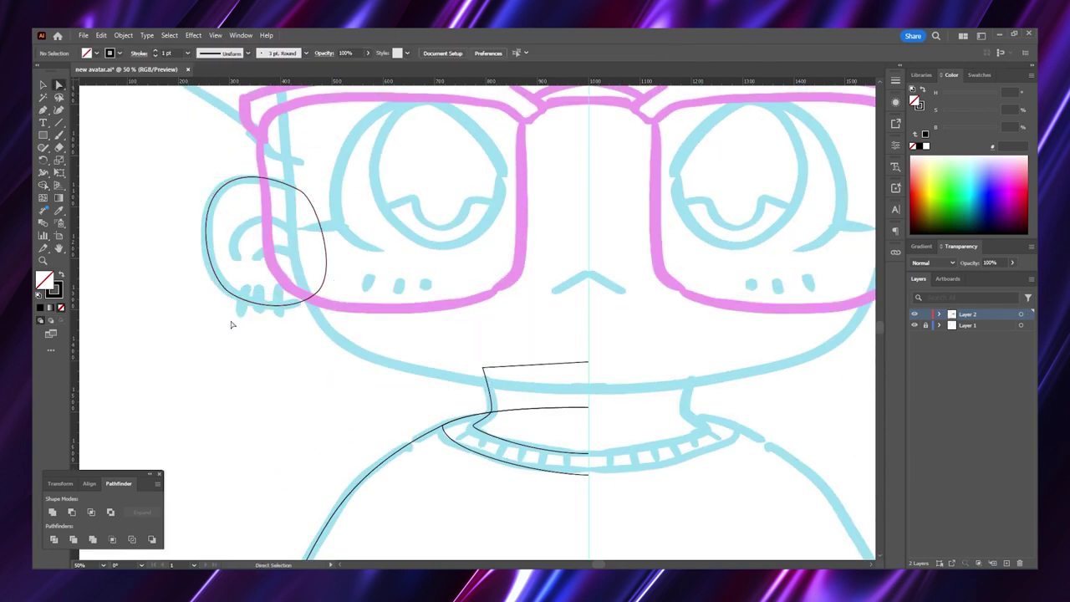
# Trace the two inner fold curves of the left ear with the Pen tool
pyautogui.click(239, 258)
pyautogui.click(229, 244)
pyautogui.moveTo(237, 233); pyautogui.dragTo(306, 251)
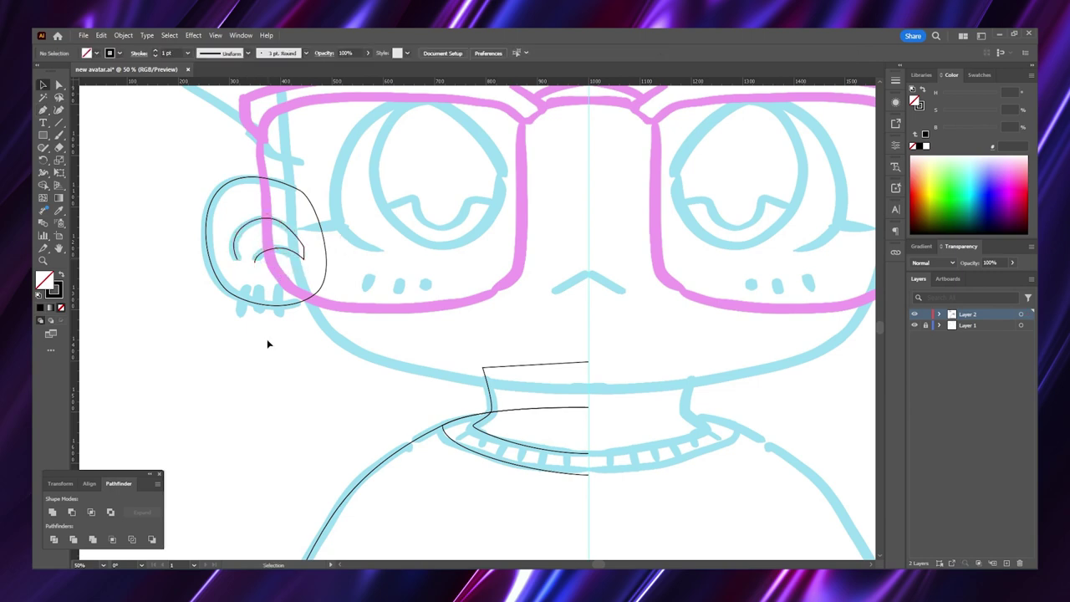
# Draw a bar of about 22 by 62 px on the left earlobe, taper it and arrange three copies as earrings
pyautogui.hotkey('ctrl', '+')
pyautogui.click(395, 299)
pyautogui.click(398, 349)
pyautogui.hotkey('ctrl', 'z')
pyautogui.moveTo(420, 351); pyautogui.dragTo(406, 340)
pyautogui.hotkey('ctrl', '+')
pyautogui.hotkey('ctrl', '+')
pyautogui.press('a')
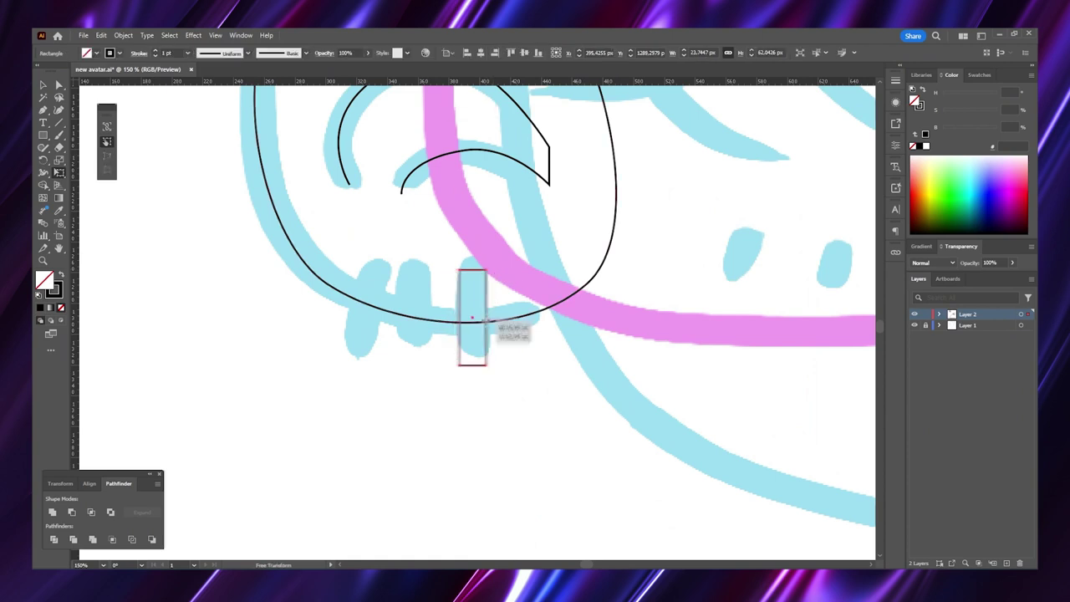
pyautogui.press('v')
pyautogui.moveTo(462, 356); pyautogui.dragTo(408, 301)
pyautogui.click(452, 423)
# Trace the top contour of the hair with the Pen tool from the parting over the crown to the upper left side
pyautogui.hotkey('ctrl', '-')
pyautogui.hotkey('ctrl', '-')
pyautogui.hotkey('ctrl', '-')
pyautogui.hotkey('ctrl', '-')
pyautogui.hotkey('ctrl', '+')
pyautogui.hscroll(3, 477, 322)
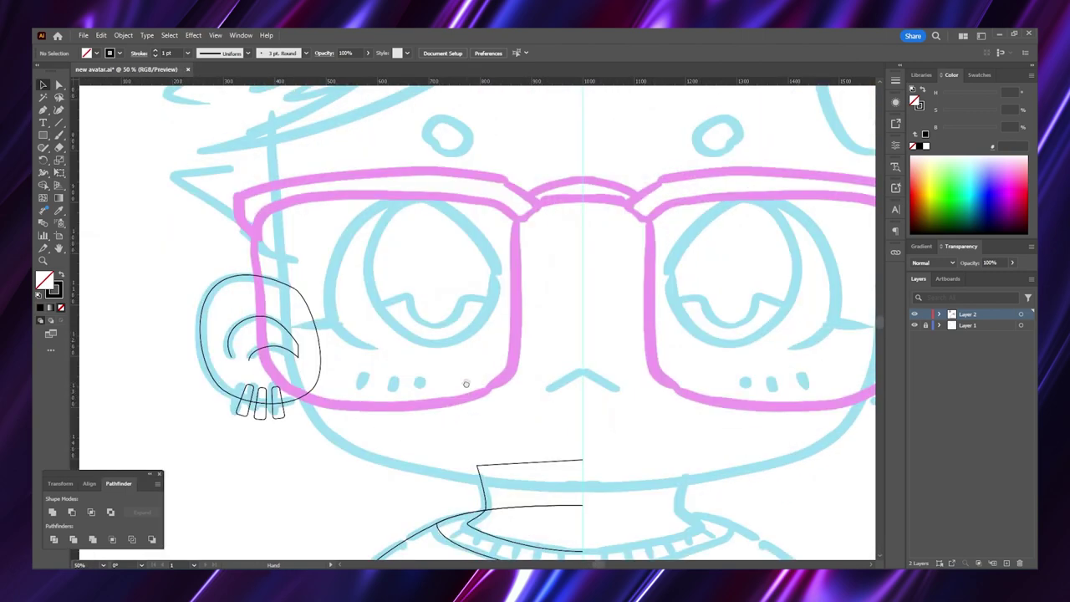
pyautogui.scroll(2, 495, 377)
pyautogui.hotkey('ctrl', '-')
pyautogui.hotkey('ctrl', '-')
pyautogui.hotkey('ctrl', '+')
pyautogui.press('p')
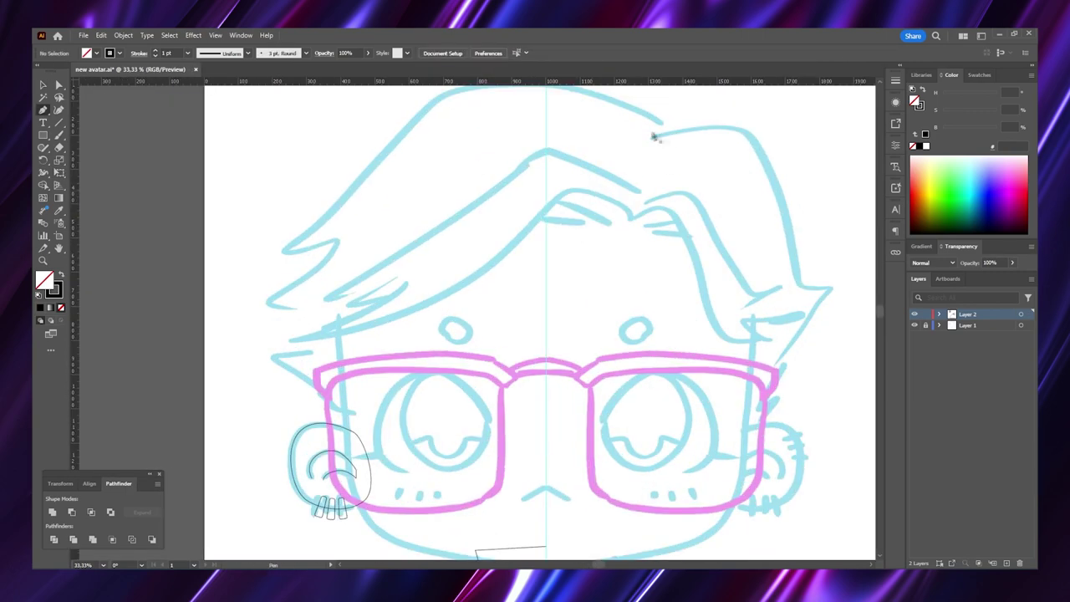
pyautogui.scroll(3, 653, 137)
pyautogui.click(665, 180)
pyautogui.moveTo(548, 132); pyautogui.dragTo(589, 134)
pyautogui.click(414, 173)
# Continue the hair outline with the Pen tool through the pointed strands on the left side down to the glasses frame
pyautogui.click(275, 304)
pyautogui.click(339, 293)
pyautogui.click(288, 339)
pyautogui.click(259, 352)
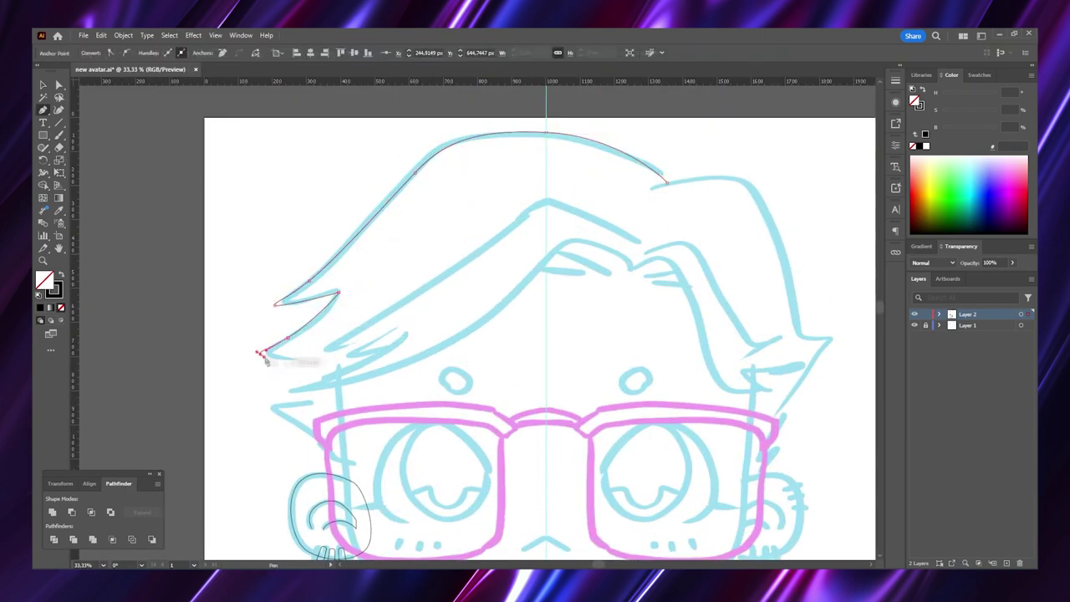
pyautogui.click(310, 433)
pyautogui.click(327, 447)
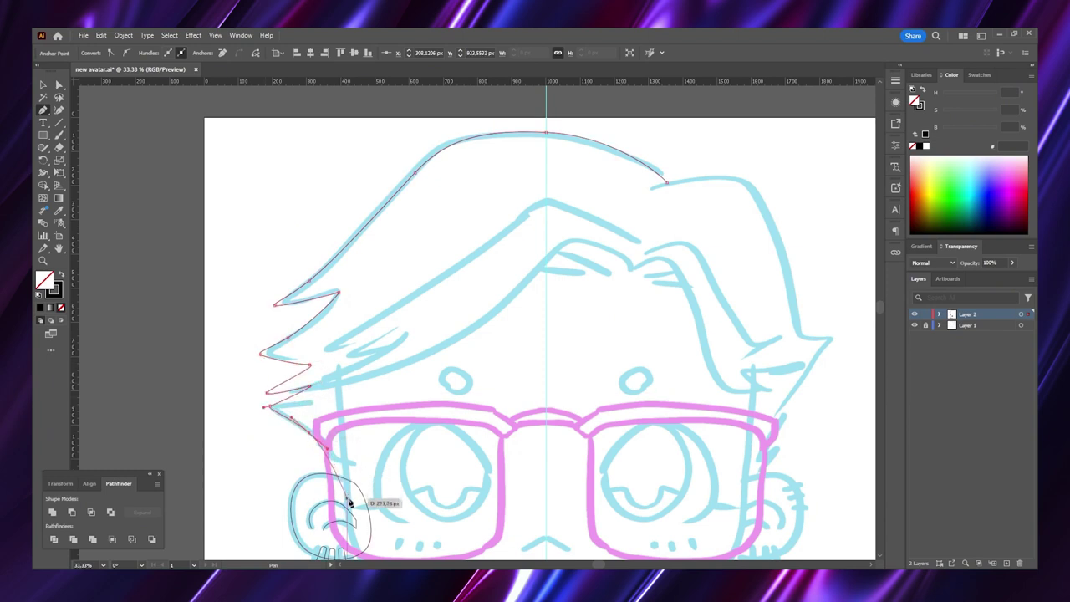
# Run the hair outline straight across behind the face, up through the right-hand spikes and crown, and close it at the parting
pyautogui.click(350, 496)
pyautogui.click(741, 497)
pyautogui.click(768, 456)
pyautogui.click(785, 420)
pyautogui.click(834, 338)
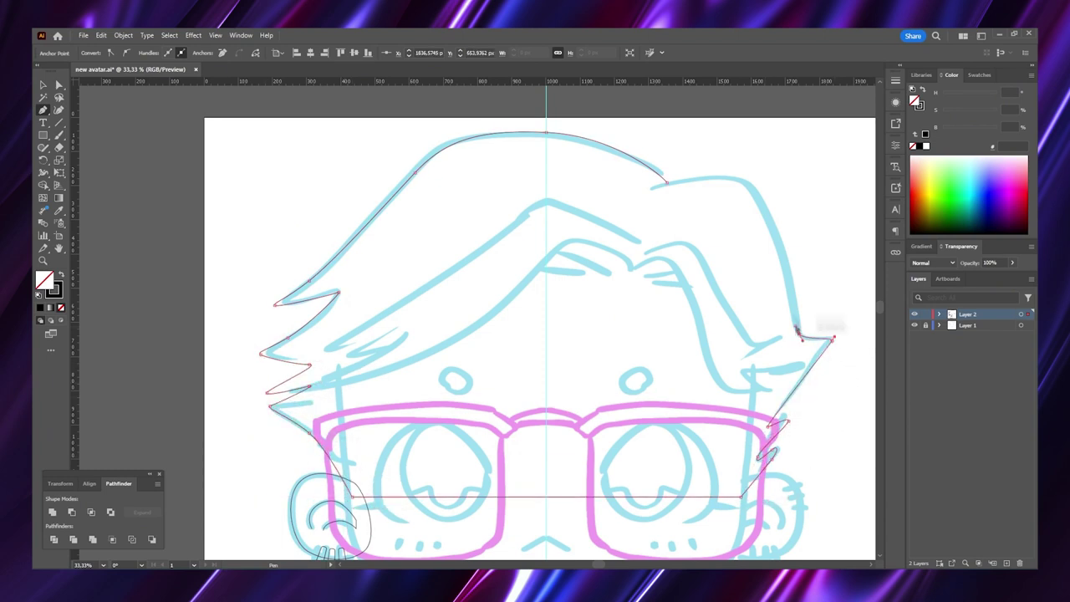
pyautogui.click(716, 177)
pyautogui.click(663, 182)
pyautogui.keyDown('ctrl'); pyautogui.click(667, 253); pyautogui.keyUp('ctrl')
# Trace the left half of the face from the chin centre up the cheek and temple, extending it beneath the hair
pyautogui.scroll(-5, 667, 264)
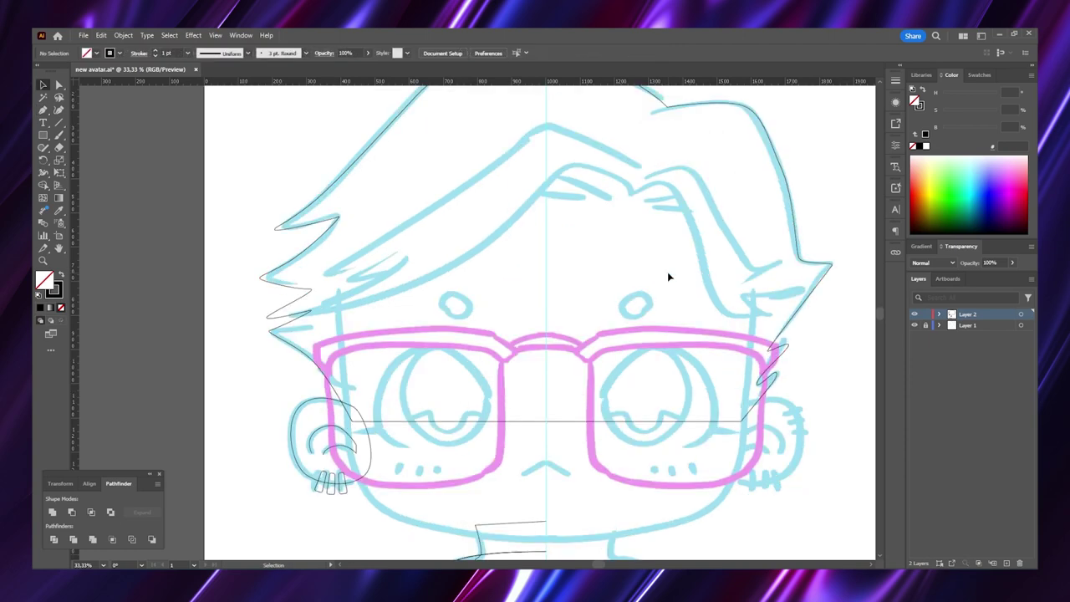
pyautogui.scroll(1, 590, 298)
pyautogui.hscroll(1, 568, 308)
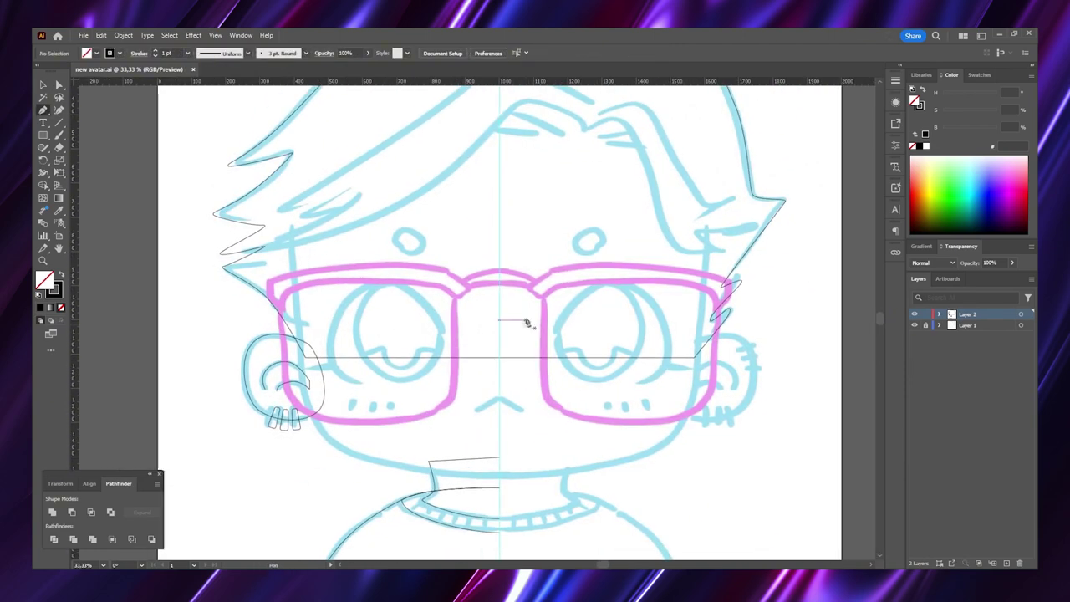
pyautogui.moveTo(318, 422); pyautogui.dragTo(297, 338)
pyautogui.click(293, 224)
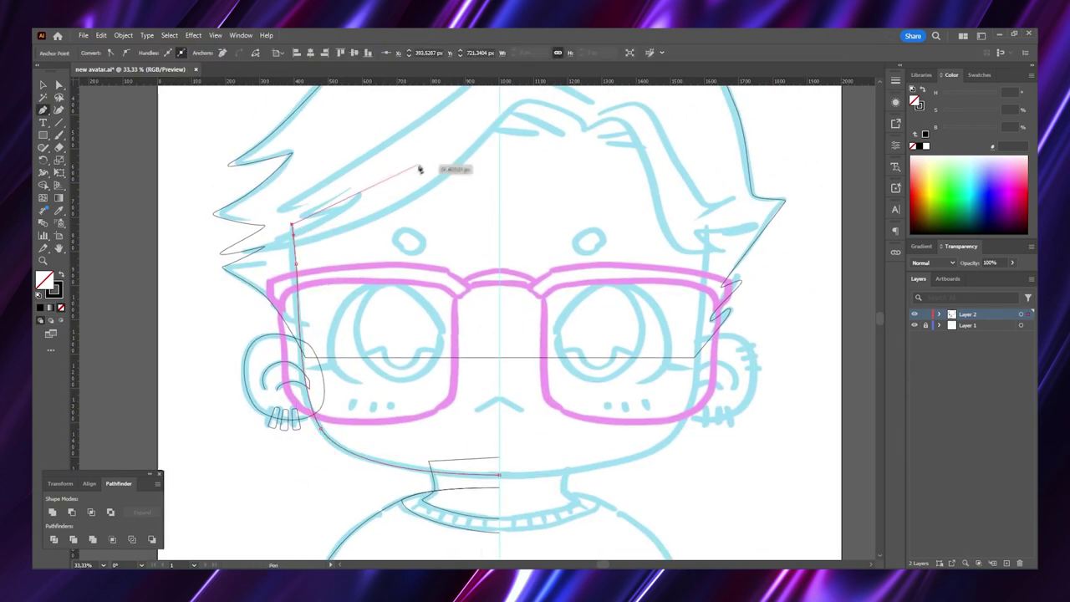
pyautogui.click(345, 121)
pyautogui.keyDown('ctrl'); pyautogui.click(533, 245); pyautogui.keyUp('ctrl')
# Trace the left half of the mouth as a short slanted line ending at the centre guide
pyautogui.hotkey('ctrl', '=')
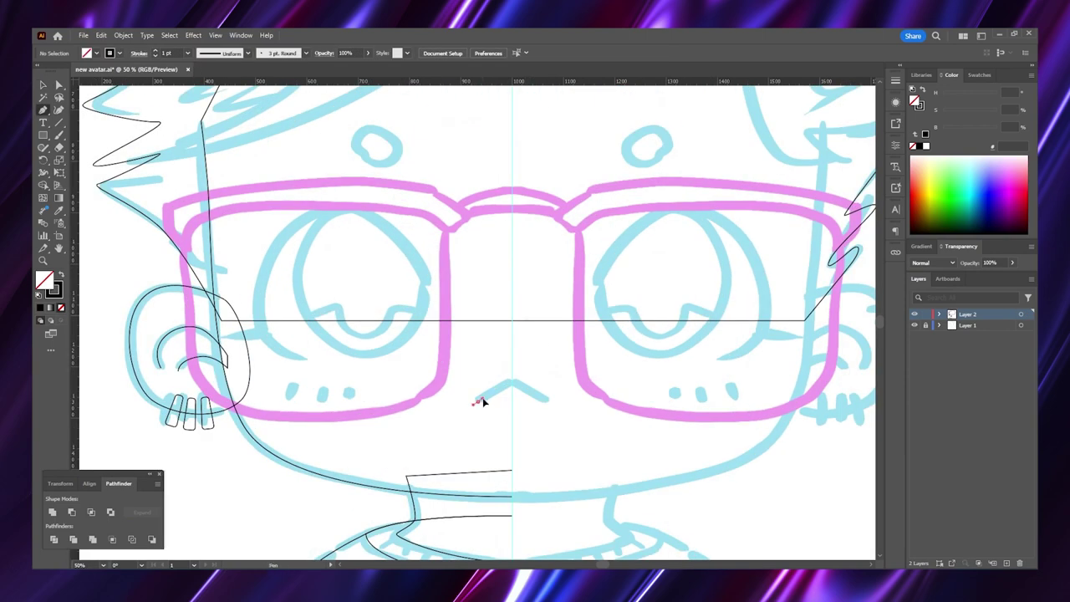
pyautogui.press('v')
pyautogui.hscroll(-2, 552, 431)
pyautogui.scroll(1, 560, 433)
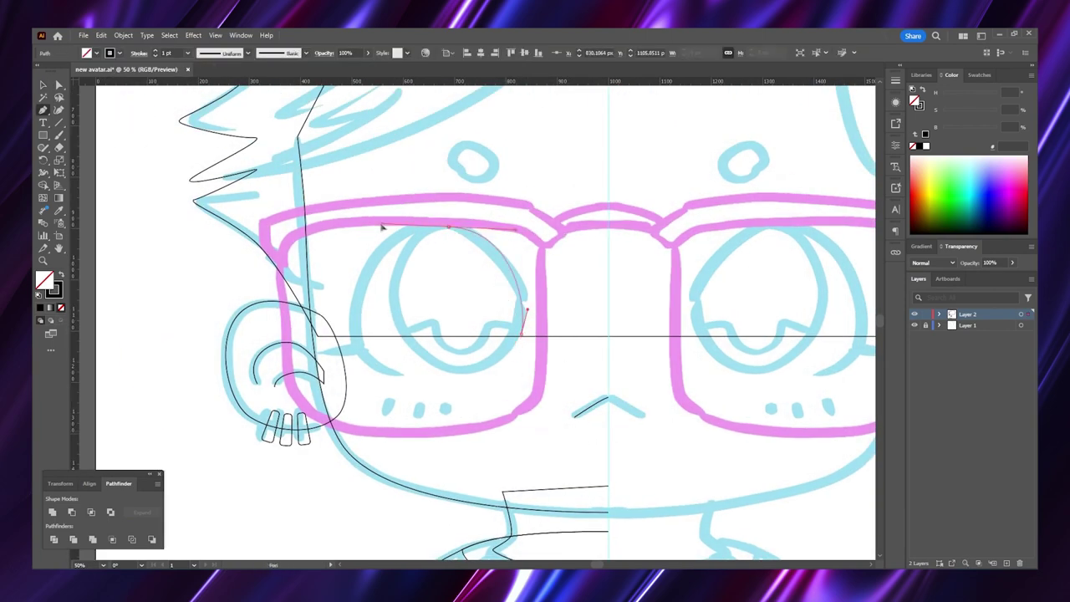
# Trace the full outline of the left eye as a closed curved path with the Pen tool
pyautogui.click(353, 337)
pyautogui.moveTo(384, 374); pyautogui.dragTo(411, 379)
pyautogui.click(500, 363)
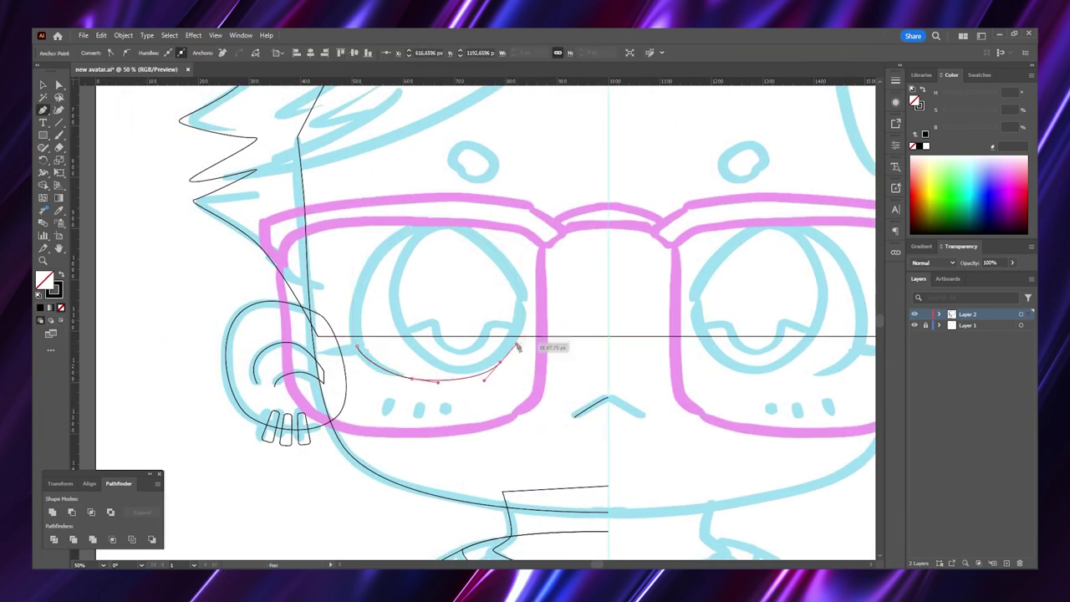
pyautogui.click(524, 294)
pyautogui.moveTo(439, 221); pyautogui.dragTo(399, 222)
pyautogui.moveTo(356, 345); pyautogui.dragTo(373, 428)
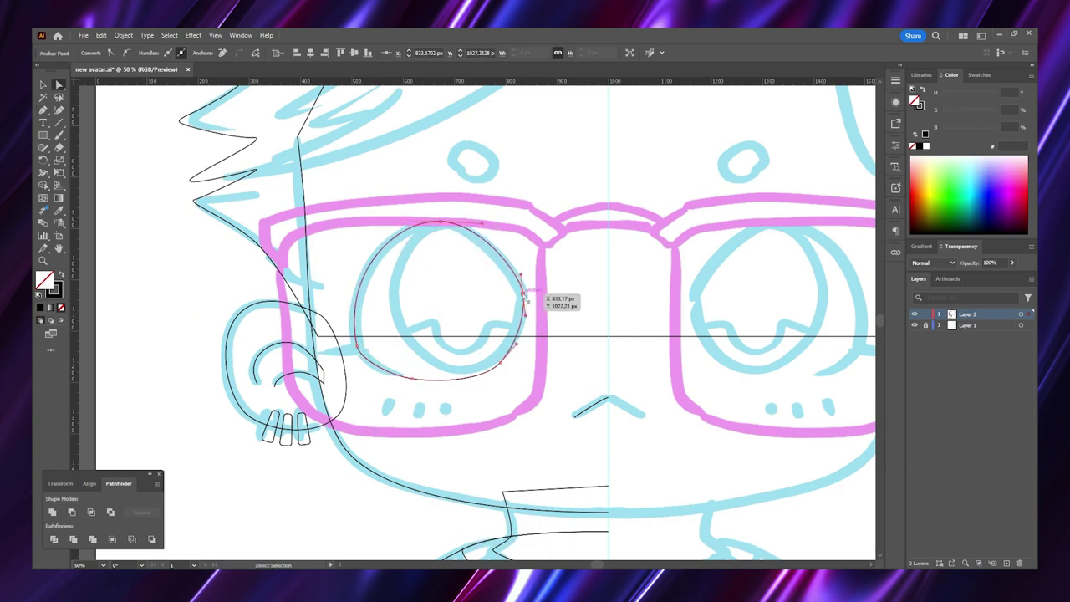
# Add the iris outline inside the left eye and shape its curve to follow the sketch
pyautogui.press('v')
pyautogui.moveTo(473, 377); pyautogui.dragTo(458, 382)
pyautogui.click(544, 279)
# Set the left eye outline's stroke to light green with a hue of 131.82
pyautogui.click(365, 280)
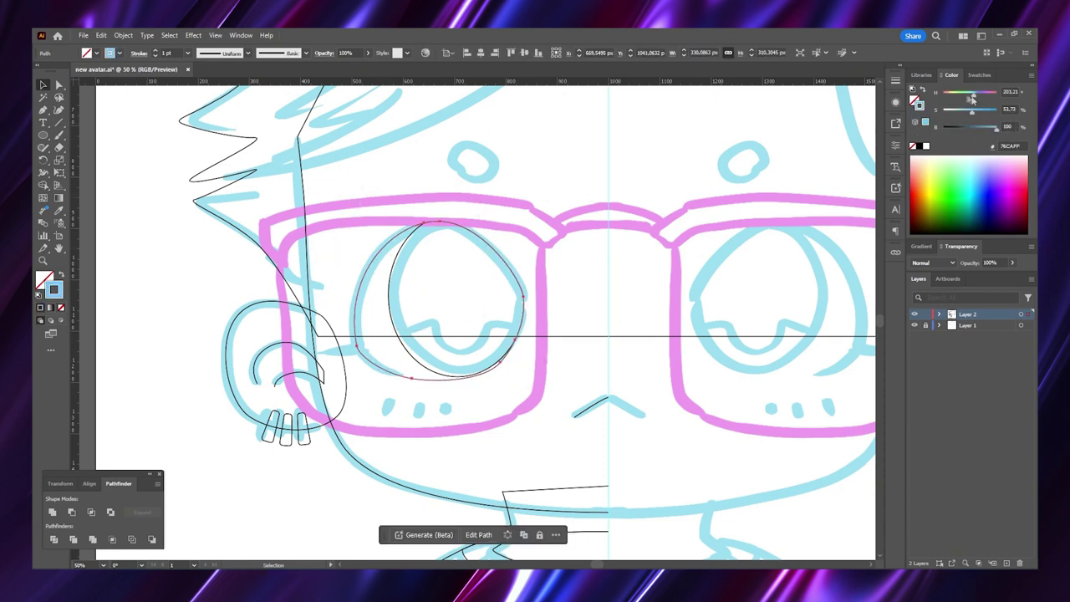
pyautogui.hotkey('shift', 'Up')
pyautogui.hotkey('shift', 'Up')
pyautogui.hotkey('ctrl', 'z')
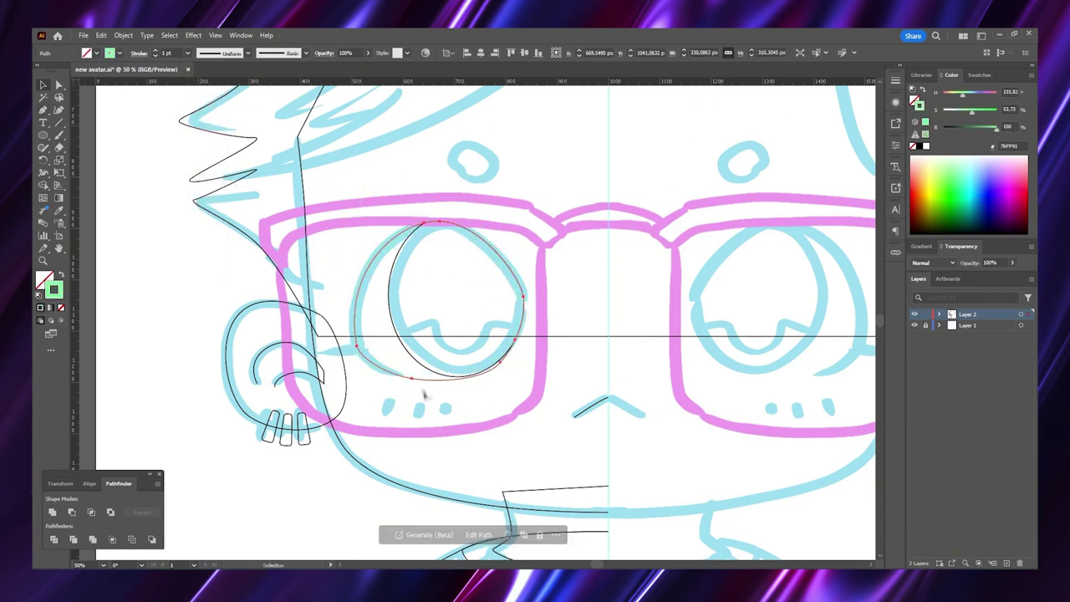
# Split the green eye outline into a separate upper lash line and give it a thick stroke with a tapered width profile
pyautogui.press('p')
pyautogui.press('v')
pyautogui.click(411, 375)
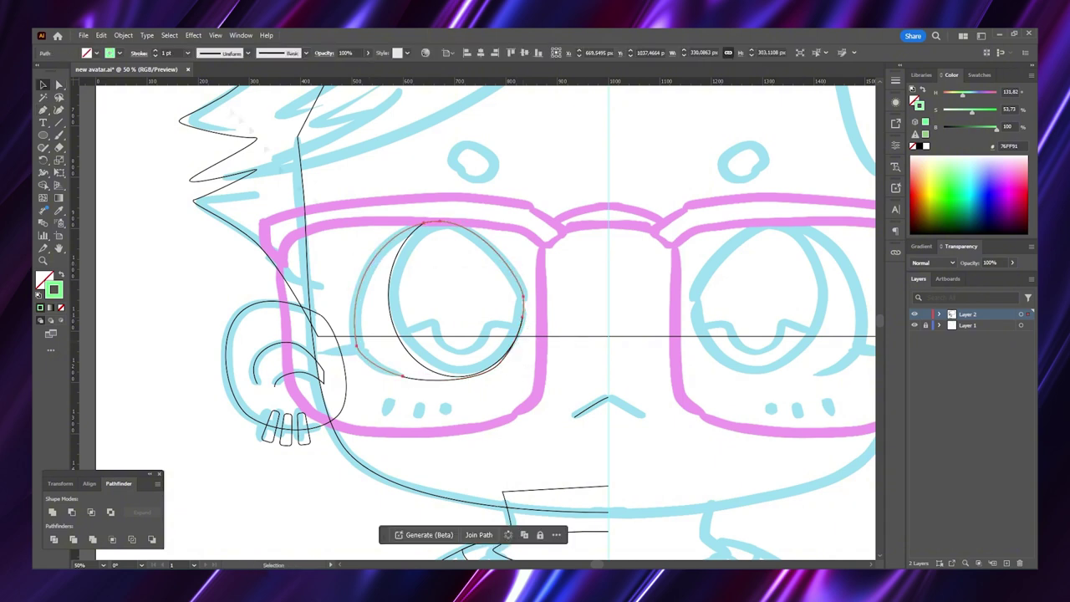
pyautogui.click(219, 53)
pyautogui.click(213, 83)
# Draw a short lash flick at the outer corner of the left eye and apply a tapered width profile
pyautogui.click(352, 250)
pyautogui.click(360, 357)
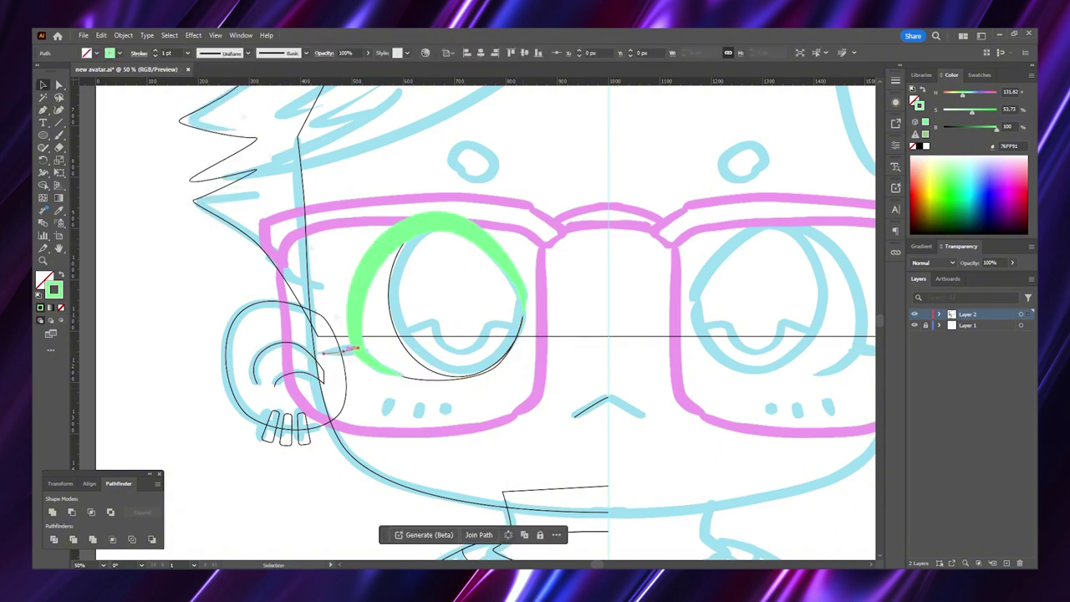
pyautogui.click(219, 52)
pyautogui.click(213, 142)
pyautogui.click(379, 407)
# Draw an upright ellipse inside the left iris with the Ellipse tool
pyautogui.press('p')
pyautogui.click(385, 331)
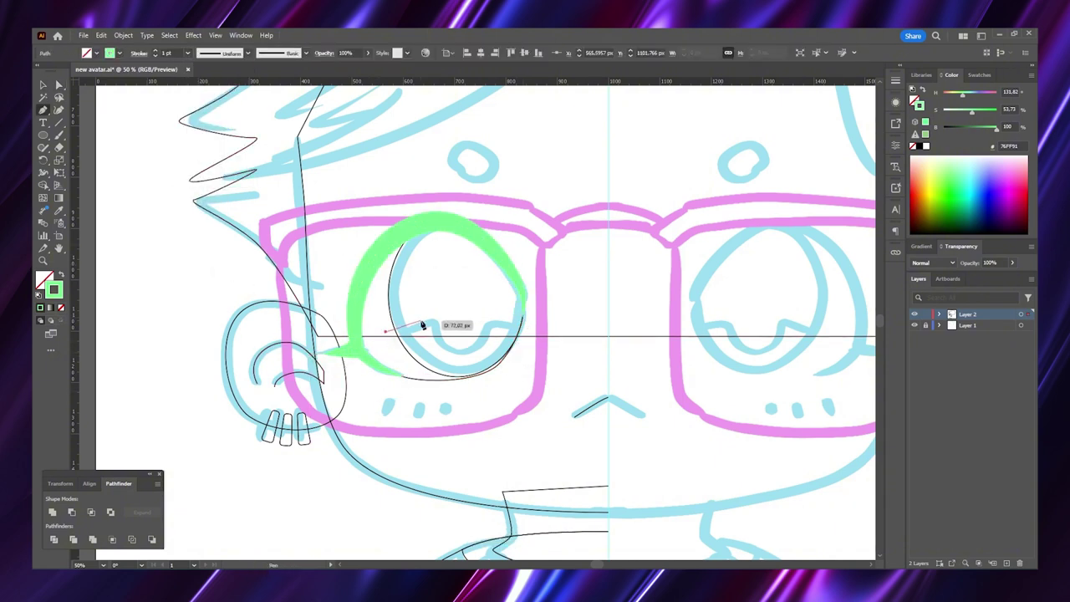
pyautogui.press('l')
pyautogui.moveTo(408, 222)
pyautogui.mouseDown()
pyautogui.moveTo(535, 351)
pyautogui.moveTo(508, 355)
pyautogui.mouseUp()
pyautogui.press('v')
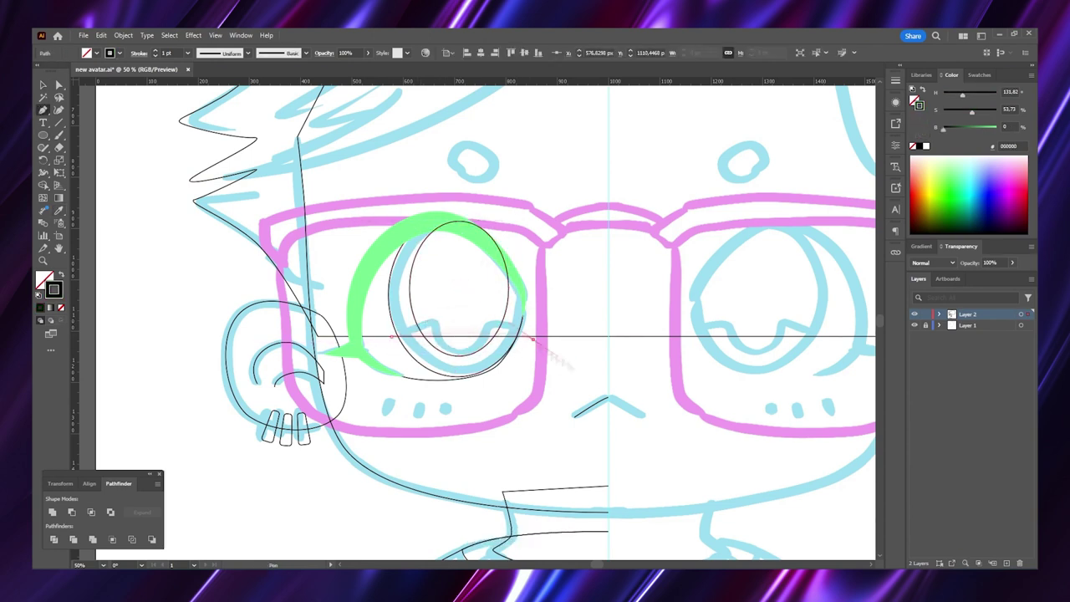
# Draw a closed shape around the upper iris and use it with Shape Builder to trim the ellipse into the lower crescent
pyautogui.press('p')
pyautogui.click(550, 276)
pyautogui.click(517, 181)
pyautogui.click(425, 182)
pyautogui.click(372, 204)
pyautogui.click(358, 276)
pyautogui.click(391, 336)
pyautogui.moveTo(533, 338); pyautogui.dragTo(568, 382)
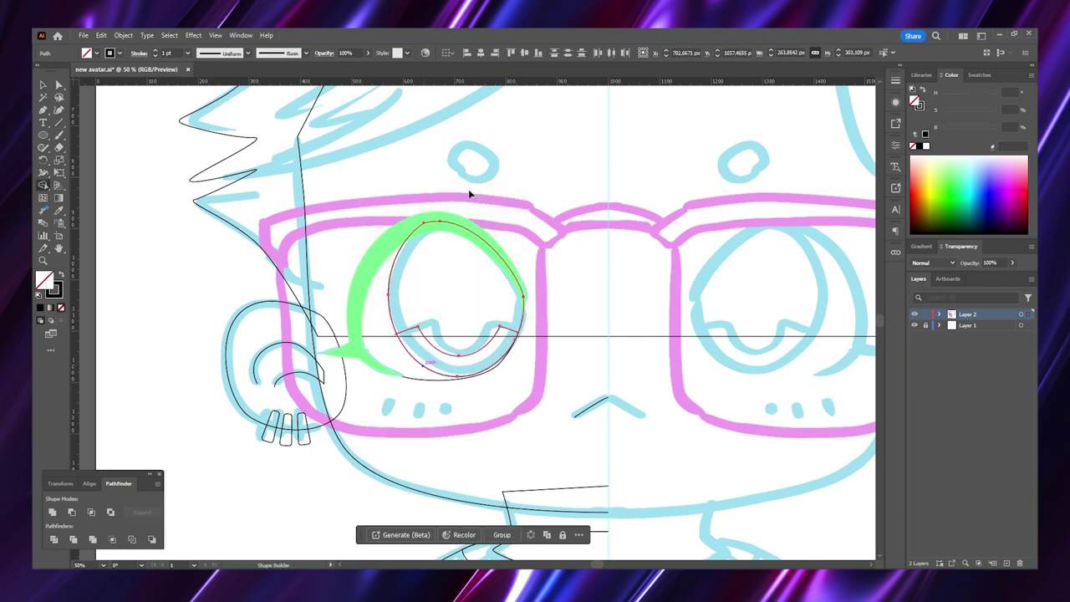
# Expand the green lash strokes of the left eye into filled shapes
pyautogui.click(122, 37)
pyautogui.rightClick(363, 239)
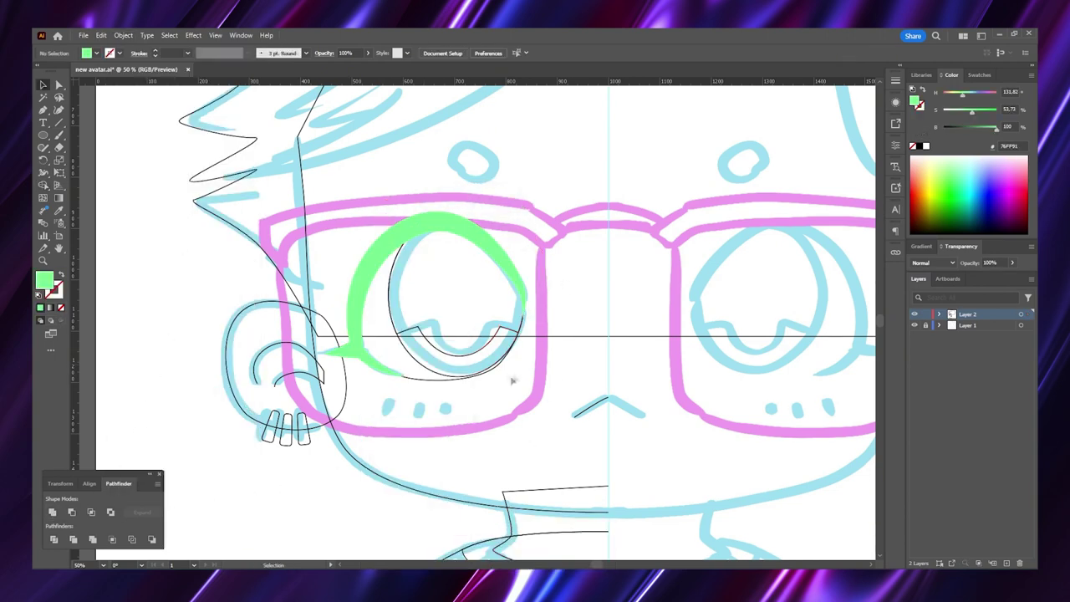
pyautogui.click(451, 413)
# Draw three short freckle marks beneath the left eye and shape them as pointed ovals with a width profile
pyautogui.scroll(2, 451, 413)
pyautogui.press('p')
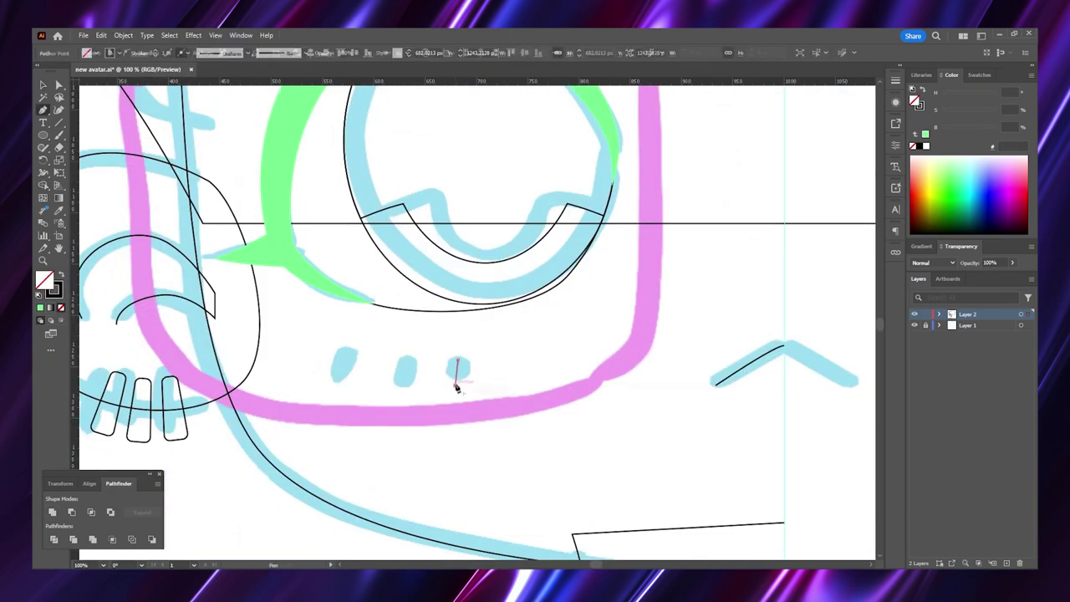
pyautogui.click(348, 351)
pyautogui.click(339, 381)
pyautogui.click(220, 53)
pyautogui.click(223, 90)
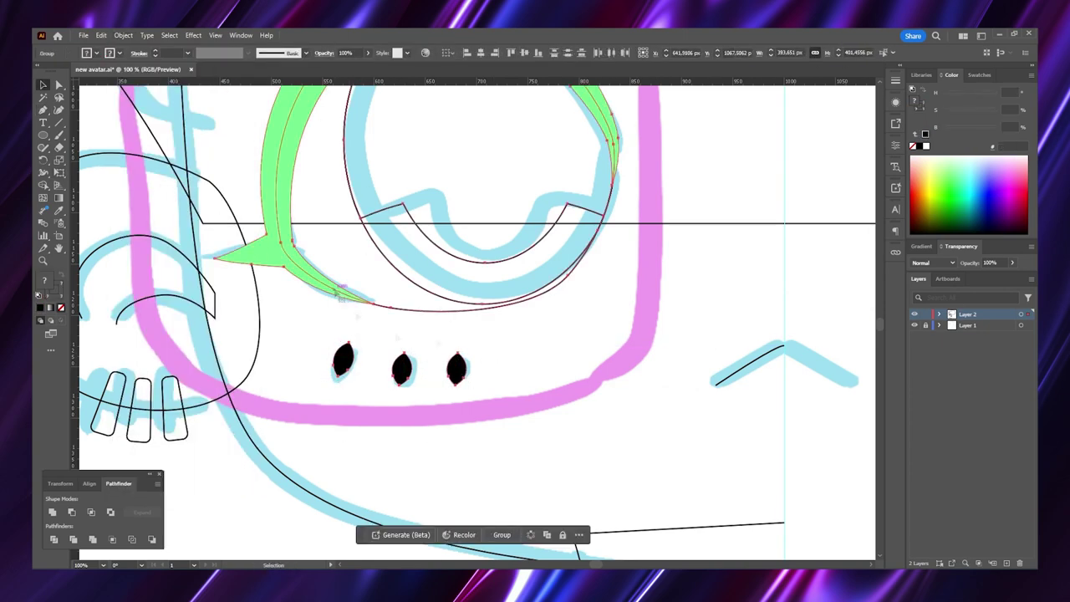
pyautogui.hotkey('ctrl', 'z')
# Trace the small oval left eyebrow as a closed path and adjust its curve handles to fit the sketch
pyautogui.hotkey('ctrl', '-')
pyautogui.scroll(-1, 537, 369)
pyautogui.scroll(1, 508, 167)
pyautogui.press('p')
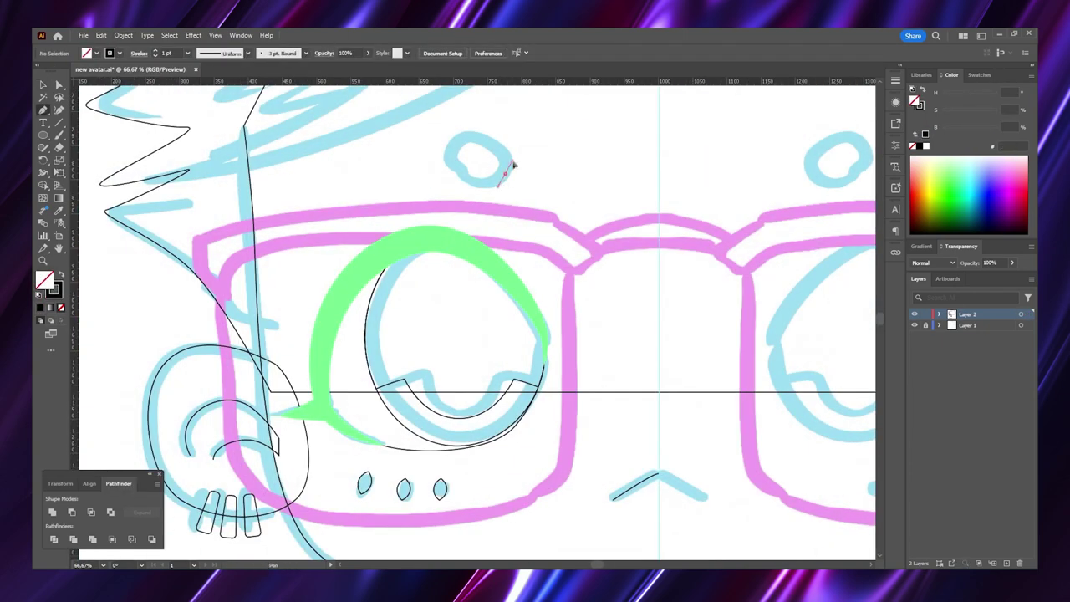
pyautogui.click(505, 149)
pyautogui.click(485, 137)
pyautogui.click(460, 129)
pyautogui.click(440, 156)
pyautogui.click(518, 159)
pyautogui.press('a')
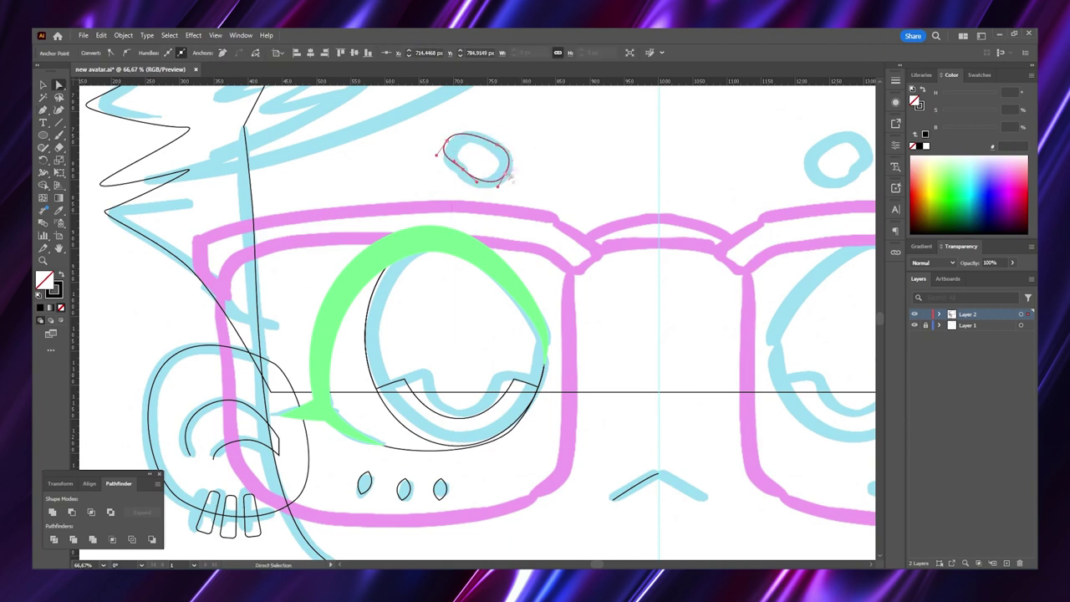
pyautogui.moveTo(510, 179); pyautogui.dragTo(532, 159)
pyautogui.press('v')
pyautogui.click(510, 276)
# Set the stroke to violet with a hue of 244.82 and trace the left half of the glasses bridge
pyautogui.scroll(-3, 602, 210)
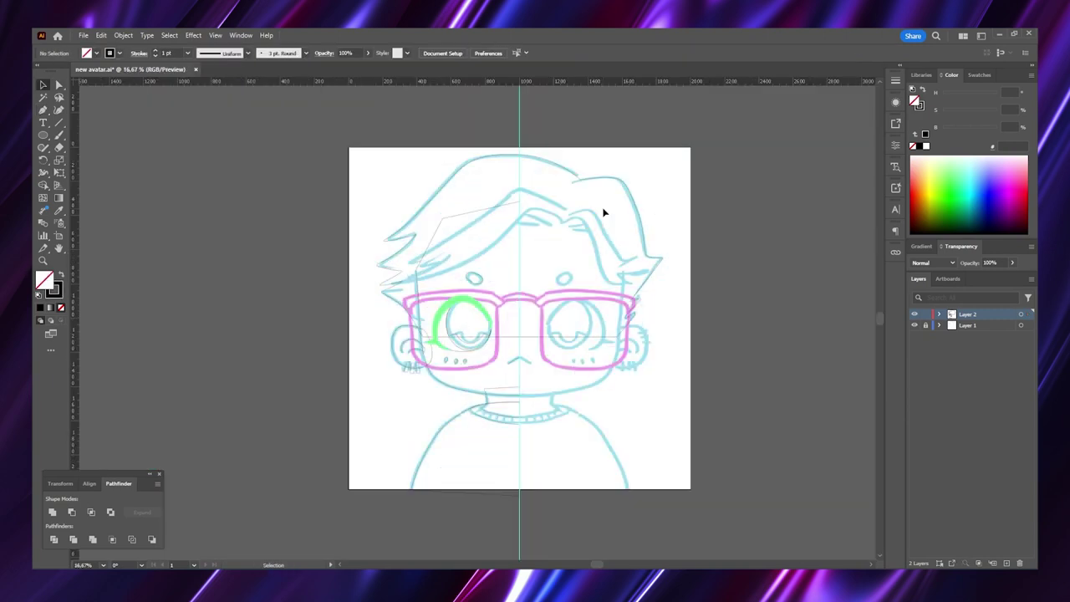
pyautogui.scroll(3, 500, 344)
pyautogui.click(992, 94)
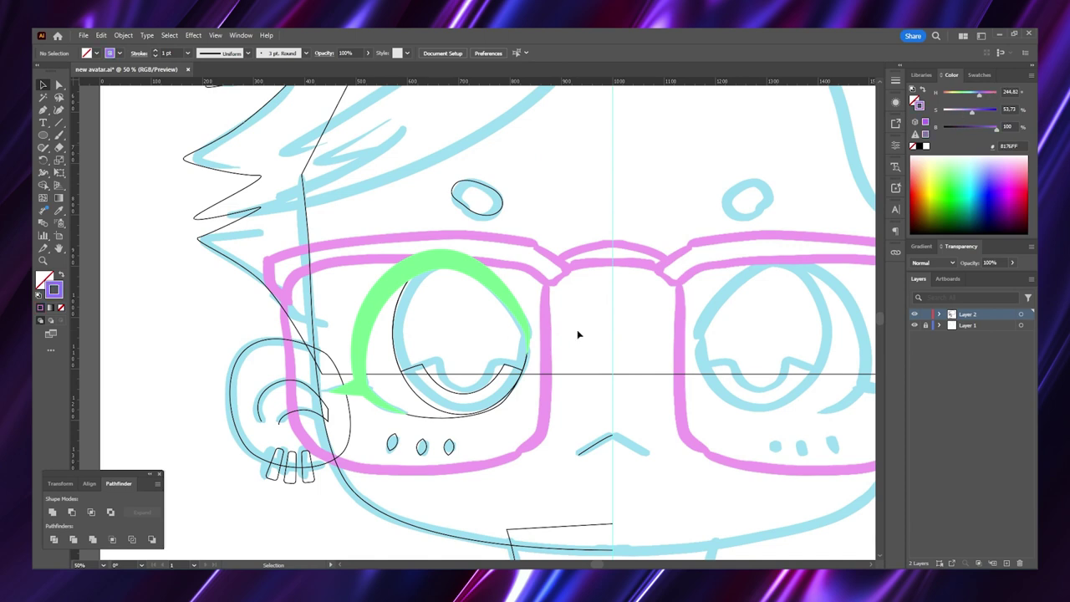
pyautogui.moveTo(554, 276); pyautogui.dragTo(614, 243)
pyautogui.press('p')
# Trace the outline of the left lens frame as a closed path with the Pen tool
pyautogui.click(547, 269)
pyautogui.click(545, 420)
pyautogui.click(500, 462)
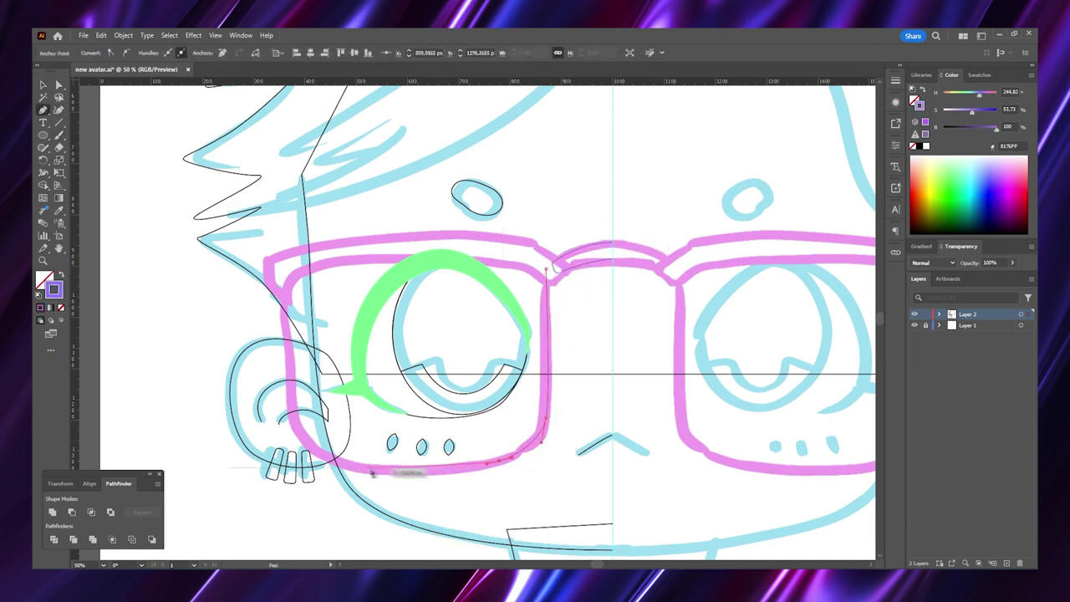
pyautogui.click(309, 458)
pyautogui.click(293, 410)
pyautogui.click(535, 243)
pyautogui.click(547, 270)
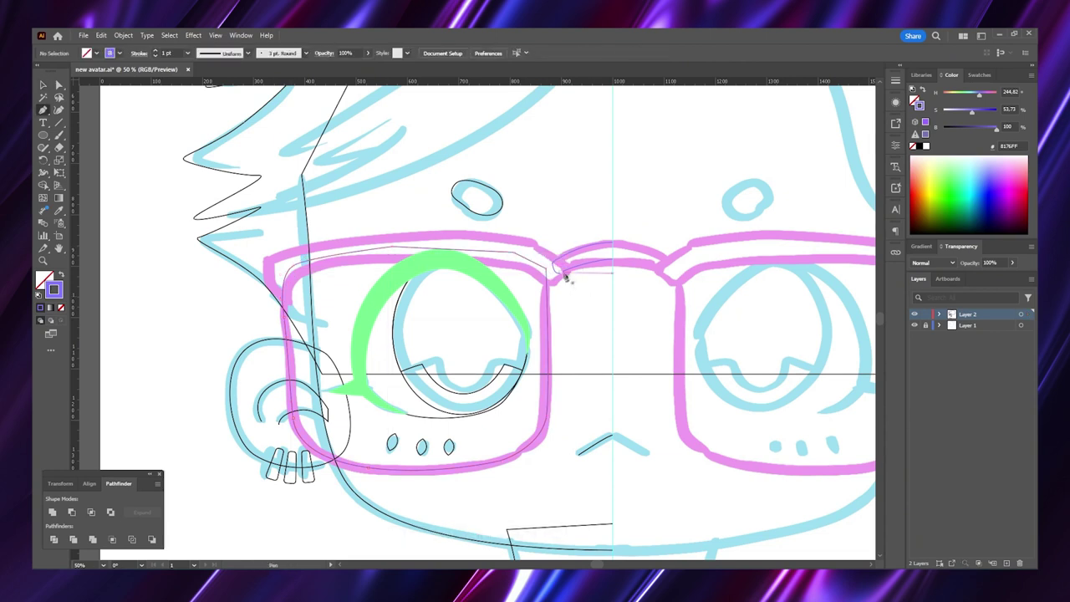
# Trace the thick browline along the top of the left lens as a closed shape
pyautogui.click(300, 286)
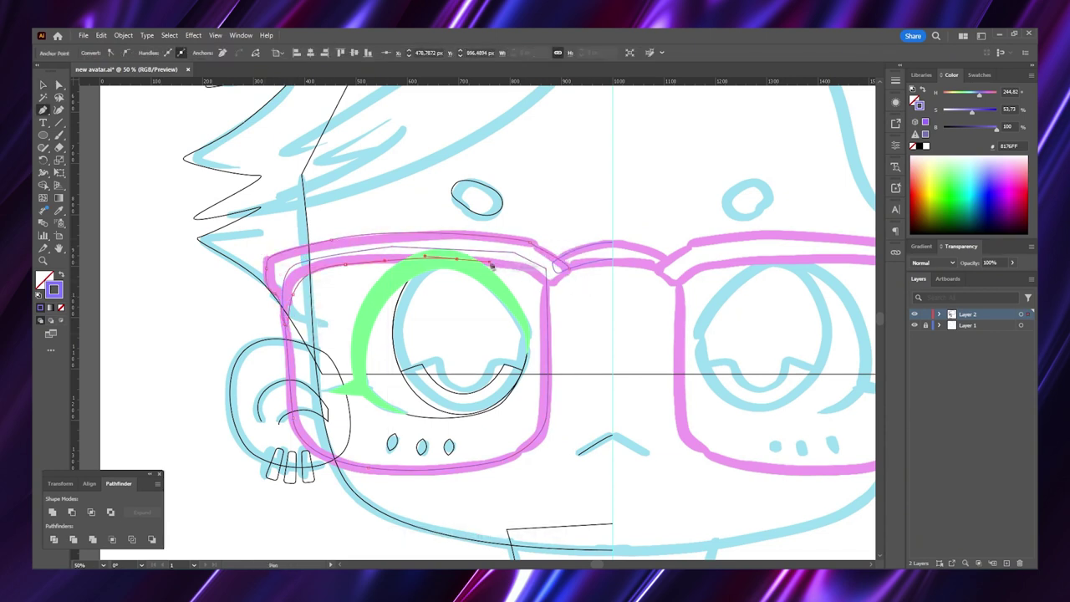
pyautogui.hotkey('ctrl', '-')
pyautogui.press('v')
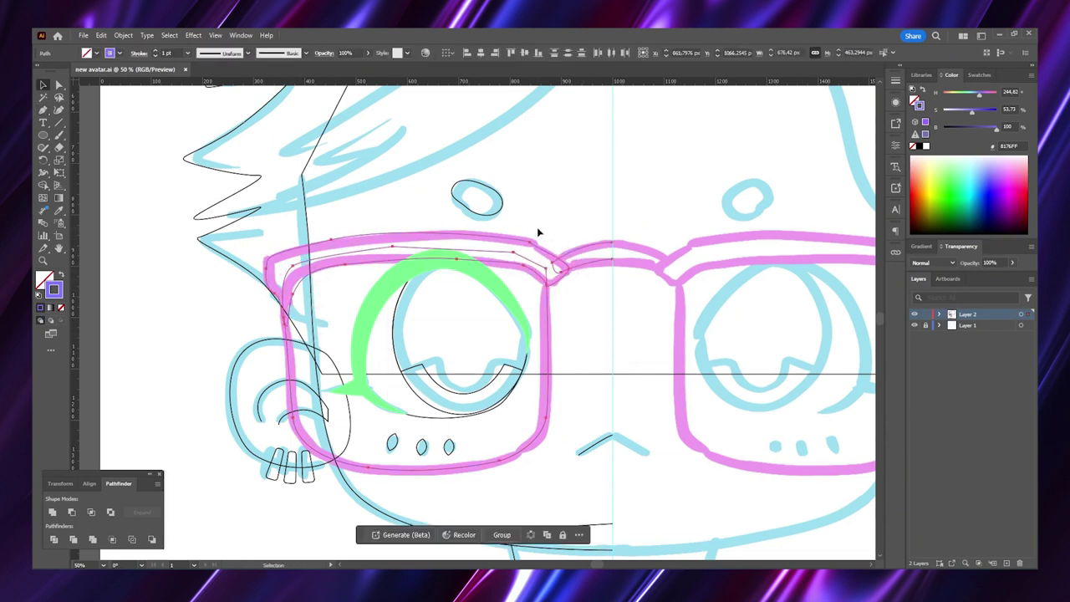
# Reflect a copy of the left-half artwork across the vertical axis to form the right half of the avatar
pyautogui.hotkey('ctrl', 'a')
pyautogui.rightClick(551, 126)
pyautogui.click(660, 343)
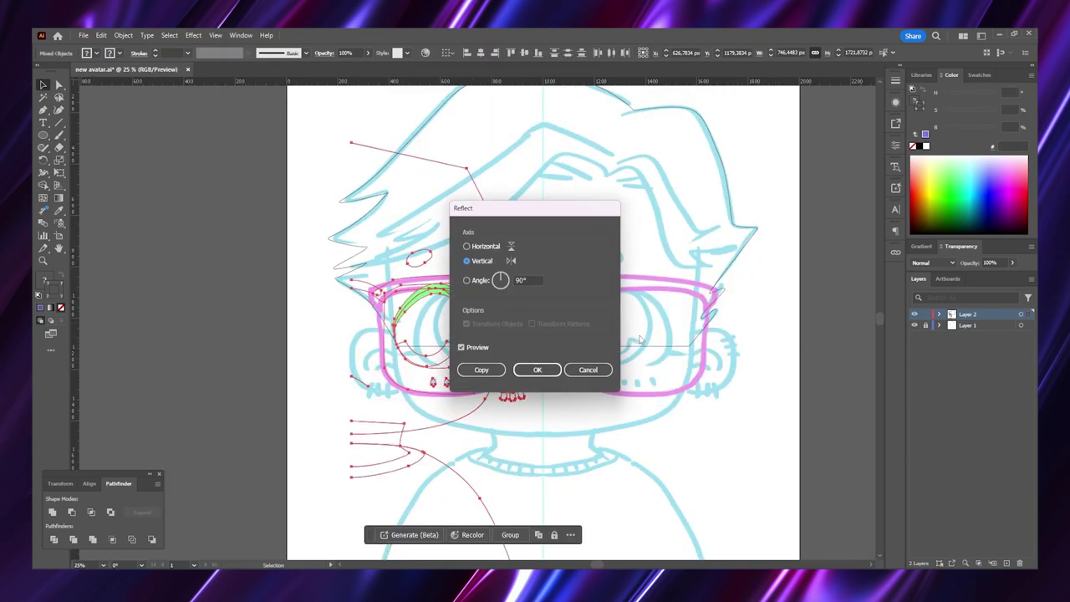
pyautogui.click(484, 370)
# Join the mirrored halves of the sweater, collar and neck at their centre anchor points
pyautogui.scroll(-3, 544, 334)
pyautogui.scroll(1, 554, 473)
pyautogui.scroll(2, 554, 473)
pyautogui.hotkey('ctrl', 'shift', 'a')
pyautogui.press('a')
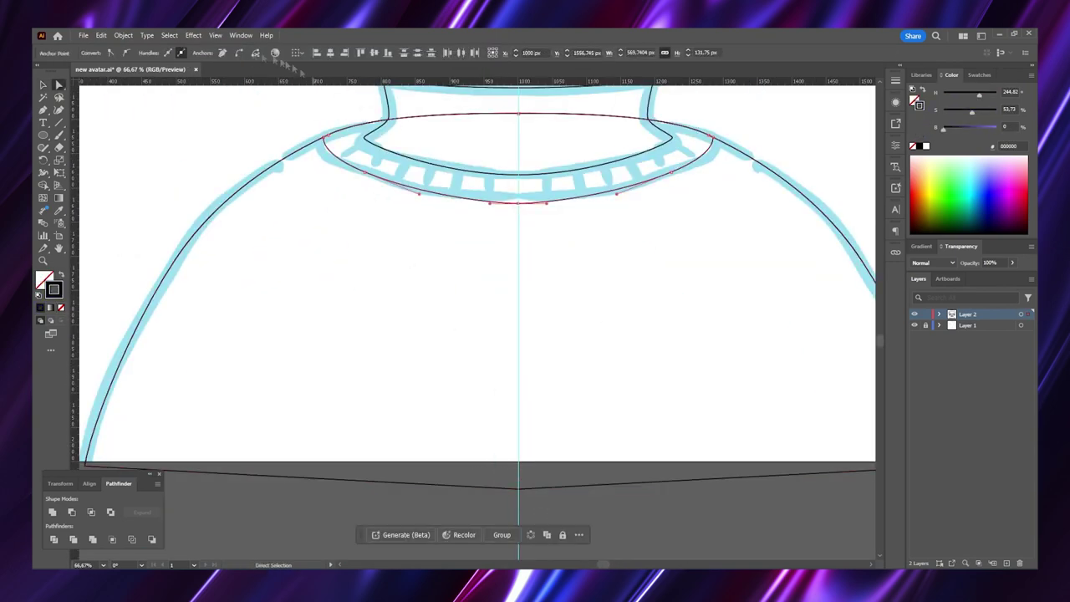
pyautogui.scroll(2, 525, 260)
pyautogui.click(524, 260)
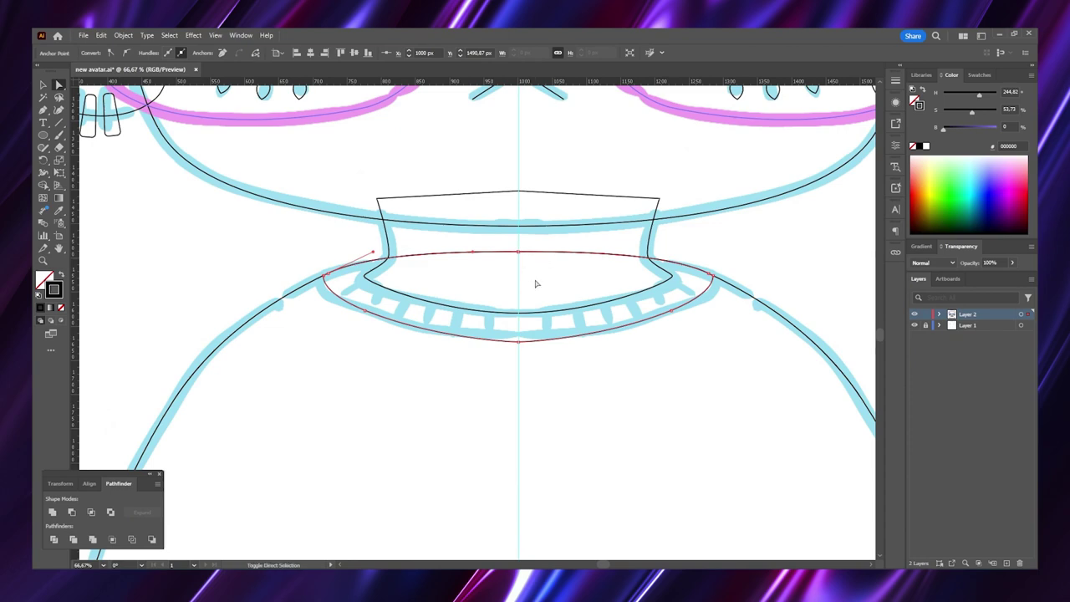
# Join the two halves of the face outline at the chin on the centre guide
pyautogui.scroll(3, 523, 260)
pyautogui.moveTo(477, 307); pyautogui.dragTo(478, 268)
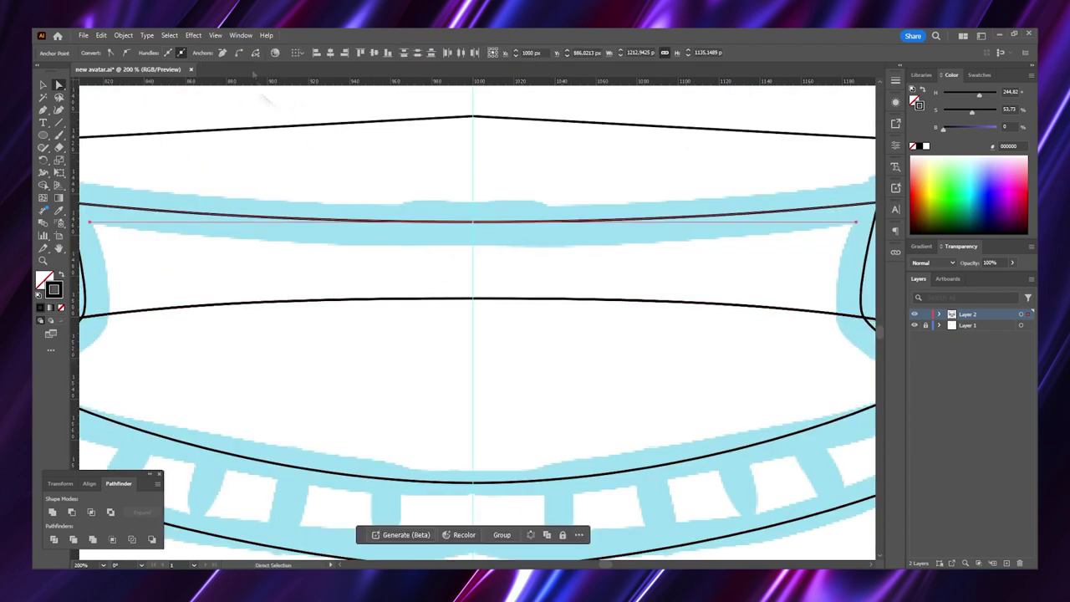
pyautogui.scroll(3, 494, 273)
pyautogui.scroll(3, 494, 273)
pyautogui.scroll(-4, 346, 195)
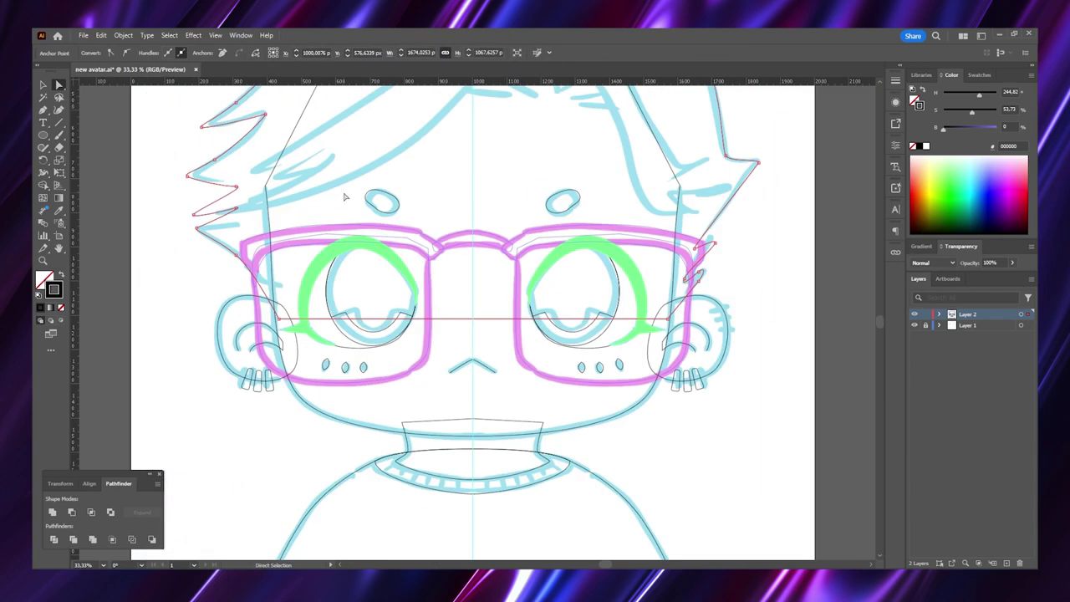
pyautogui.scroll(3, 510, 246)
pyautogui.scroll(-5, 540, 454)
# Copy the three earring bars onto the right ear's outer edge, rotated to follow it, and group them with the ear parts
pyautogui.press('v')
pyautogui.click(669, 280)
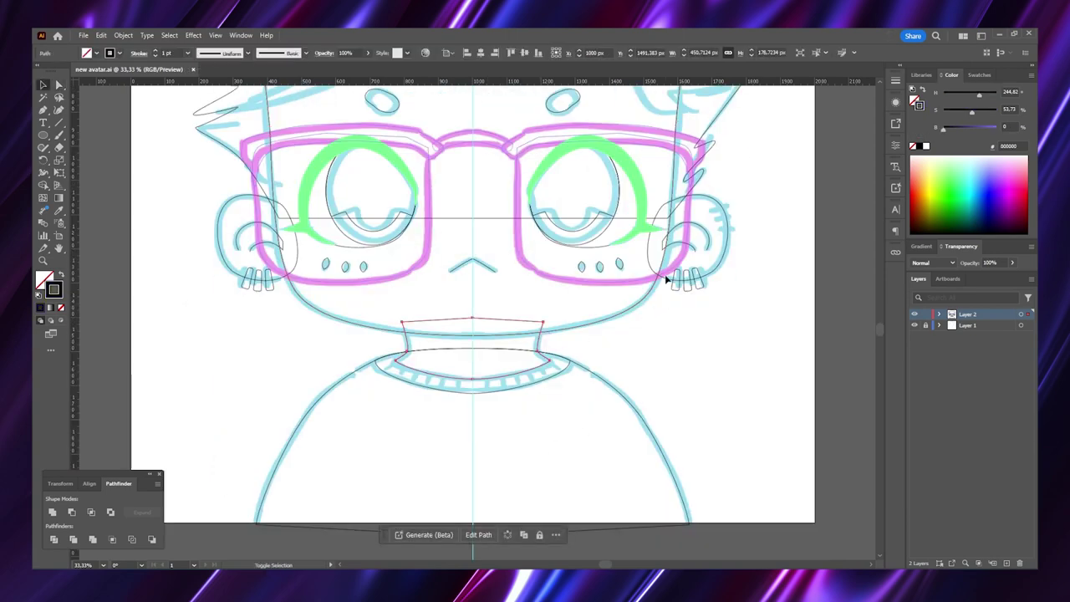
pyautogui.doubleClick(700, 284)
pyautogui.moveTo(483, 328); pyautogui.dragTo(733, 231)
pyautogui.doubleClick(721, 413)
pyautogui.click(539, 345)
pyautogui.click(687, 280)
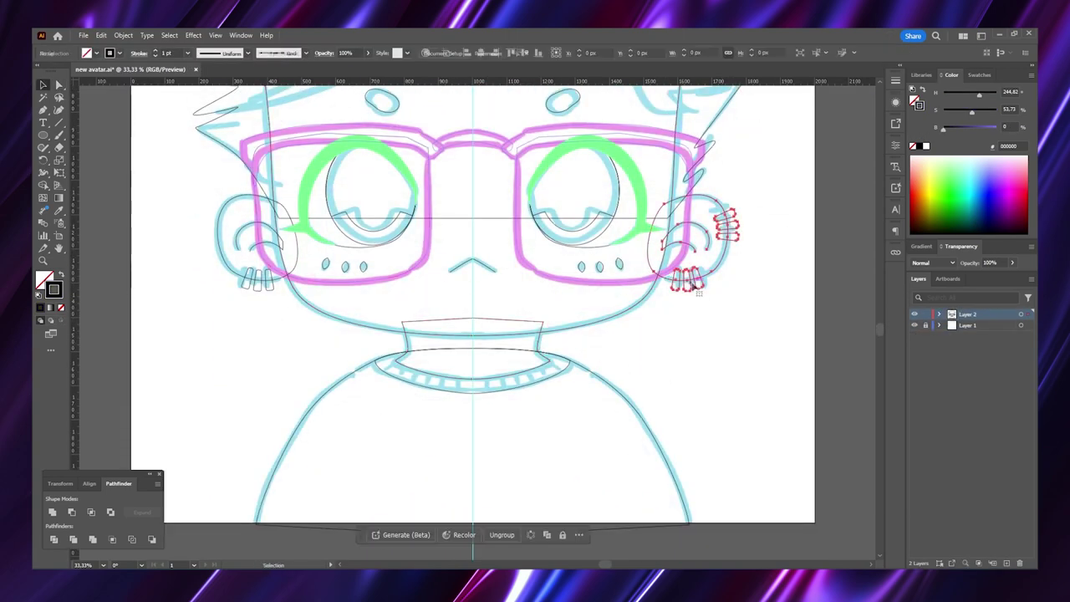
# Send both ears with their earrings and the back hair shape behind the face
pyautogui.keyDown('shift'); pyautogui.click(254, 275); pyautogui.keyUp('shift')
pyautogui.rightClick(253, 273)
pyautogui.press('Escape')
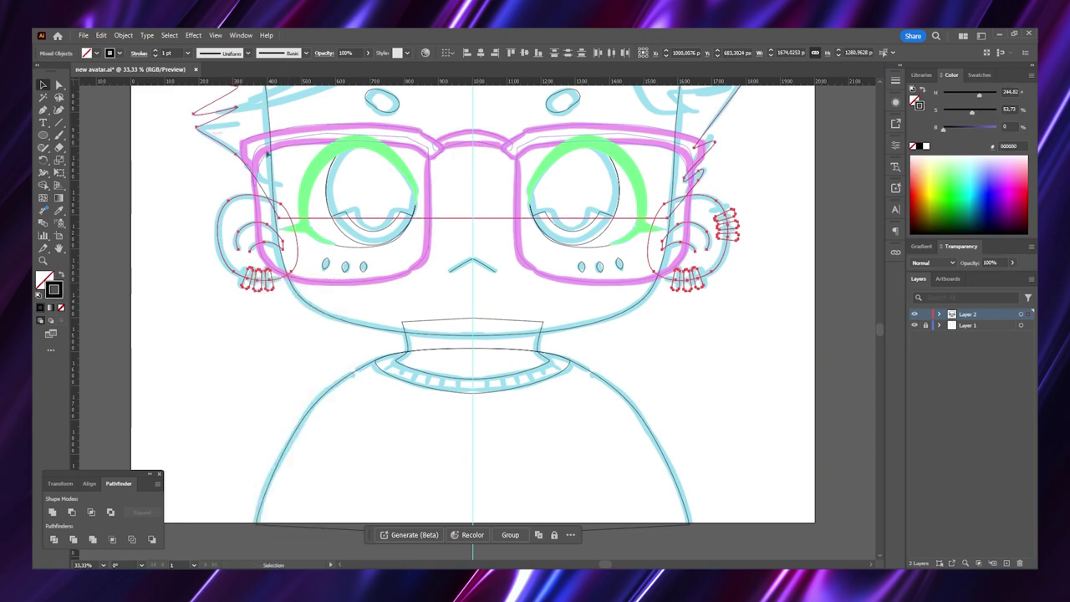
pyautogui.rightClick(342, 139)
# Fill the face and neck shapes with bright yellow FFF50D
pyautogui.scroll(1, 472, 334)
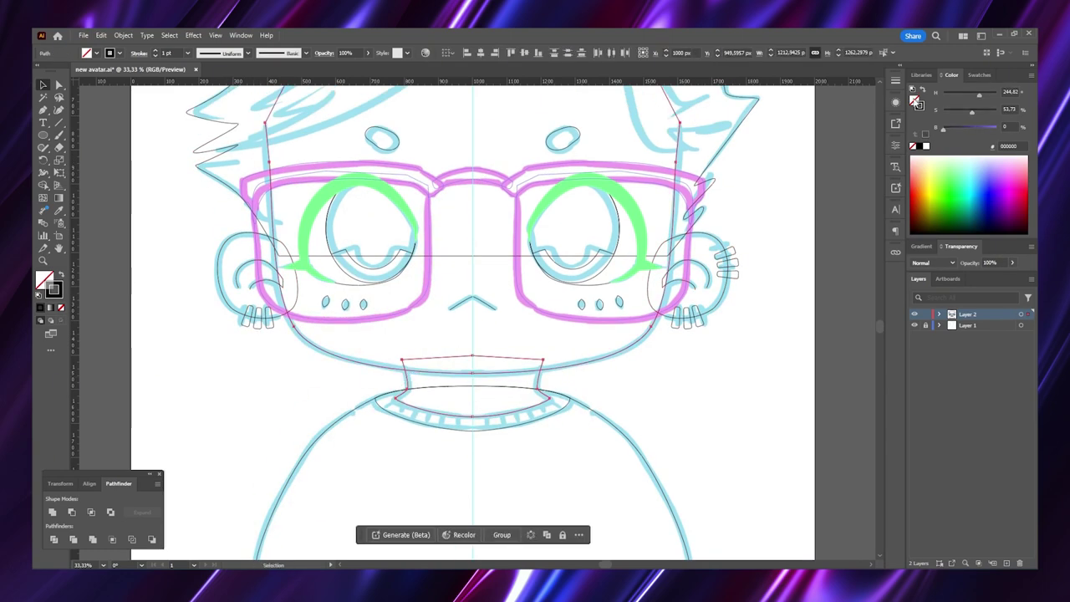
pyautogui.click(931, 205)
pyautogui.click(695, 379)
# Bring the eyes, eyebrows and freckles of both halves in front of the face and hide the glasses group
pyautogui.scroll(1, 244, 416)
pyautogui.click(938, 314)
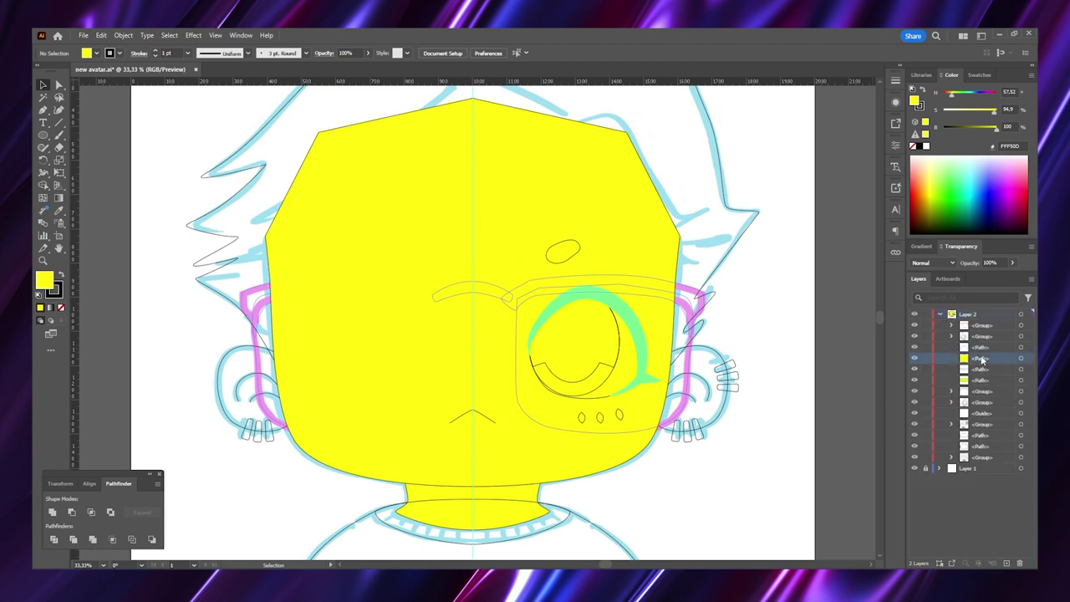
pyautogui.click(914, 347)
pyautogui.click(439, 305)
pyautogui.press('Delete')
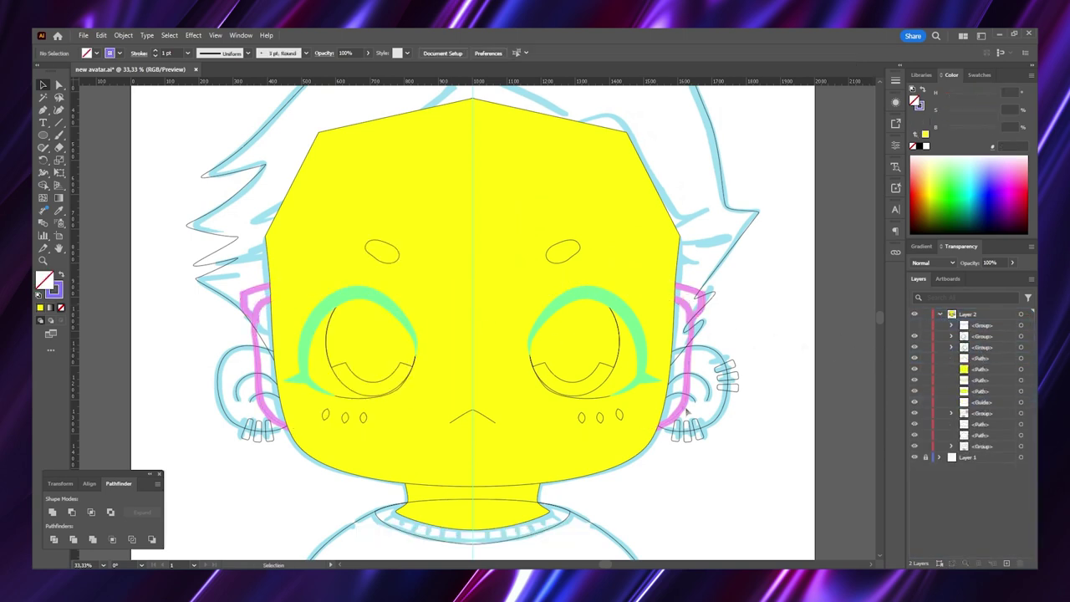
# Ungroup both ears and fill the ear shapes with the same yellow as the face
pyautogui.rightClick(713, 354)
pyautogui.rightClick(248, 351)
pyautogui.click(318, 249)
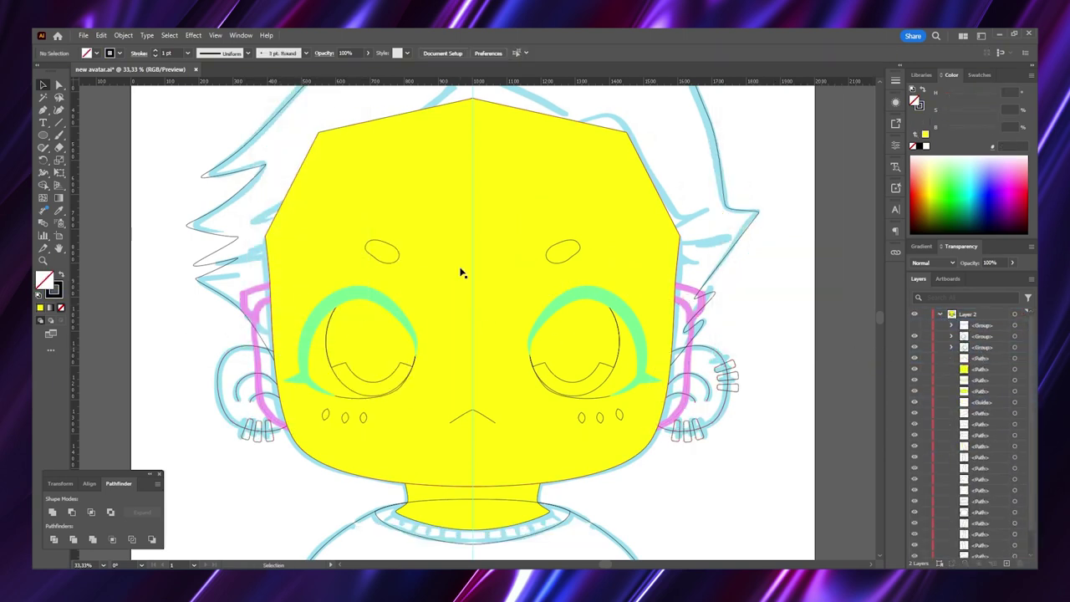
pyautogui.press('i')
pyautogui.click(660, 306)
pyautogui.press('v')
pyautogui.click(327, 241)
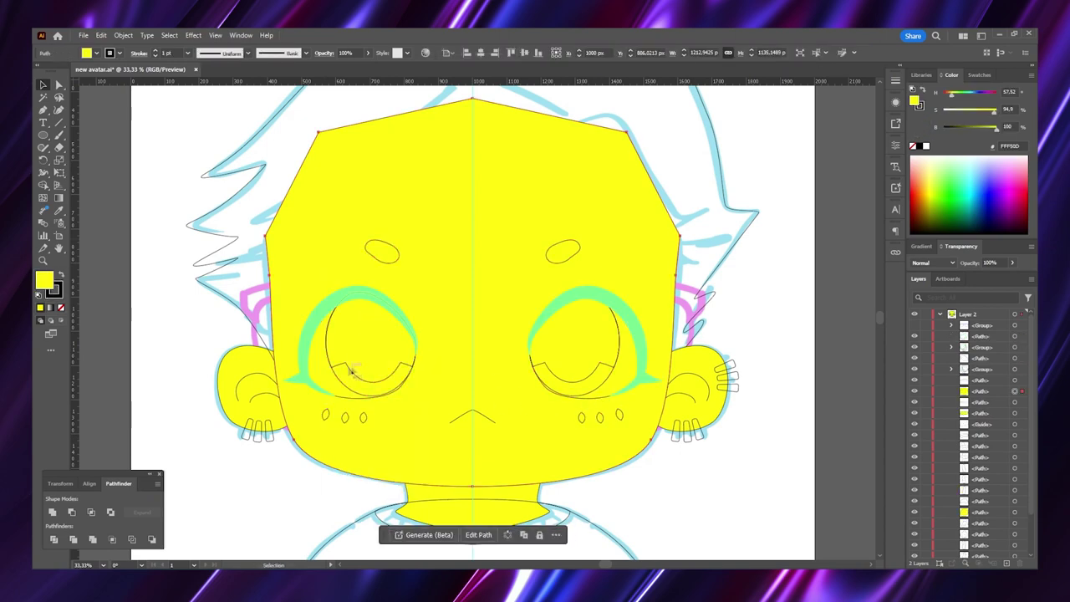
# Ungroup the eye parts and fill the freckles on both cheeks with orange
pyautogui.rightClick(644, 450)
pyautogui.click(640, 454)
pyautogui.rightClick(401, 378)
pyautogui.click(616, 418)
pyautogui.click(948, 207)
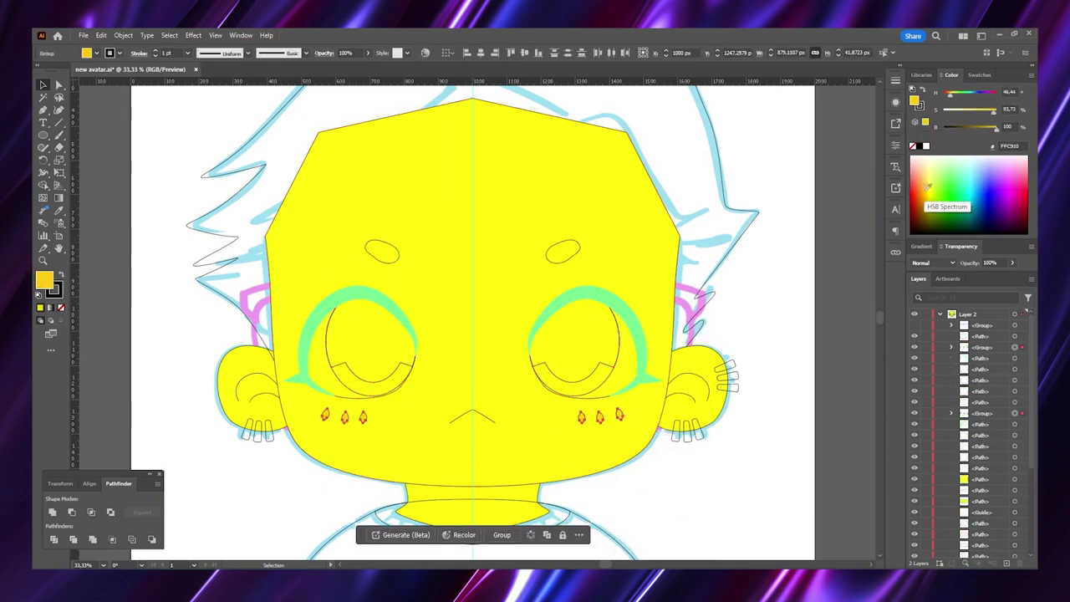
pyautogui.click(778, 439)
# Fill the eye whites white, the irises brown and the pupils black without strokes, stacking them beneath the lashes
pyautogui.click(362, 403)
pyautogui.hotkey('ctrl', 'shift', ']')
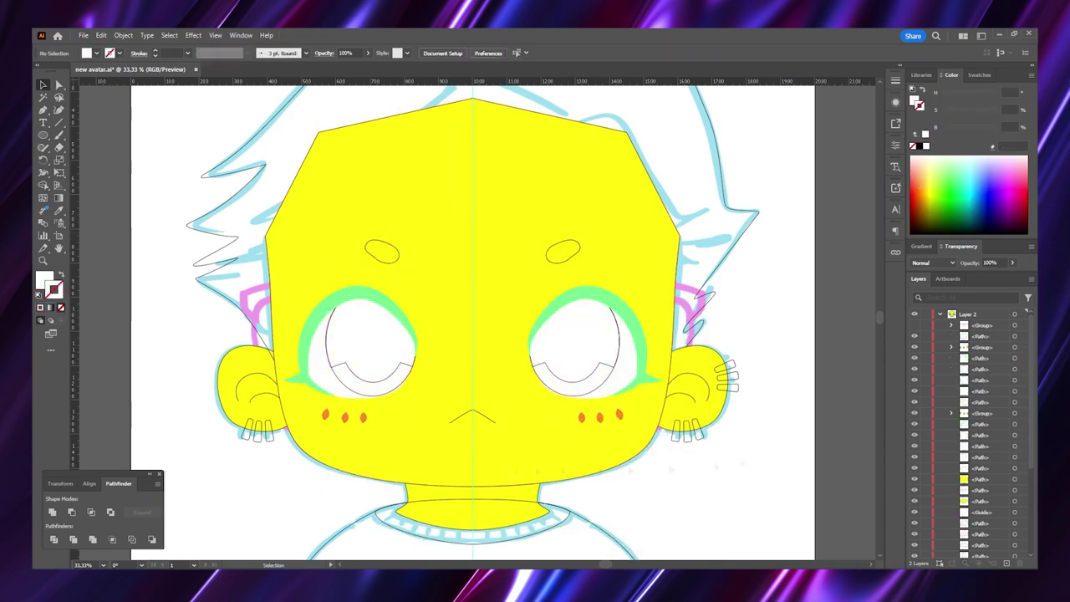
pyautogui.click(557, 375)
pyautogui.hotkey('ctrl', 'shift', ']')
pyautogui.hotkey('ctrl', '[')
pyautogui.hotkey('ctrl', '[')
pyautogui.hotkey('ctrl', '[')
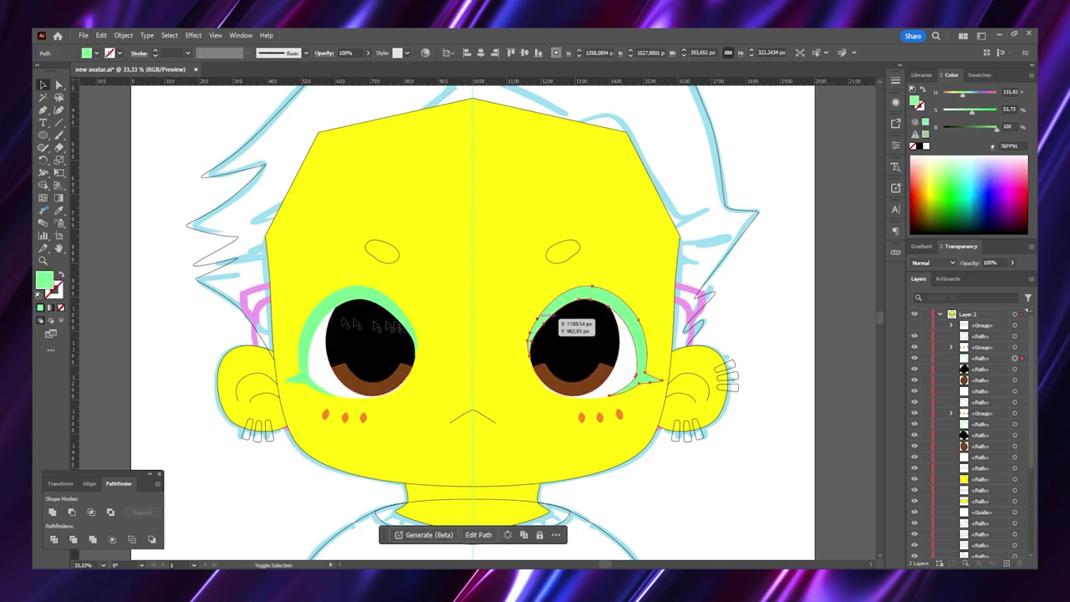
# Fill the lashes and eyebrows black and give the mouth line a 20 pt black tapered stroke
pyautogui.click(728, 502)
pyautogui.click(400, 261)
pyautogui.click(490, 423)
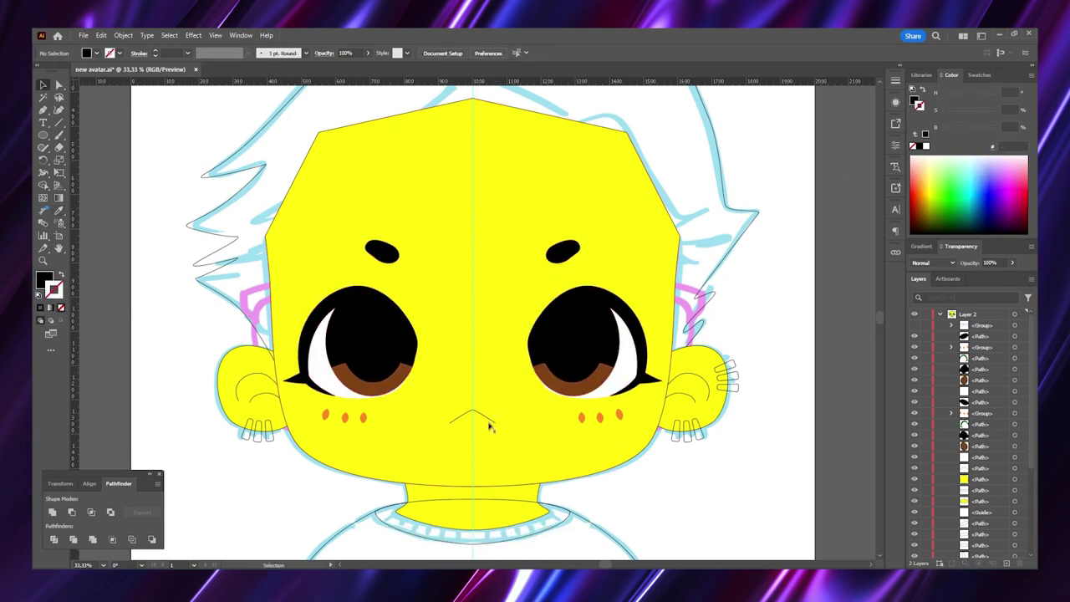
pyautogui.click(173, 203)
pyautogui.click(468, 276)
# Remove the fill from the face shape to expose the sketched hairline
pyautogui.scroll(2, 502, 317)
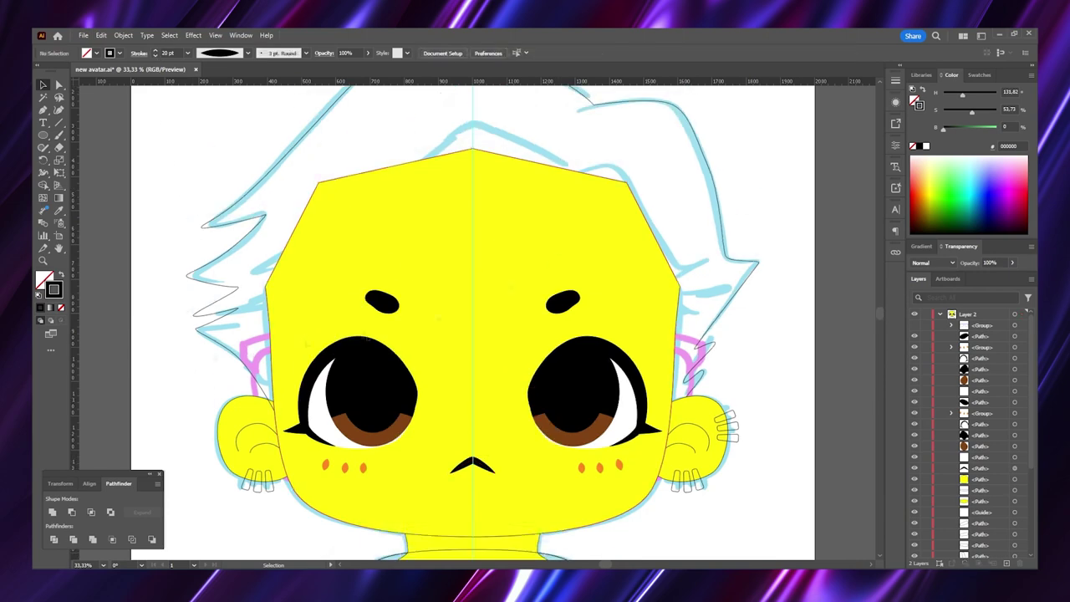
pyautogui.press('/')
pyautogui.click(782, 372)
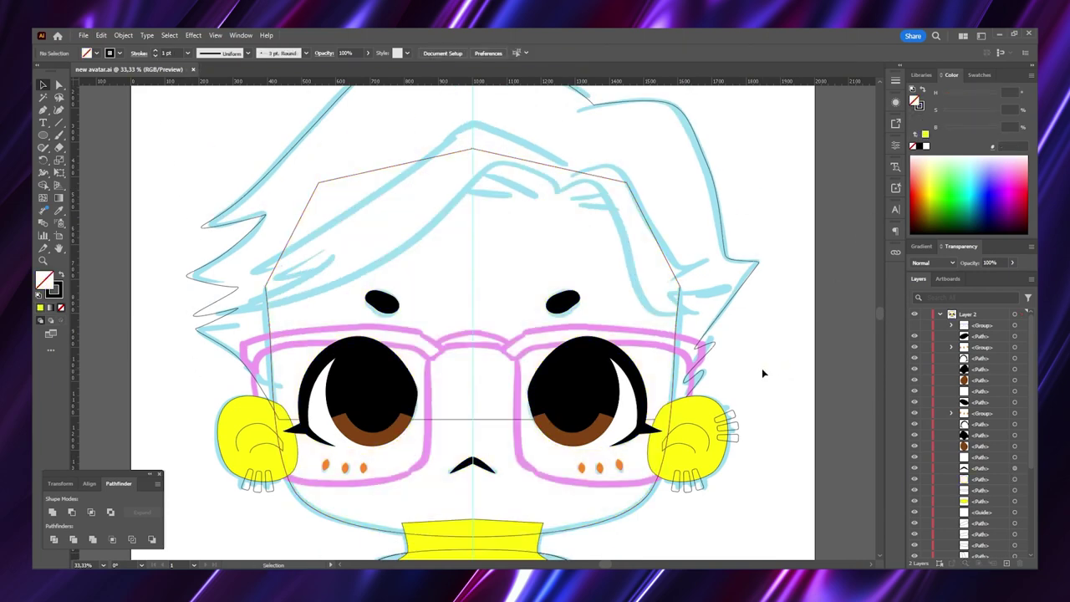
# Draw a closed four-cornered shape over the hairline near the centre guide with the Pen tool, adding curved strand lines inside
pyautogui.press('p')
pyautogui.click(481, 153)
pyautogui.click(558, 176)
pyautogui.click(558, 195)
pyautogui.click(444, 190)
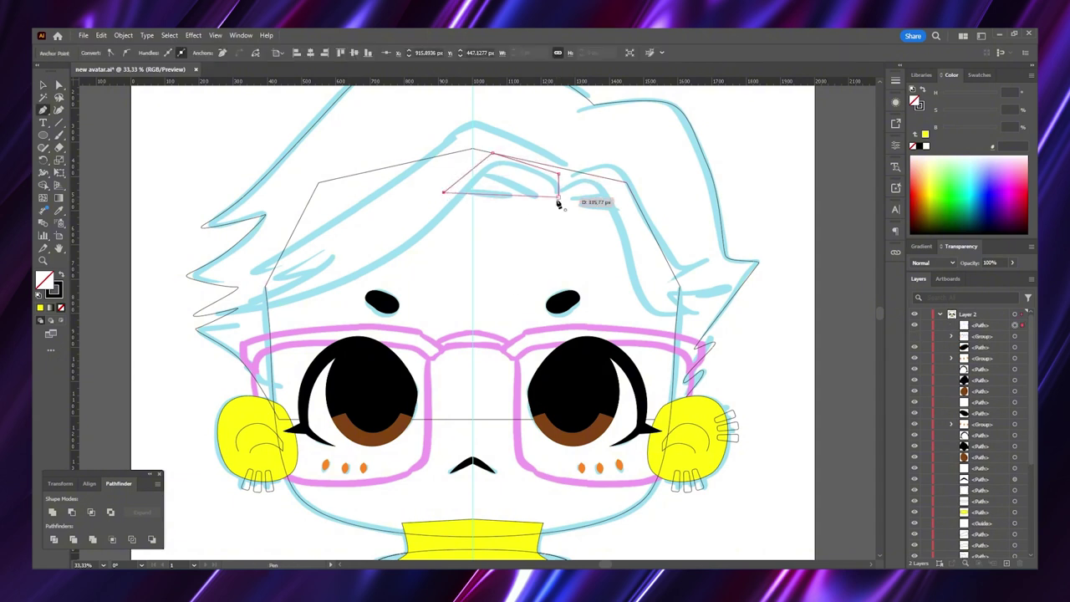
pyautogui.click(481, 154)
pyautogui.keyDown('ctrl'); pyautogui.click(567, 230); pyautogui.keyUp('ctrl')
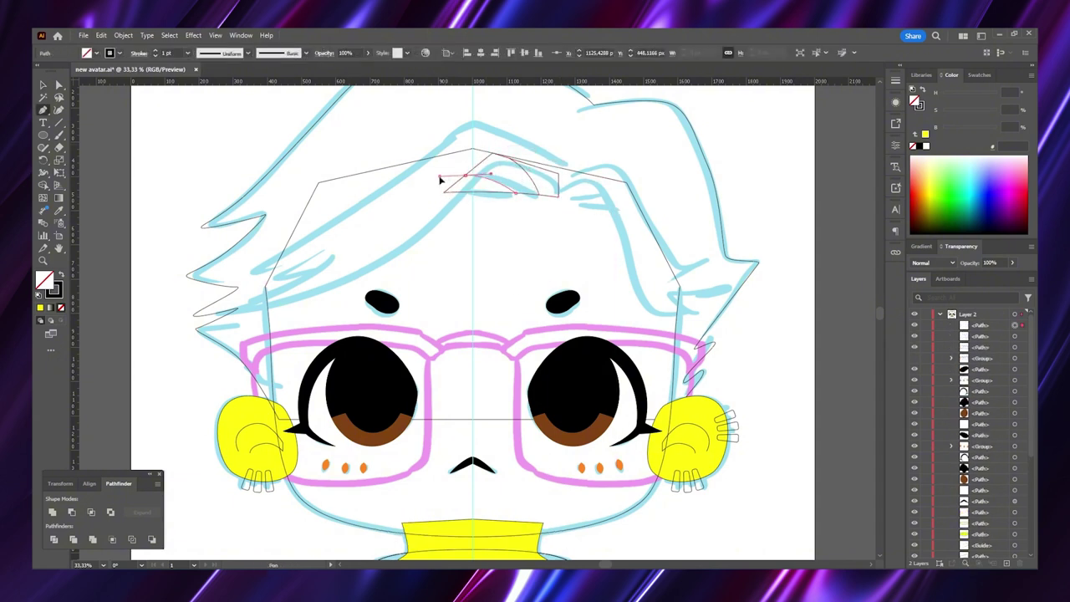
# Draw a second closed shape along the hairline to the right of the first and adjust its lower-right corner
pyautogui.click(559, 195)
pyautogui.click(565, 177)
pyautogui.click(598, 176)
pyautogui.click(628, 214)
pyautogui.click(559, 196)
pyautogui.press('a')
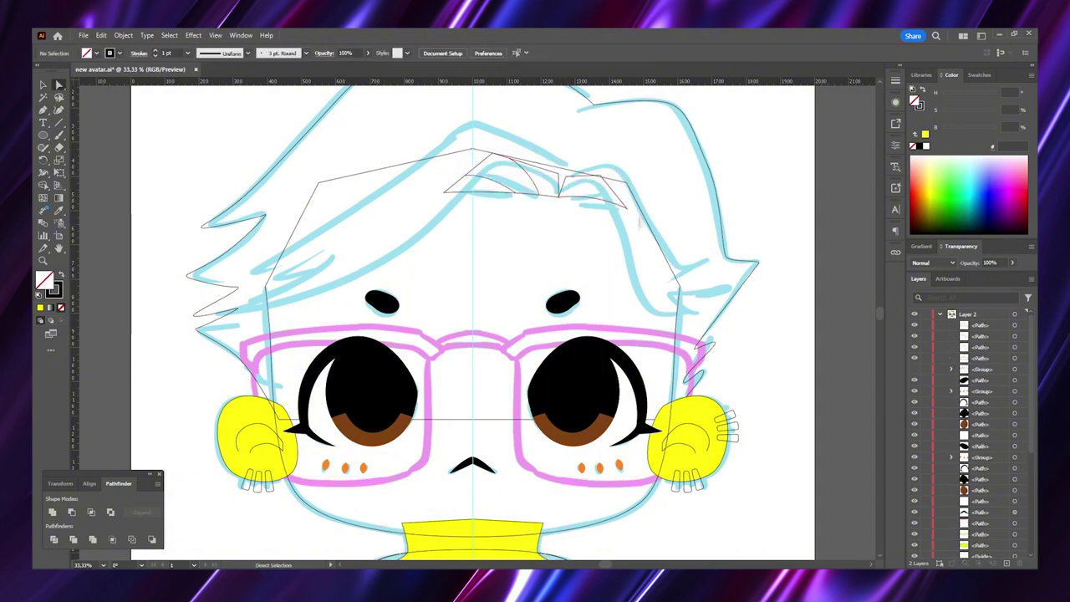
pyautogui.moveTo(593, 199); pyautogui.dragTo(599, 204)
pyautogui.click(551, 249)
# Draw strand lines in the right hairline shape and trace the swept fringe across the forehead with the Pen tool
pyautogui.press('v')
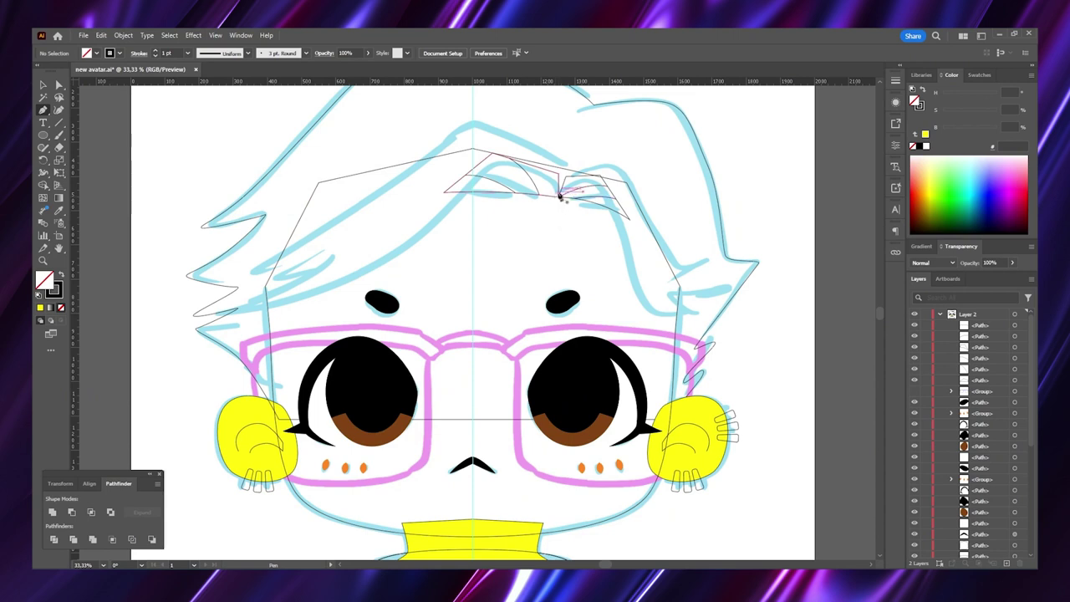
pyautogui.click(555, 202)
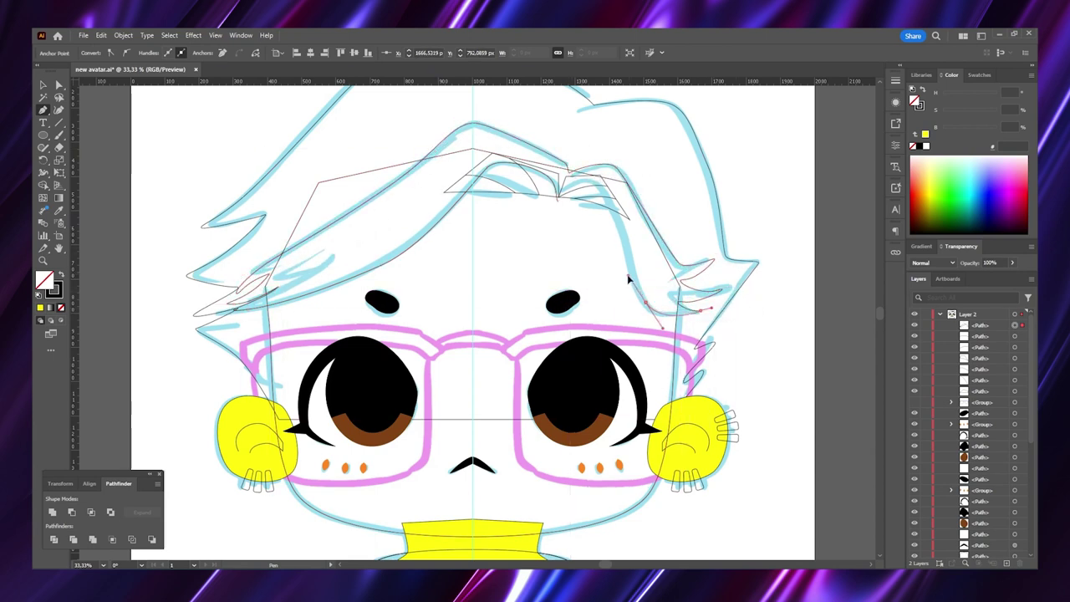
# Move the face outline's upper-left anchor inward beneath the fringe and fill the face with yellow FFF50D again
pyautogui.press('a')
pyautogui.click(358, 241)
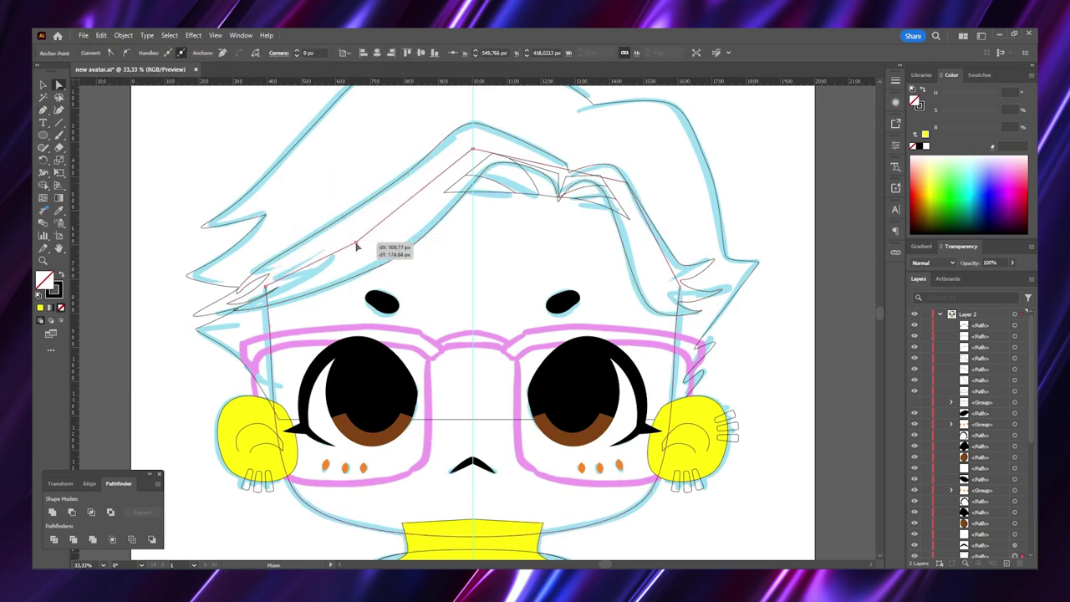
pyautogui.scroll(-1, 568, 276)
pyautogui.press(',')
pyautogui.hotkey('ctrl', '-')
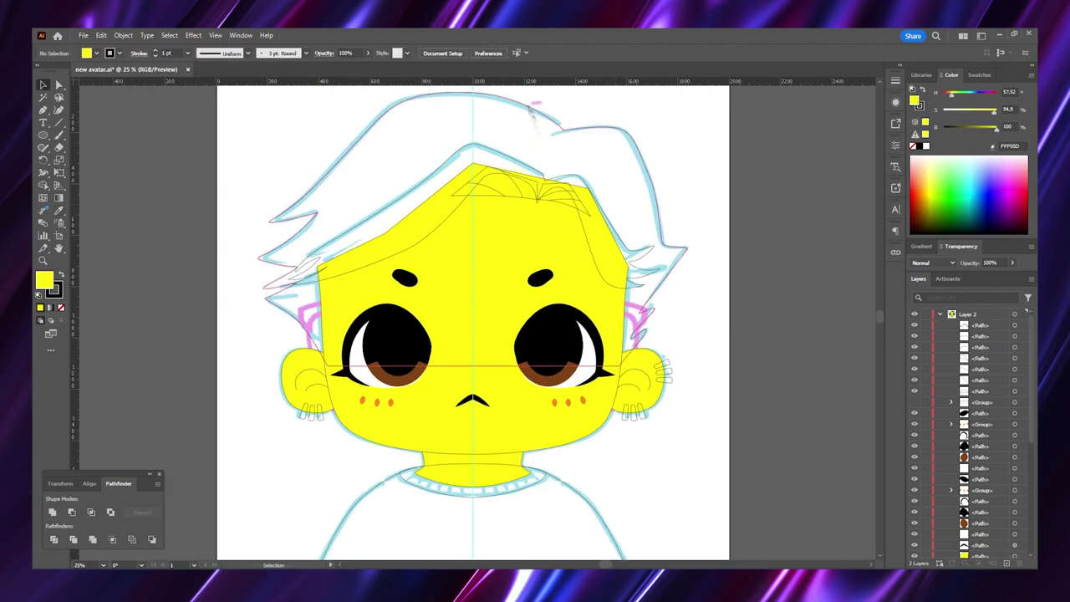
# Fill the back hair, fringe and hairline shapes with dark teal
pyautogui.press('v')
pyautogui.press(',')
pyautogui.hotkey('ctrl', 'shift', 'a')
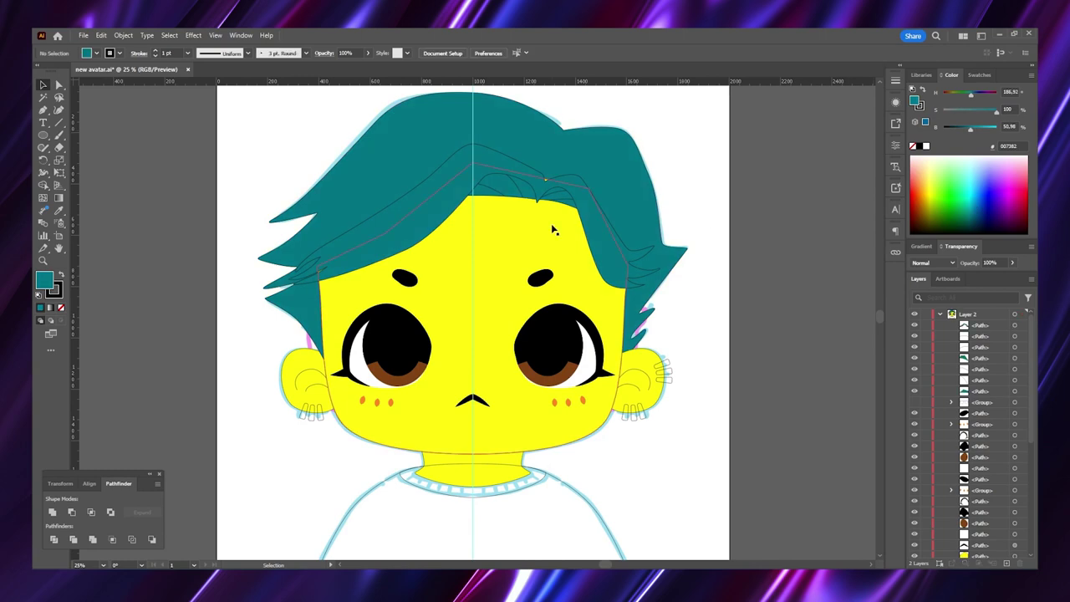
pyautogui.press('a')
# Fill the earlobe earrings light grey and the three bars on the right ear's outer edge purple and magenta
pyautogui.scroll(-2, 706, 350)
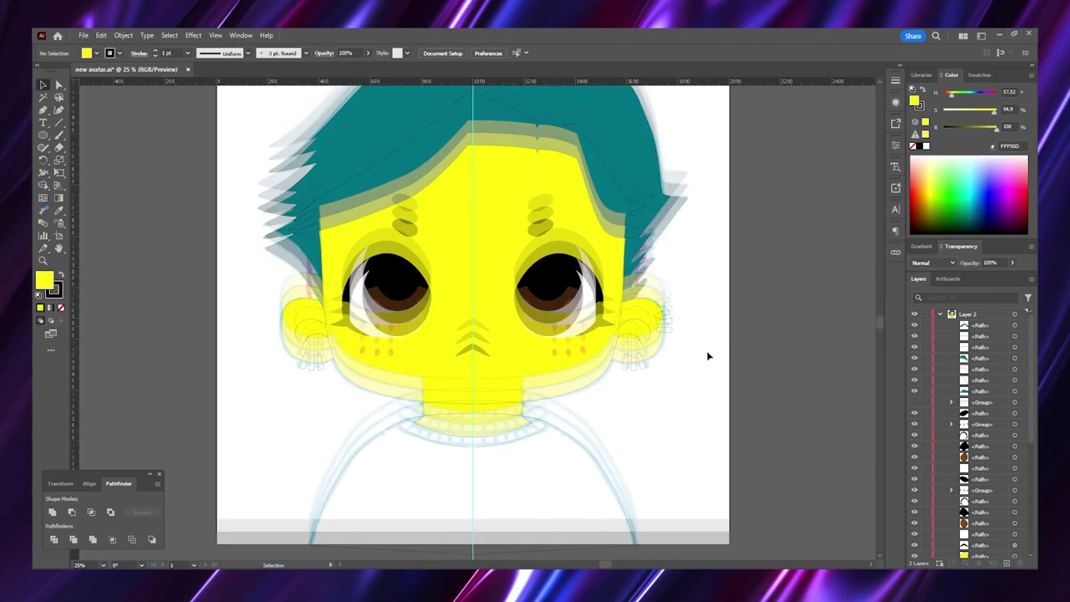
pyautogui.press('v')
pyautogui.click(625, 335)
pyautogui.keyDown('shift'); pyautogui.click(309, 336); pyautogui.keyUp('shift')
pyautogui.hotkey('ctrl', 'shift', 'a')
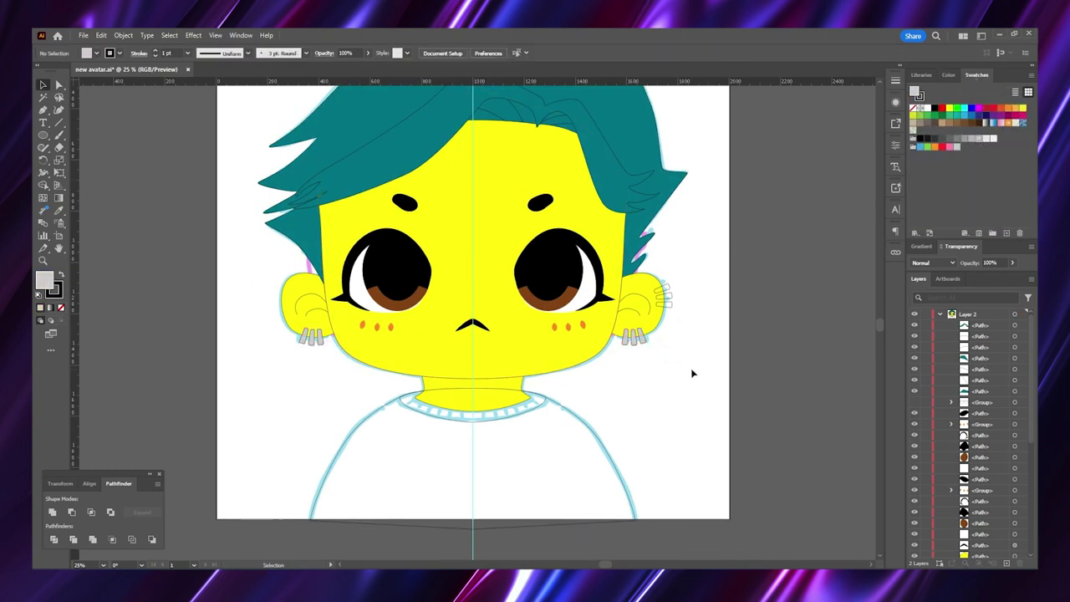
pyautogui.click(665, 304)
pyautogui.hotkey('ctrl', 'shift', 'a')
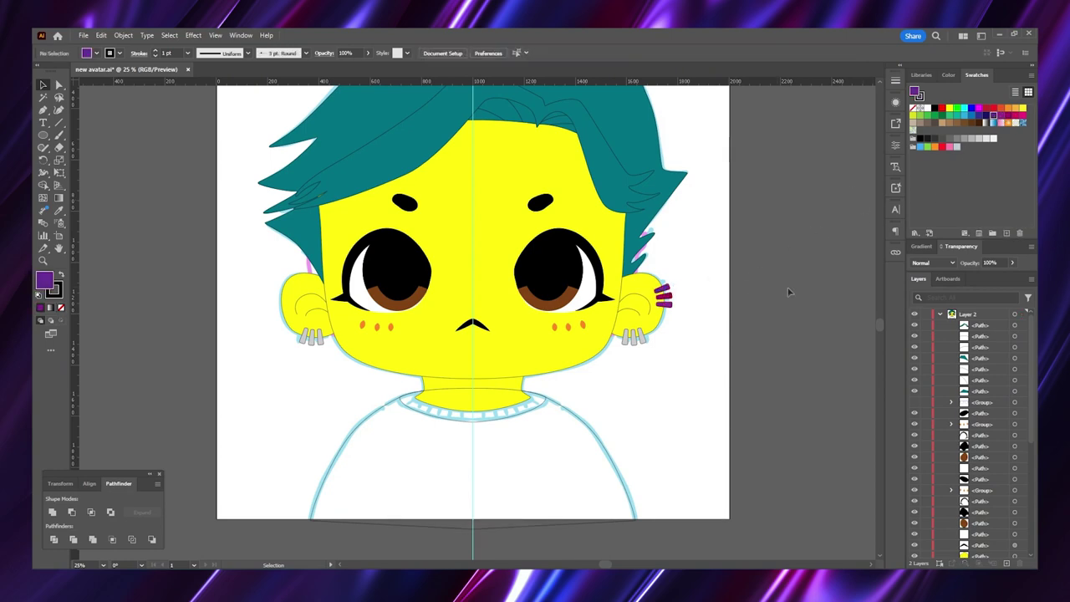
# Fill the sweater dark grey and its collar near-black
pyautogui.click(580, 421)
pyautogui.click(502, 401)
pyautogui.scroll(-5, 992, 356)
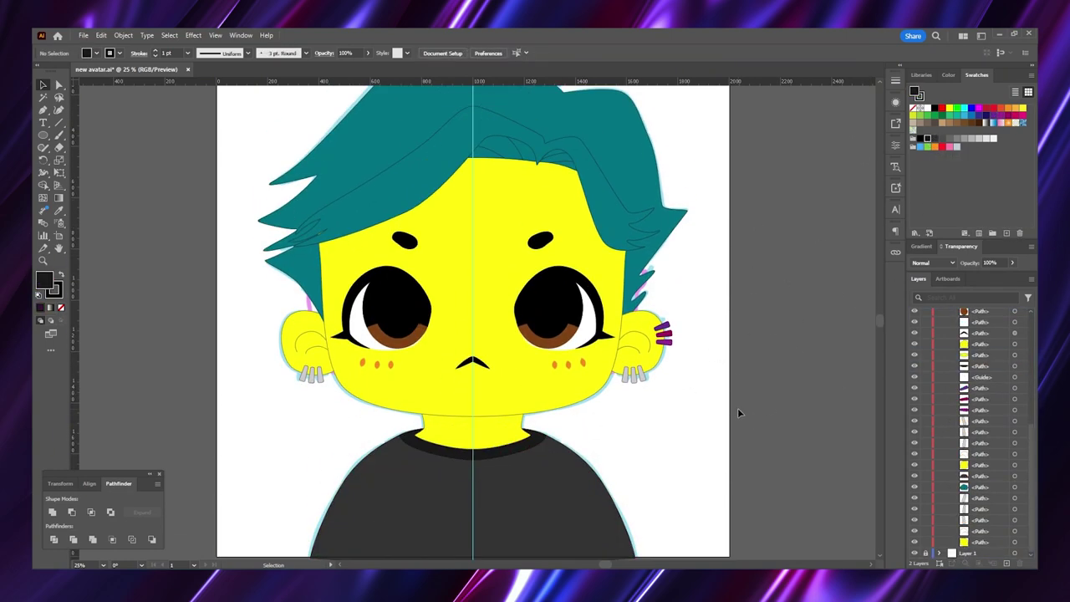
# Show the glasses group in front of the artwork, isolate it and fill its upper frames dark brown
pyautogui.scroll(-1, 999, 407)
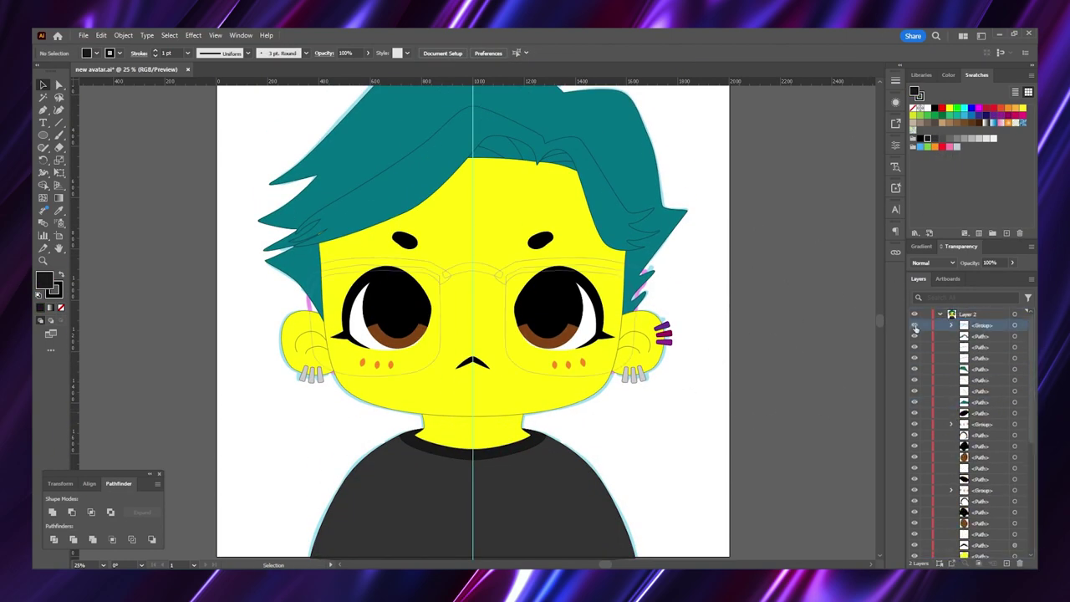
pyautogui.doubleClick(472, 272)
pyautogui.rightClick(441, 253)
pyautogui.click(469, 468)
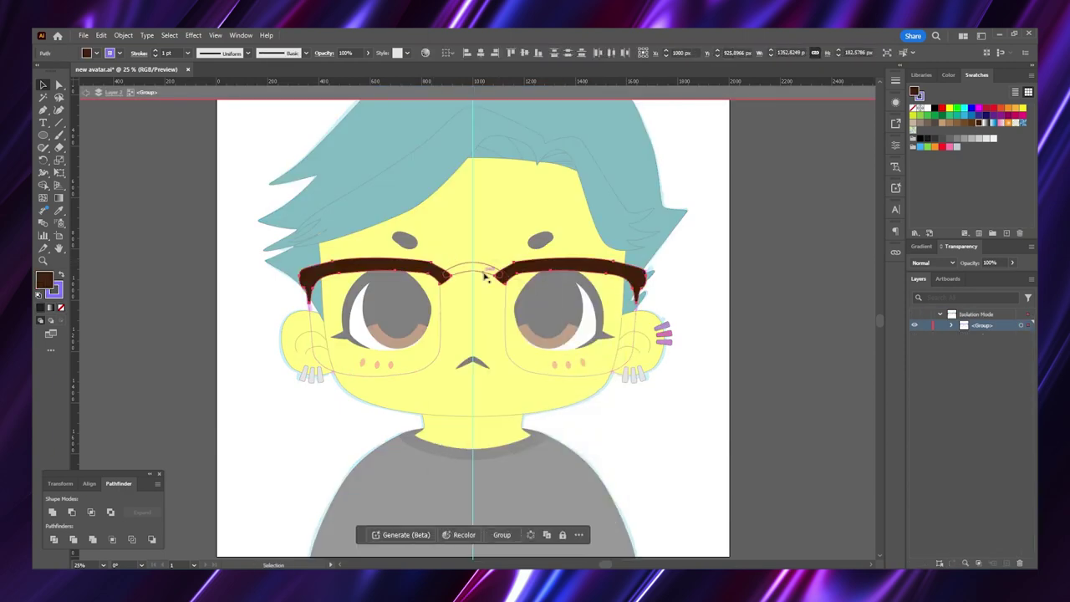
# Fill the glasses' bridge with tan and give the lens rims a matching tan stroke
pyautogui.click(486, 279)
pyautogui.click(951, 75)
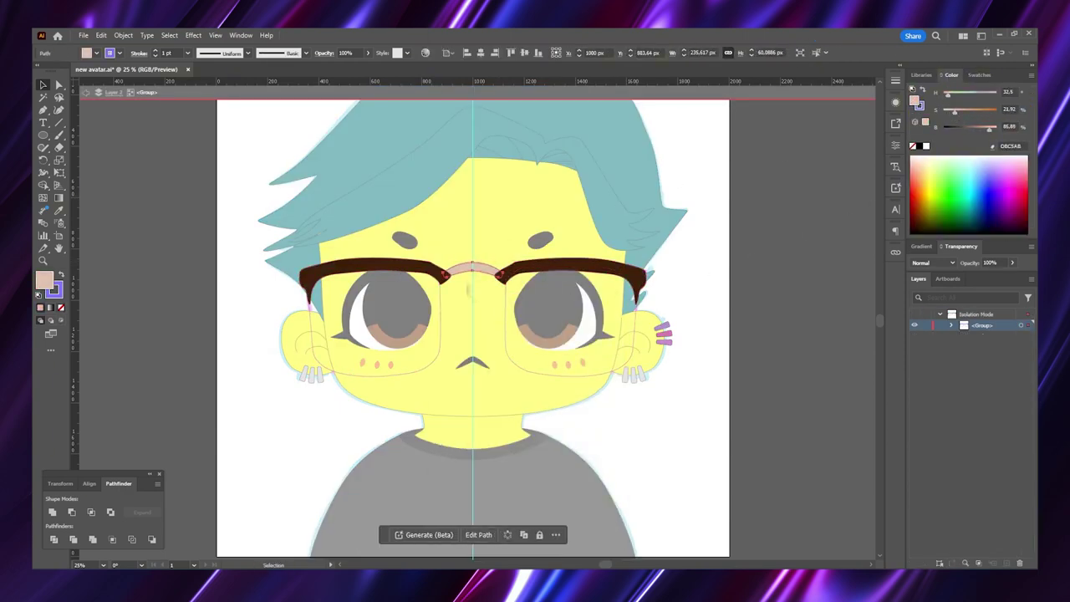
pyautogui.click(976, 74)
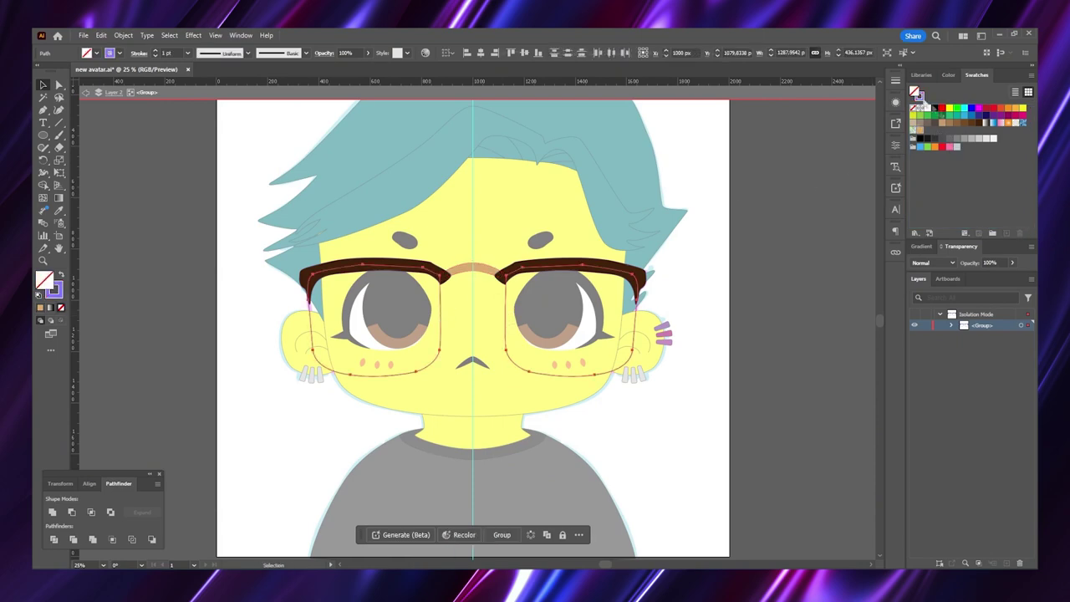
pyautogui.press('Escape')
# Remove the outline strokes from the sweater, collar and hair shapes
pyautogui.click(495, 429)
pyautogui.click(494, 436)
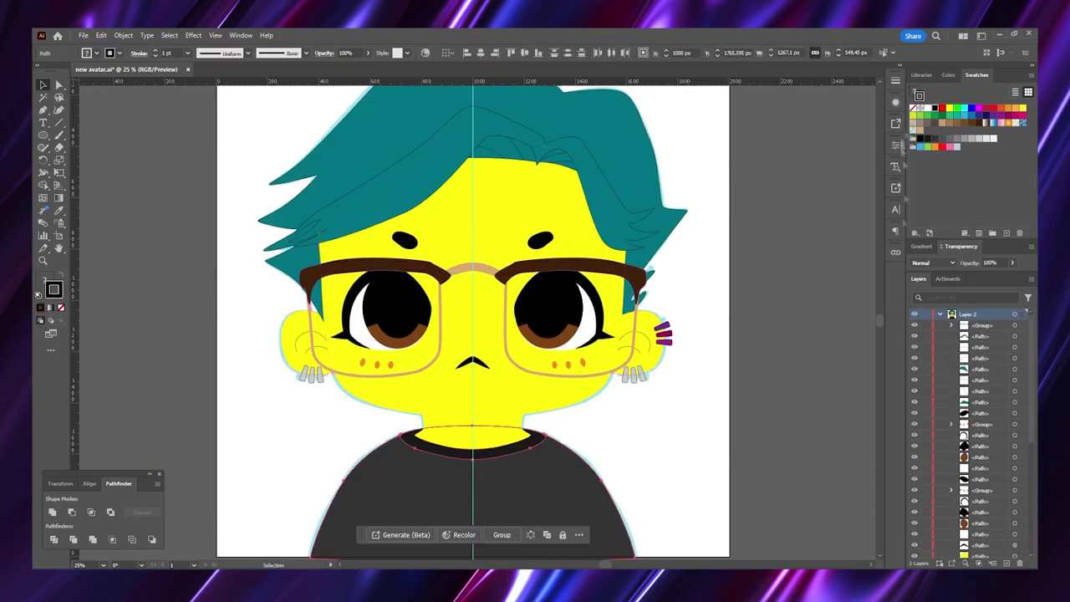
pyautogui.click(648, 150)
pyautogui.scroll(1, 648, 151)
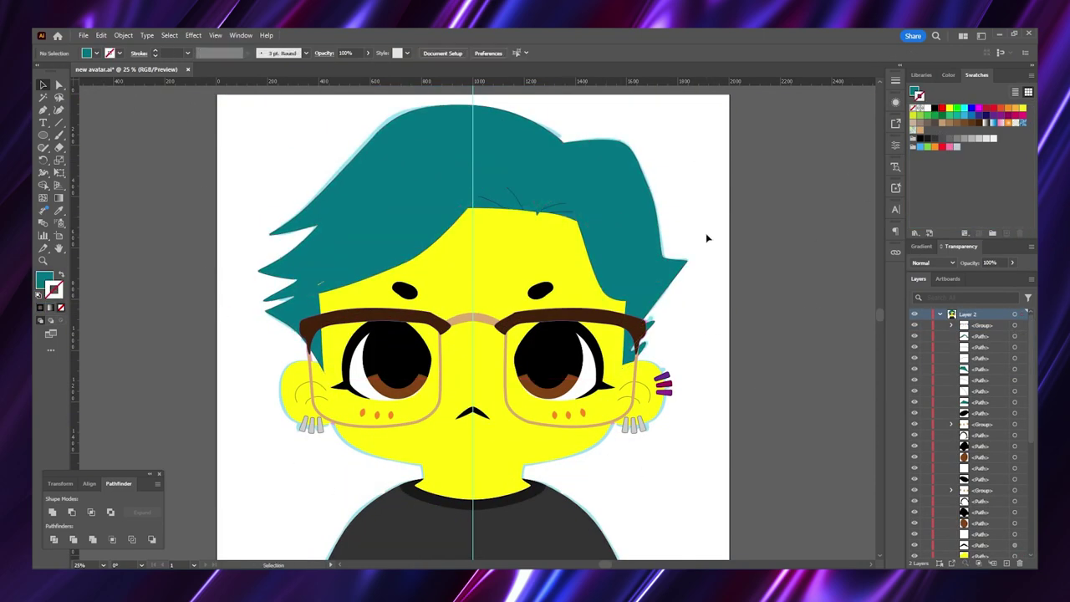
# Fill the two hairline shapes dark greyish brown and give their strand lines white 6 pt tapered strokes
pyautogui.click(951, 75)
pyautogui.click(991, 97)
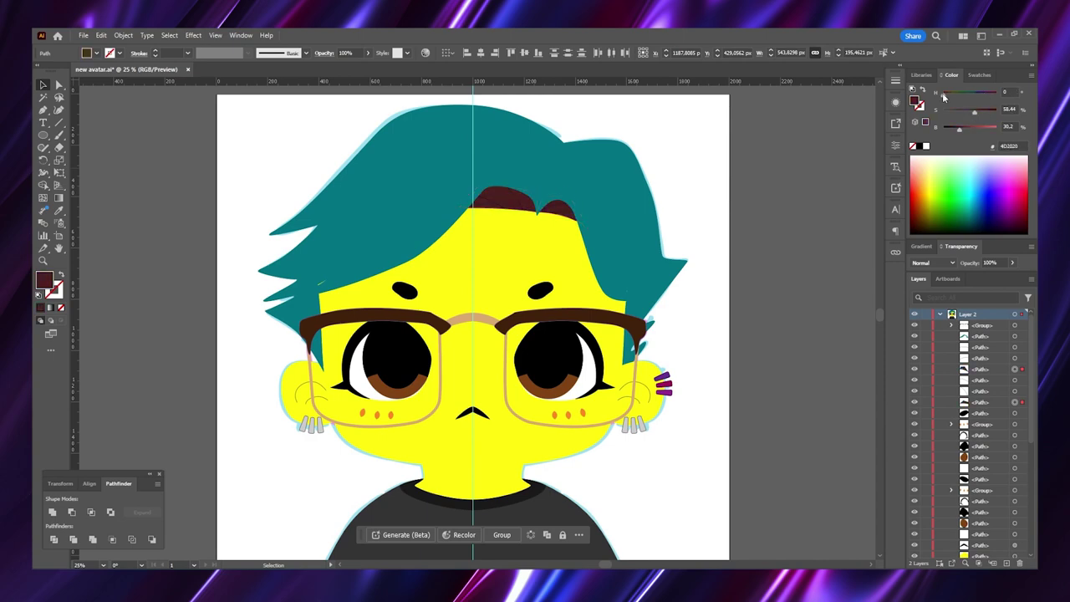
pyautogui.hotkey('shift', 'x')
pyautogui.moveTo(951, 127); pyautogui.dragTo(994, 127)
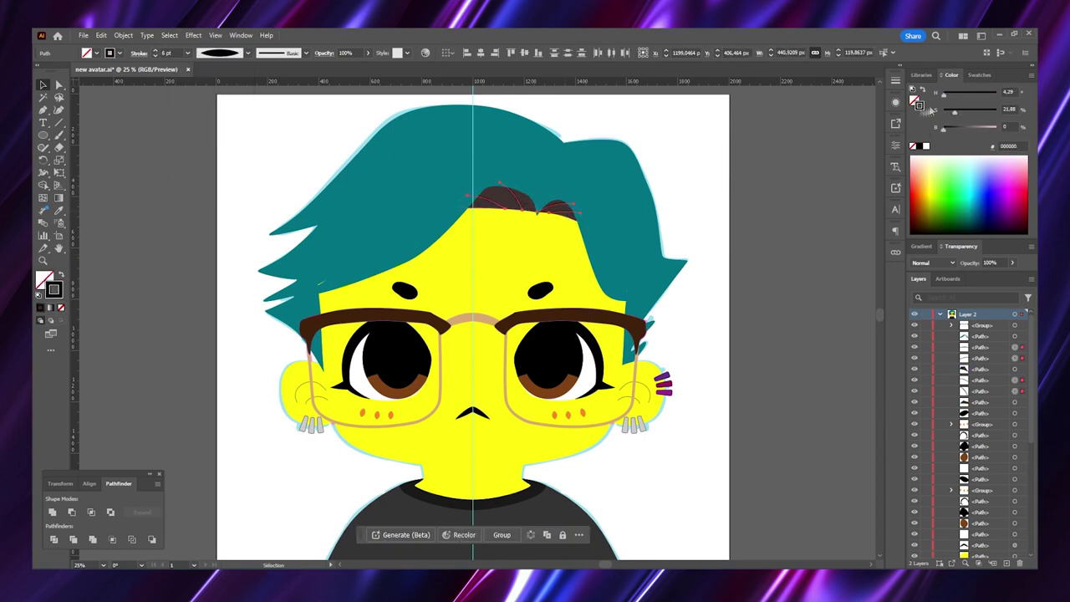
pyautogui.click(714, 217)
# Give the inner ear lines on both ears a 9 pt orange FF8724 stroke
pyautogui.scroll(-1, 650, 434)
pyautogui.click(677, 359)
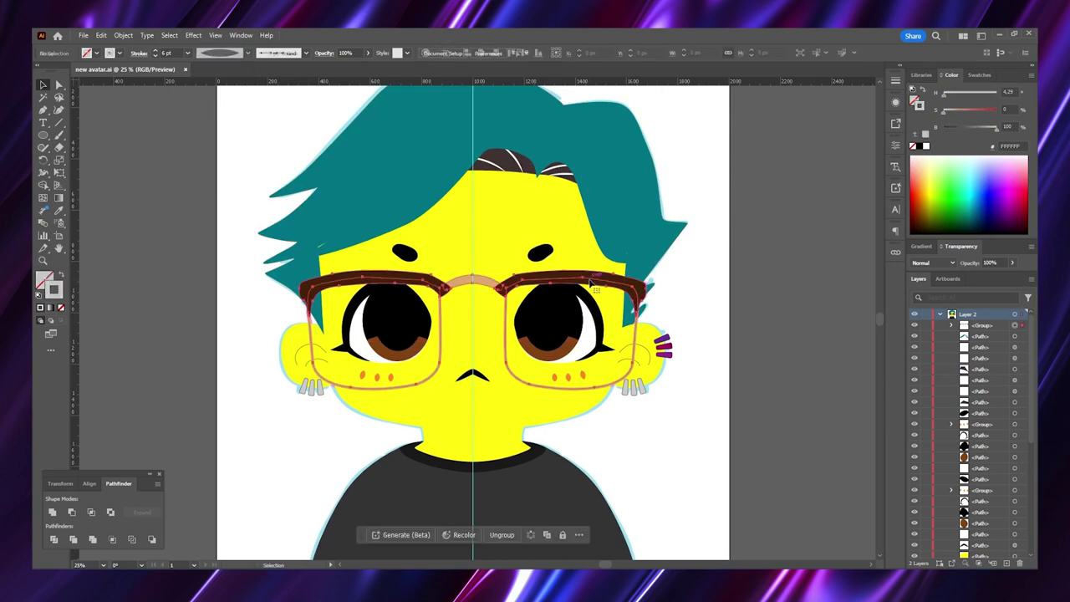
pyautogui.doubleClick(677, 359)
pyautogui.press('Escape')
pyautogui.press('i')
pyautogui.click(631, 358)
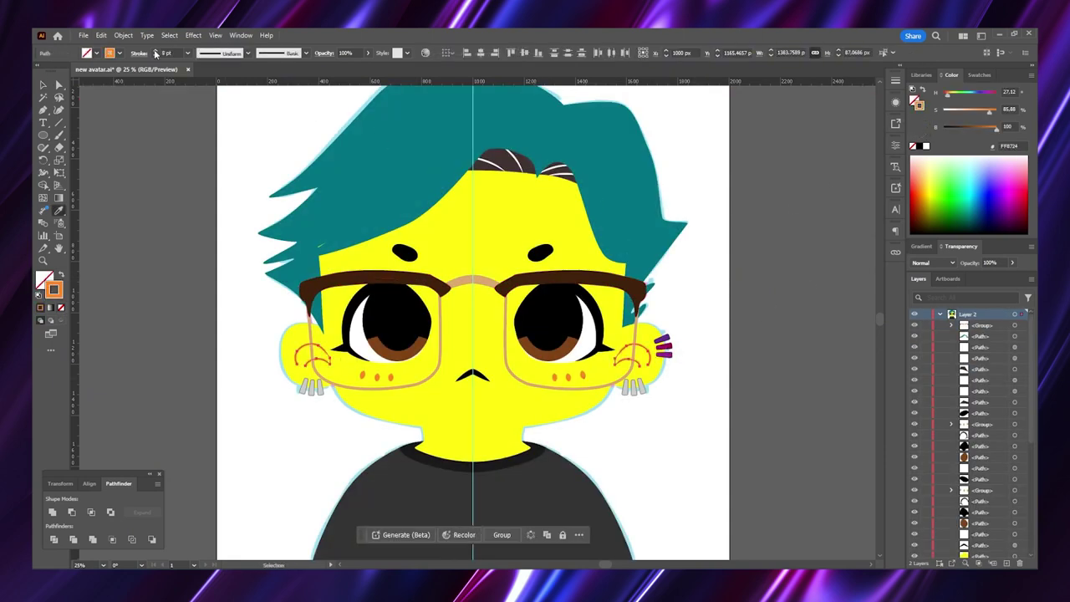
pyautogui.press('v')
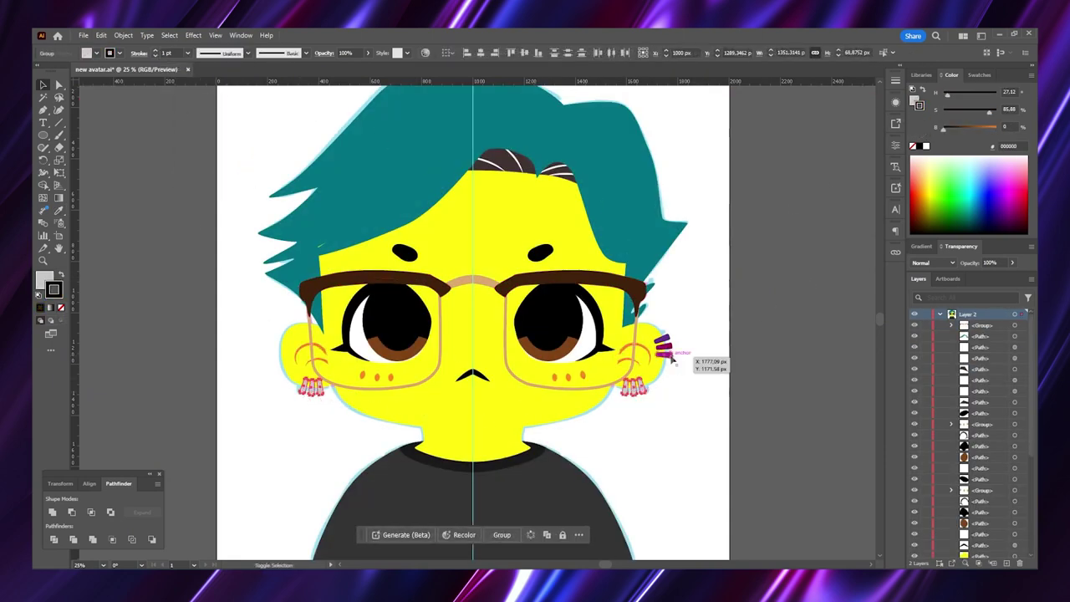
# Fill the claw earrings light grey without outlines and recolour the face, neck and ears golden yellow F0CA41
pyautogui.click(669, 349)
pyautogui.click(783, 291)
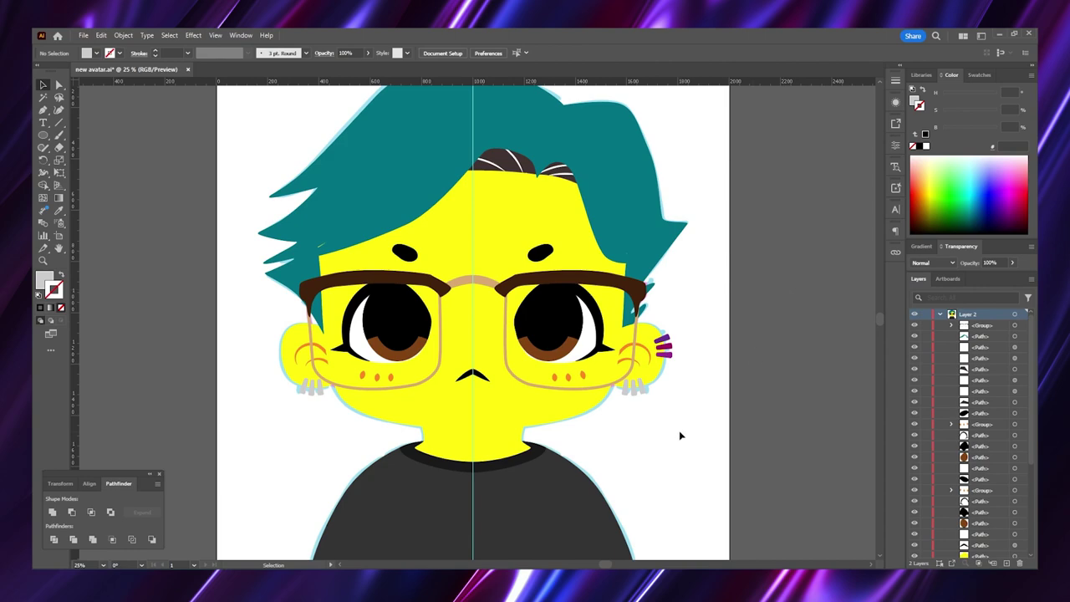
pyautogui.click(517, 428)
pyautogui.moveTo(961, 92); pyautogui.dragTo(952, 99)
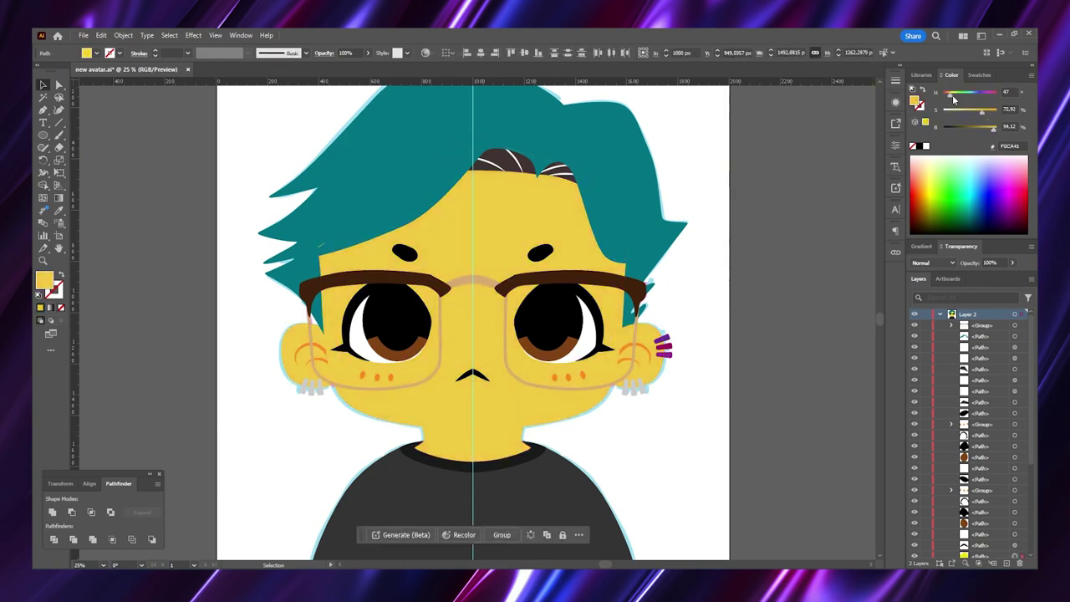
pyautogui.click(697, 404)
# Give the face, neck and ears linear gradients from yellow F0CA41 to orange F0AA41, running vertically at 90° on the face and neck
pyautogui.scroll(-1, 674, 397)
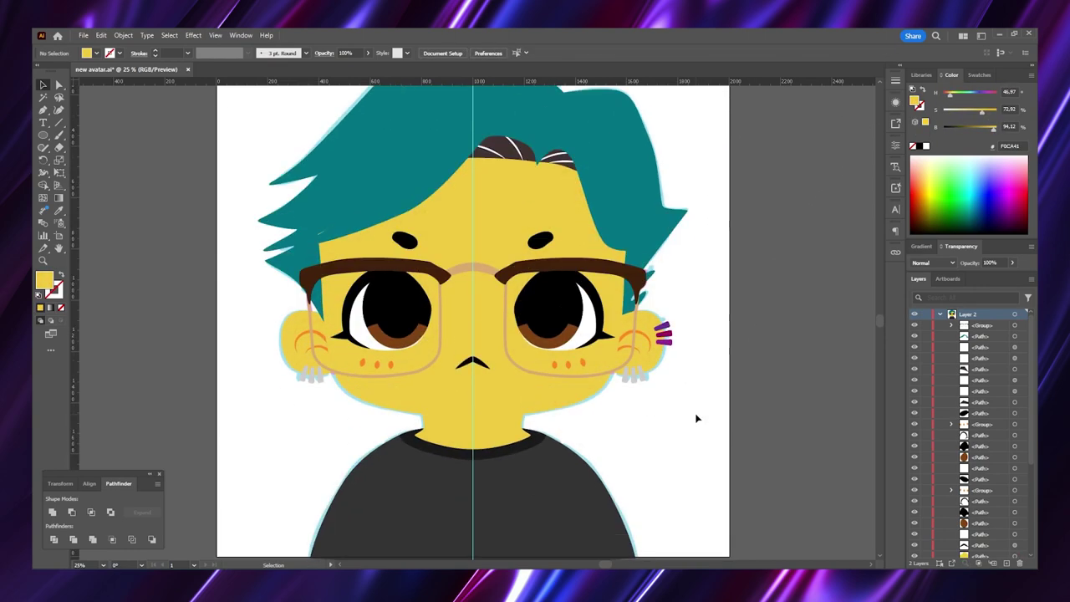
pyautogui.scroll(-5, 955, 407)
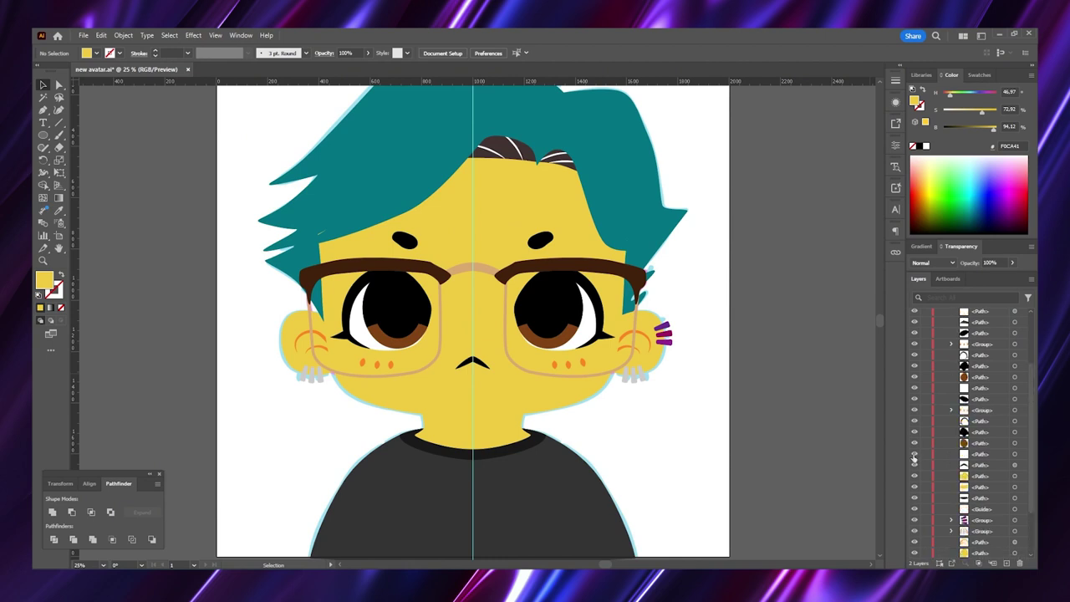
pyautogui.click(576, 393)
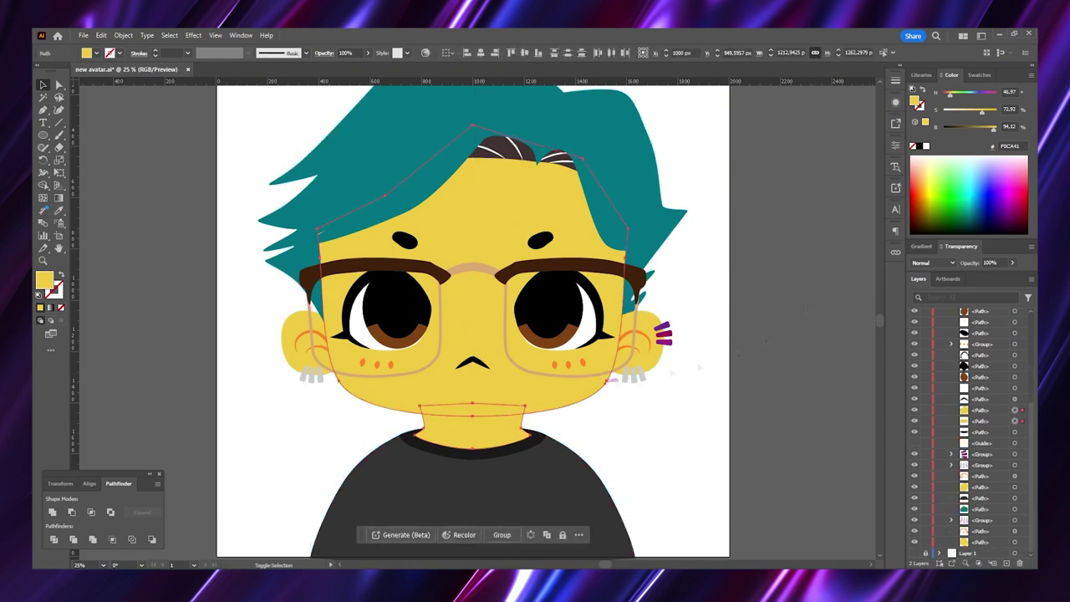
pyautogui.click(924, 246)
pyautogui.click(917, 265)
pyautogui.press('g')
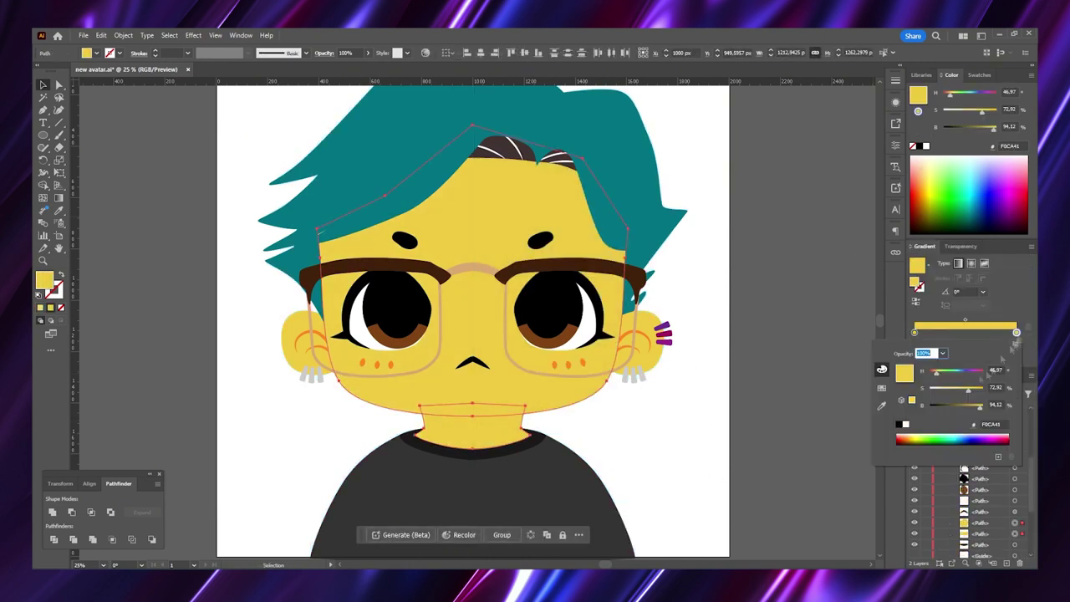
pyautogui.moveTo(487, 250); pyautogui.dragTo(488, 411)
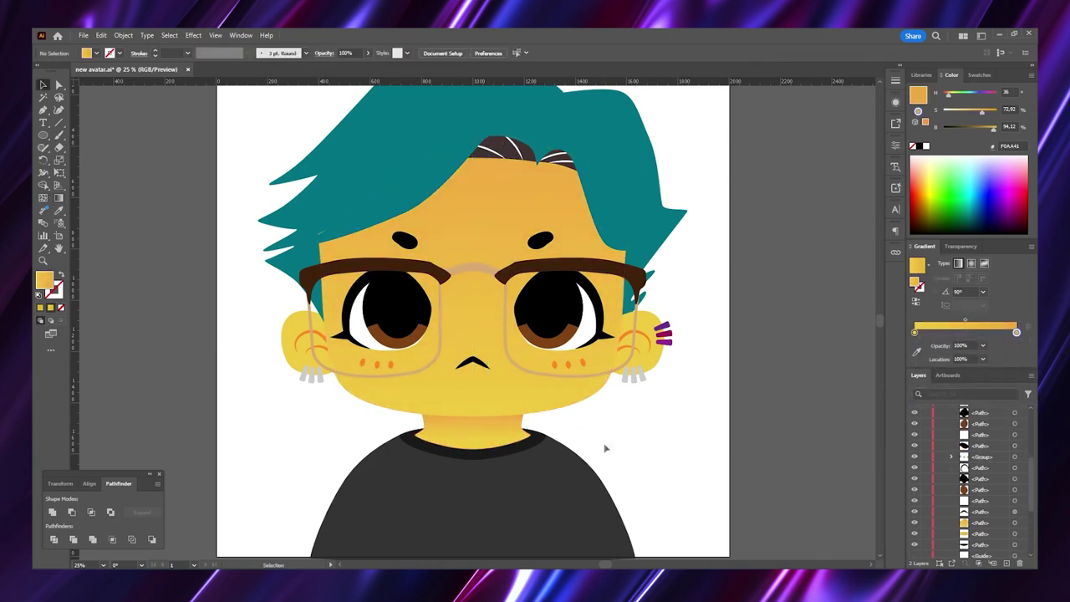
pyautogui.click(642, 338)
pyautogui.press('v')
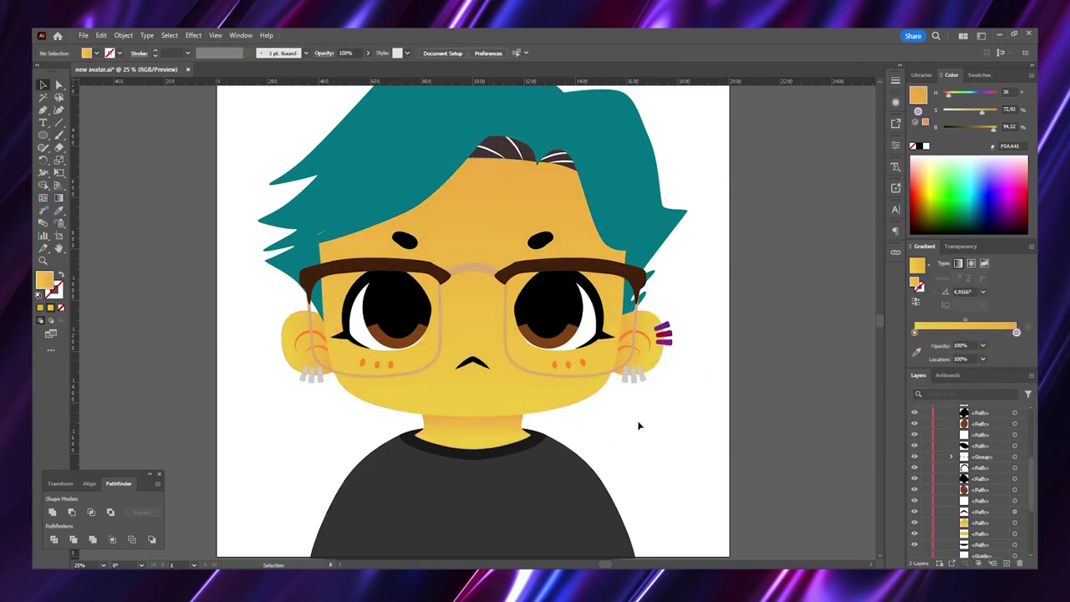
pyautogui.click(638, 426)
# Recolour the glasses' bridge and lens rims light beige
pyautogui.doubleClick(920, 131)
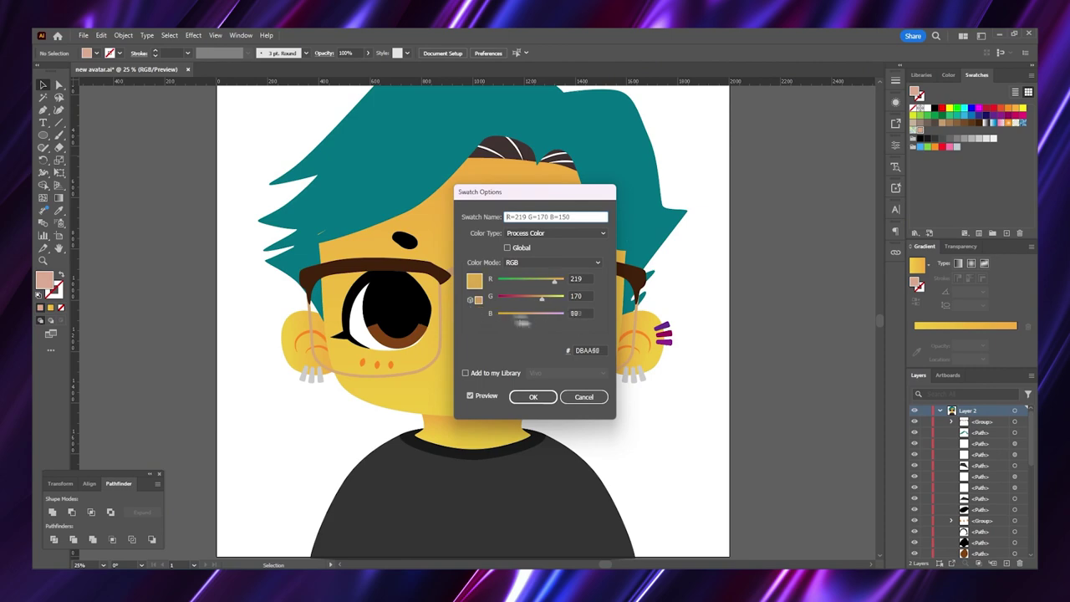
pyautogui.click(552, 263)
pyautogui.click(516, 304)
pyautogui.click(533, 397)
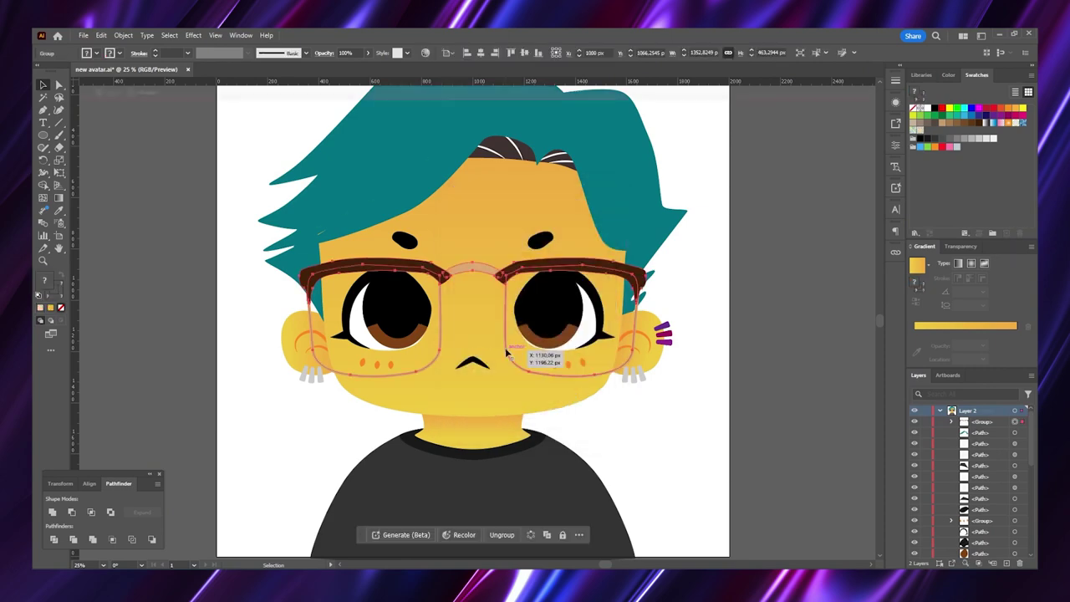
pyautogui.doubleClick(535, 351)
pyautogui.doubleClick(734, 342)
# Fill the sweater with a horizontal dark grey linear gradient that has a darker stop near its middle
pyautogui.scroll(-2, 734, 342)
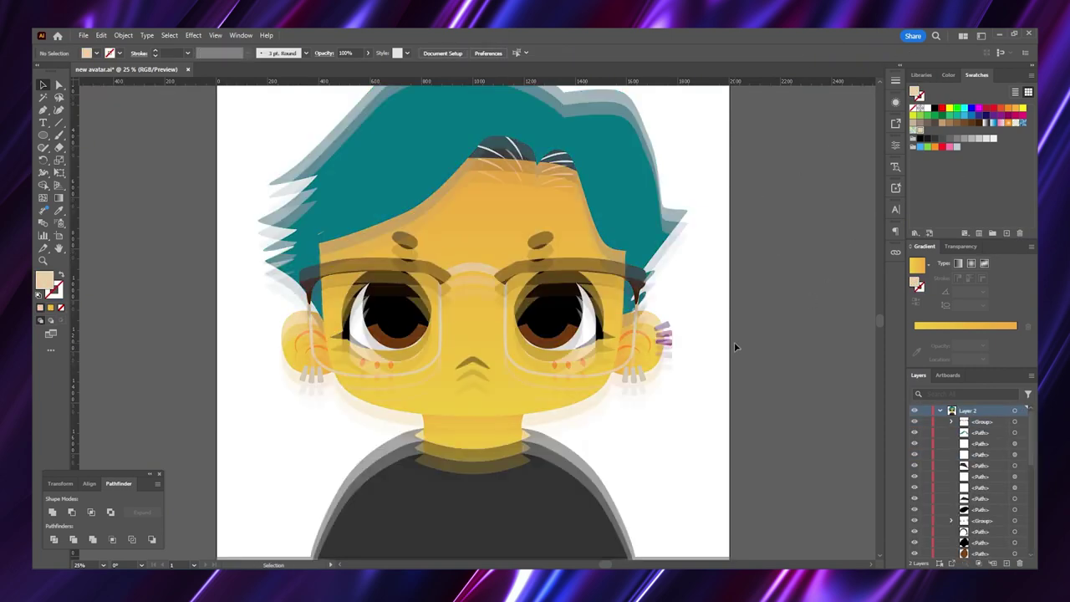
pyautogui.click(473, 452)
pyautogui.click(917, 265)
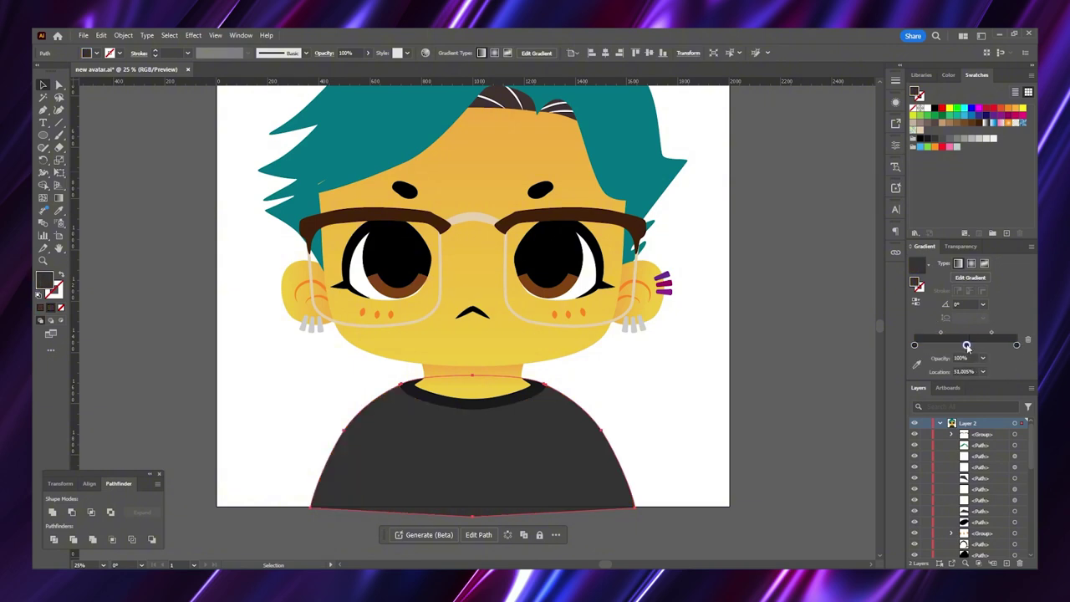
pyautogui.moveTo(966, 346); pyautogui.dragTo(953, 346)
pyautogui.scroll(1, 638, 382)
# Recolour the pupils, eyelashes and eyebrows dark purple 2B0F2B
pyautogui.click(552, 294)
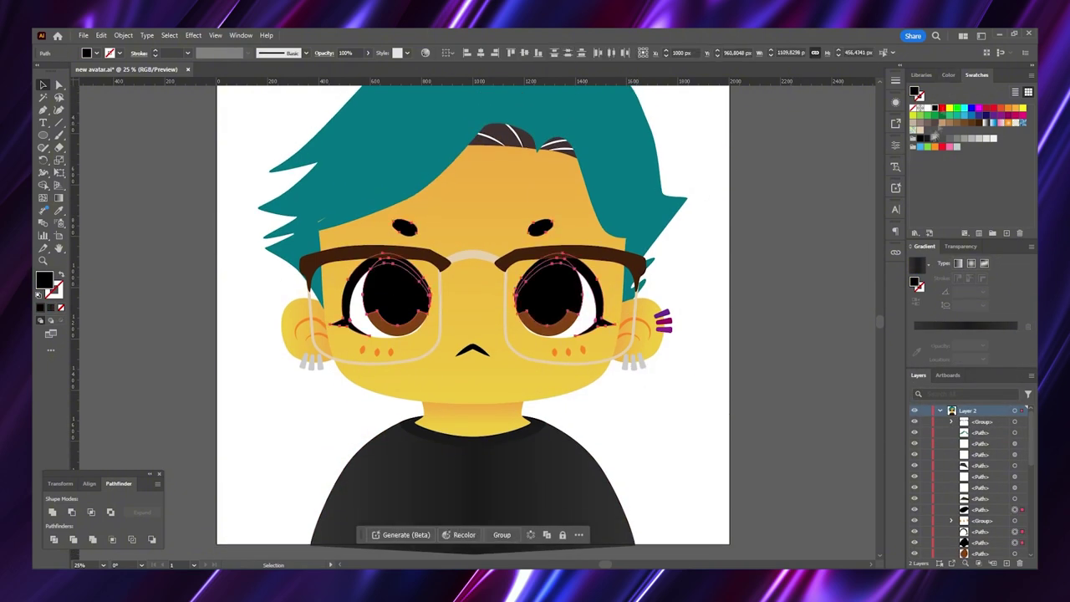
pyautogui.click(951, 74)
pyautogui.click(1008, 229)
pyautogui.click(752, 359)
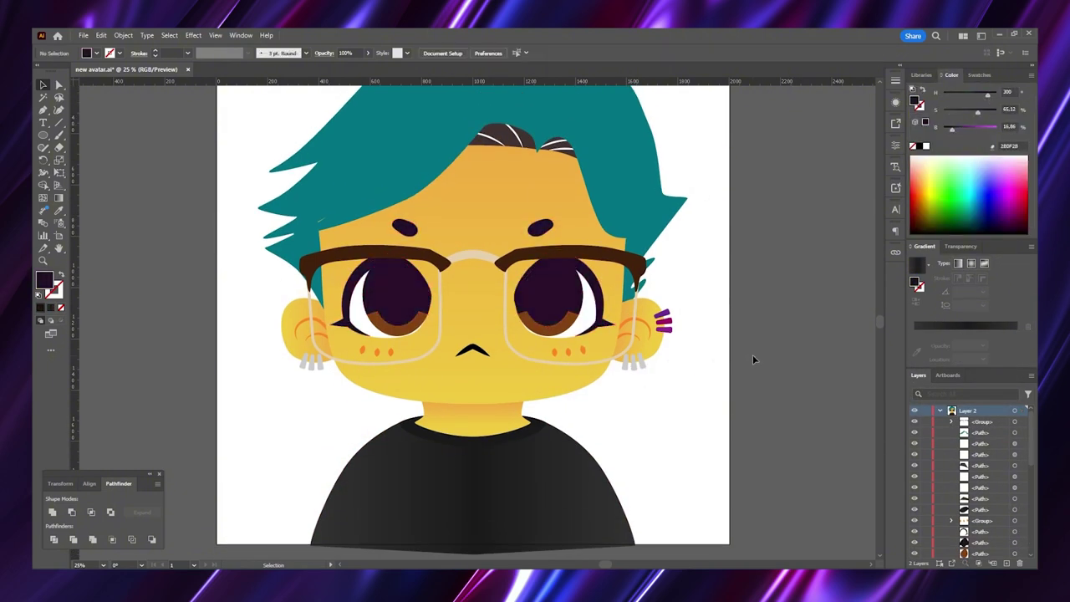
# Recolour both irises 422638 and give the mouth a dark red 870F1D stroke
pyautogui.click(558, 326)
pyautogui.moveTo(969, 130); pyautogui.dragTo(960, 132)
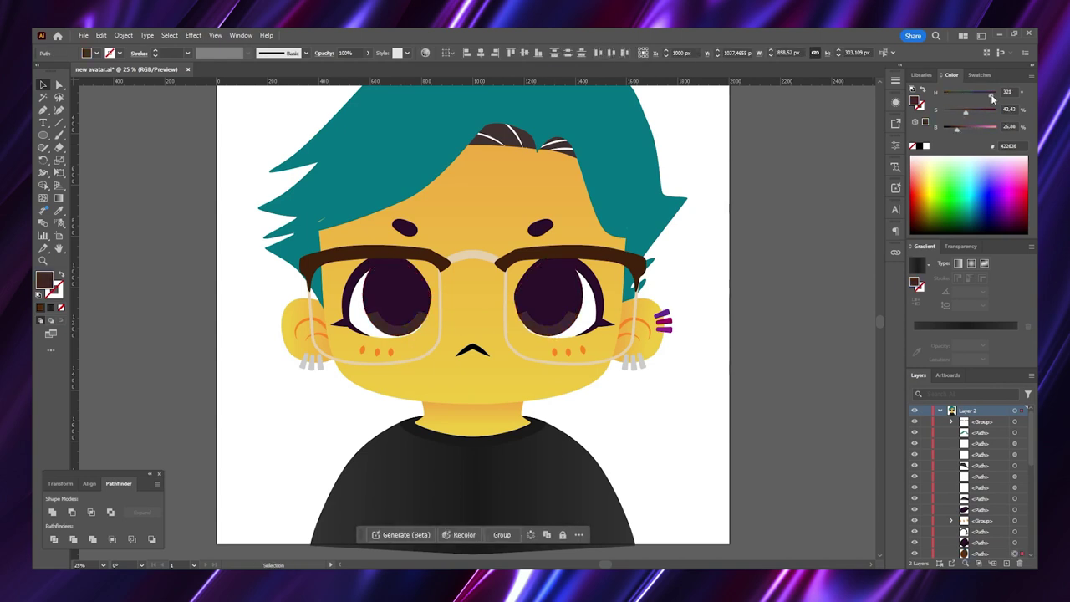
pyautogui.click(753, 298)
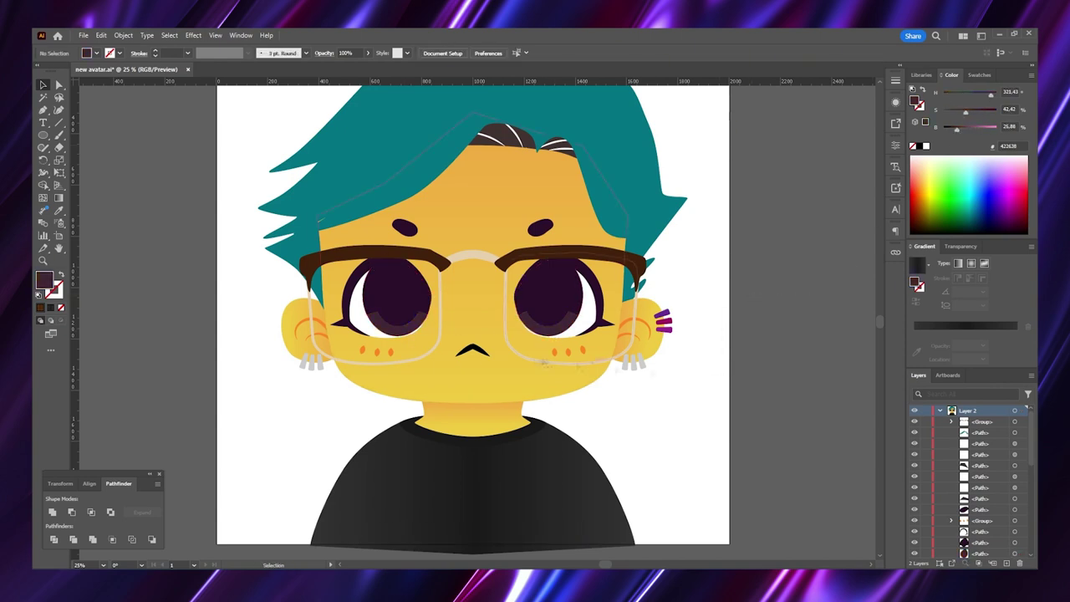
pyautogui.click(472, 349)
pyautogui.click(715, 396)
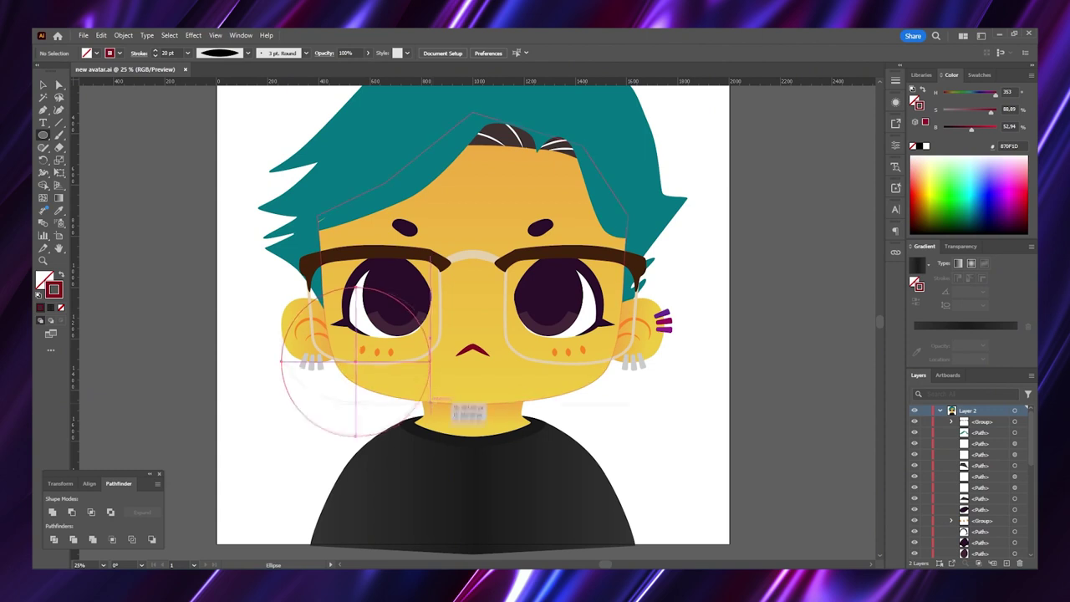
# Draw a blush circle about 567 px wide on one cheek, fill it with a radial red FA1C36 gradient fading out, and duplicate it onto the other
pyautogui.moveTo(428, 434); pyautogui.dragTo(426, 433)
pyautogui.hotkey('shift', 'x')
pyautogui.press('v')
pyautogui.click(917, 264)
pyautogui.click(916, 345)
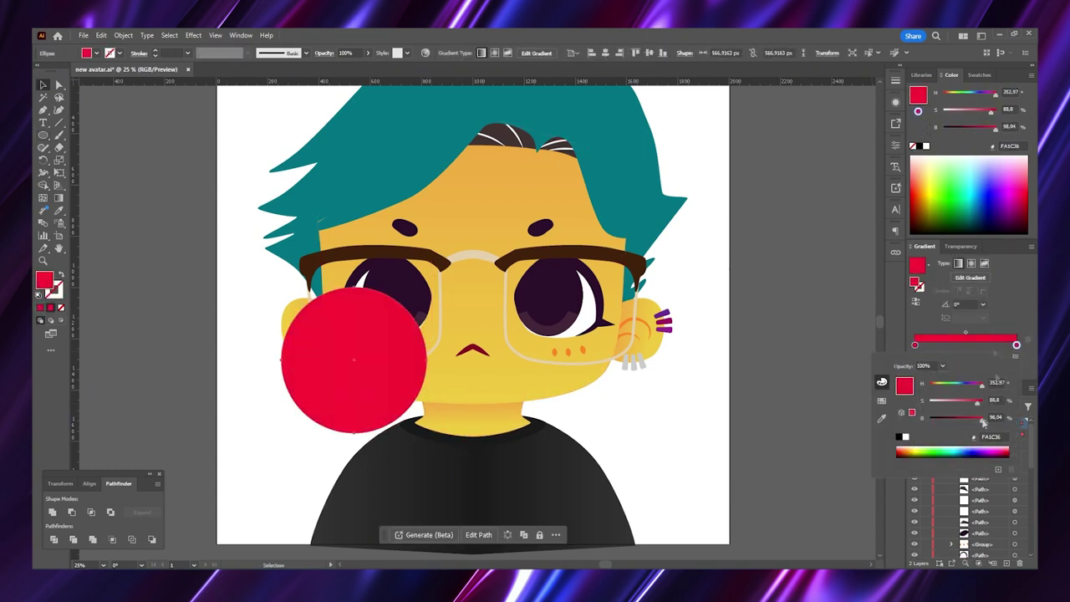
pyautogui.click(983, 358)
pyautogui.click(971, 263)
pyautogui.moveTo(352, 367); pyautogui.dragTo(580, 360)
# Clip both blush circles to a copy of the face shape and set the clip group's opacity to 22%
pyautogui.hotkey('ctrl', 'f')
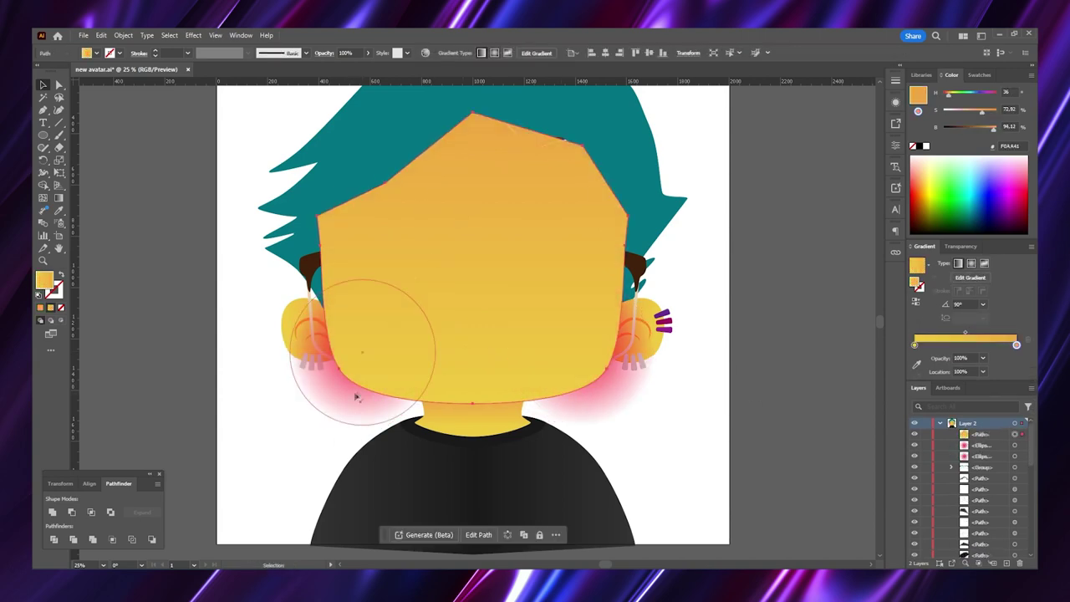
pyautogui.hotkey('ctrl', '7')
pyautogui.click(565, 382)
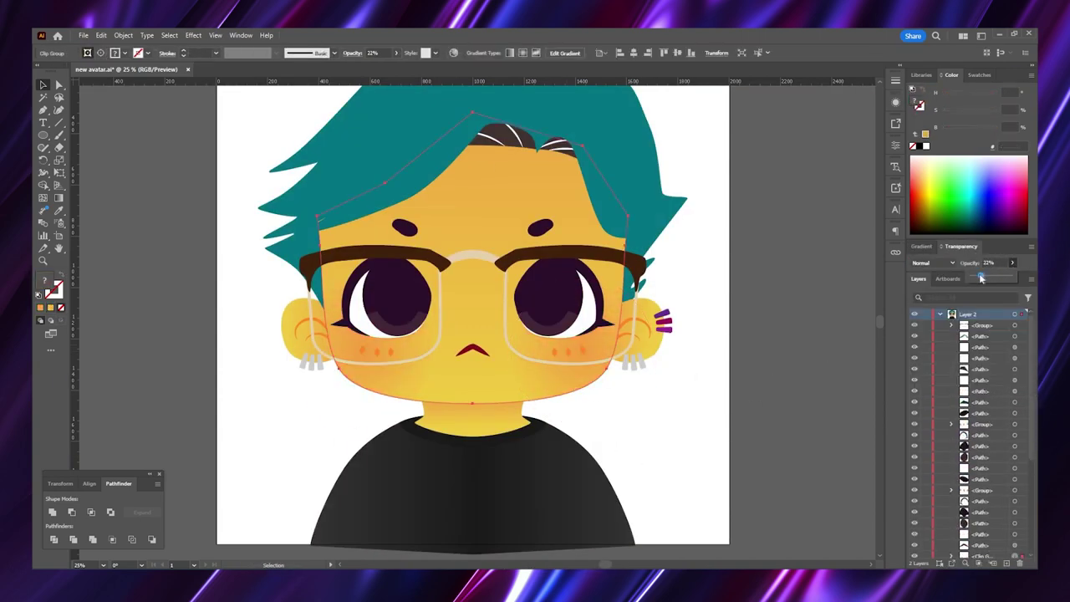
pyautogui.click(678, 437)
# Fill the hair with a vertical linear gradient from dark violet 413E59 at the crown to teal at the tips
pyautogui.scroll(2, 675, 447)
pyautogui.click(661, 276)
pyautogui.click(924, 246)
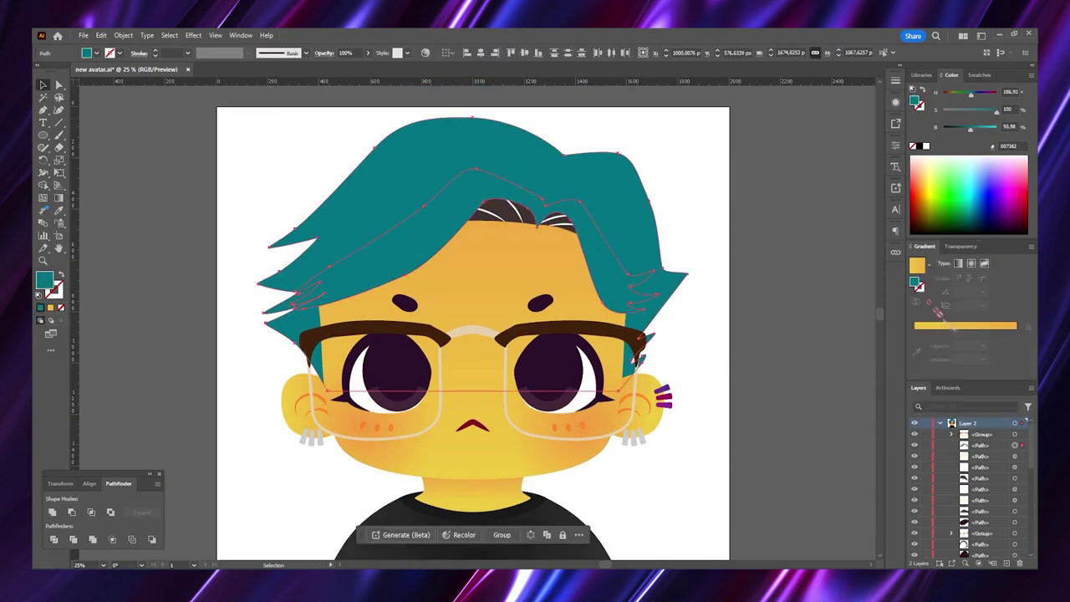
pyautogui.click(957, 264)
pyautogui.click(915, 333)
pyautogui.click(995, 224)
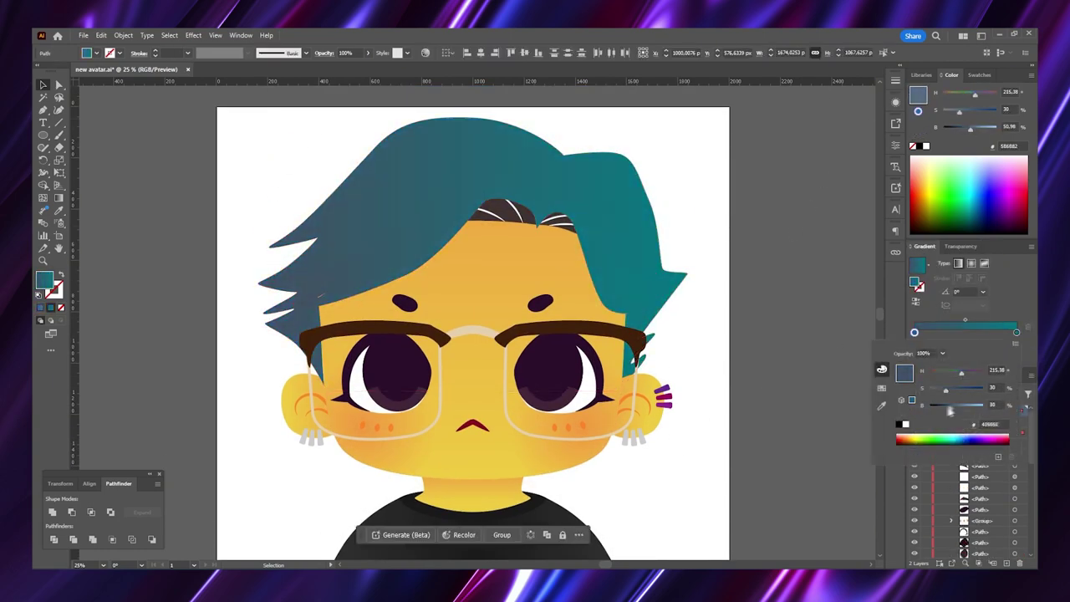
pyautogui.press('g')
pyautogui.moveTo(491, 169); pyautogui.dragTo(491, 284)
pyautogui.press('v')
pyautogui.click(741, 317)
# Fill the pupils and eyelash shapes with a dark purple linear gradient
pyautogui.scroll(-2, 740, 317)
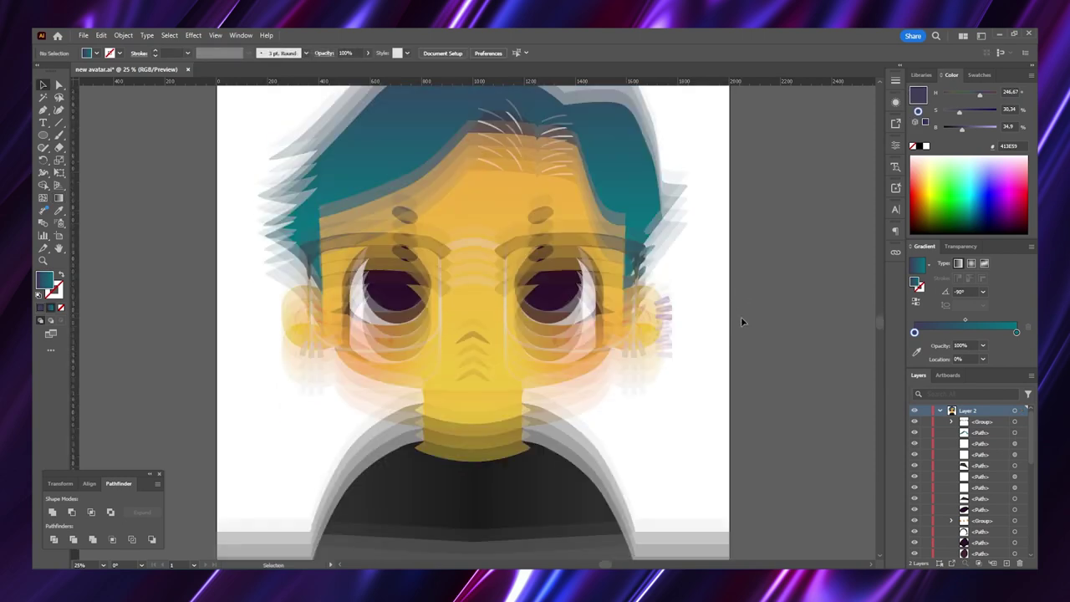
pyautogui.click(556, 305)
pyautogui.keyDown('shift'); pyautogui.click(386, 305); pyautogui.keyUp('shift')
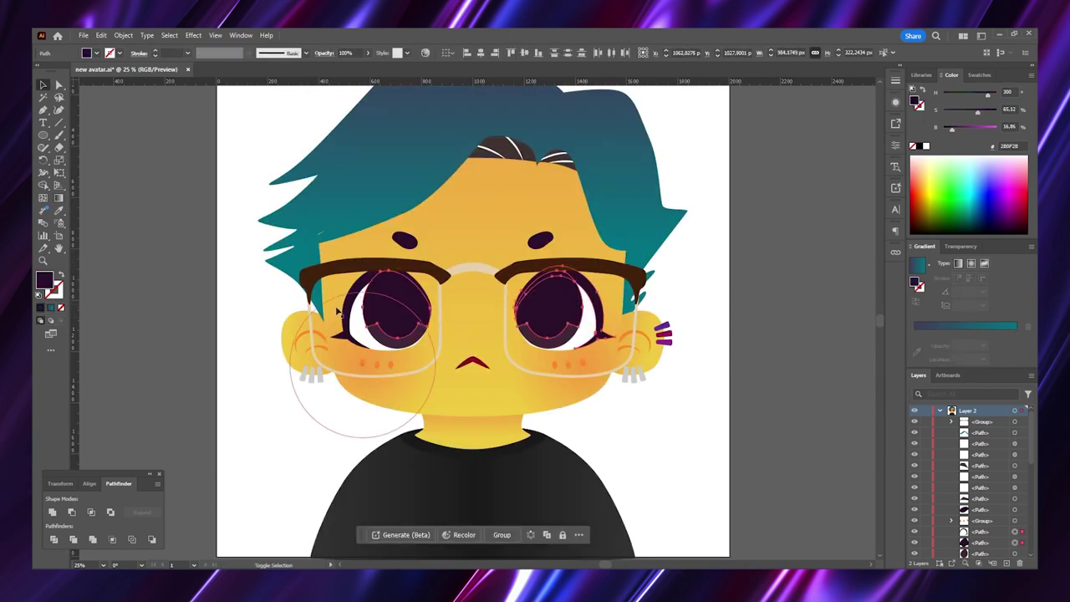
pyautogui.click(917, 264)
pyautogui.doubleClick(914, 332)
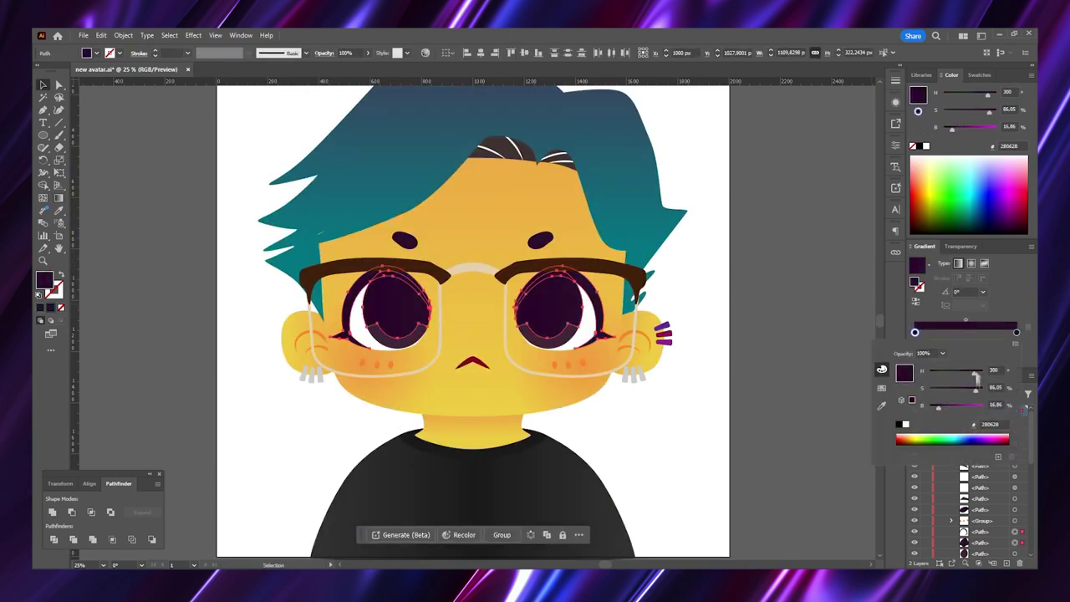
pyautogui.click(666, 40)
# Fill the irises with a mauve-purple linear gradient and the eye whites with a subtle near-white vertical gradient
pyautogui.moveTo(988, 110); pyautogui.dragTo(966, 111)
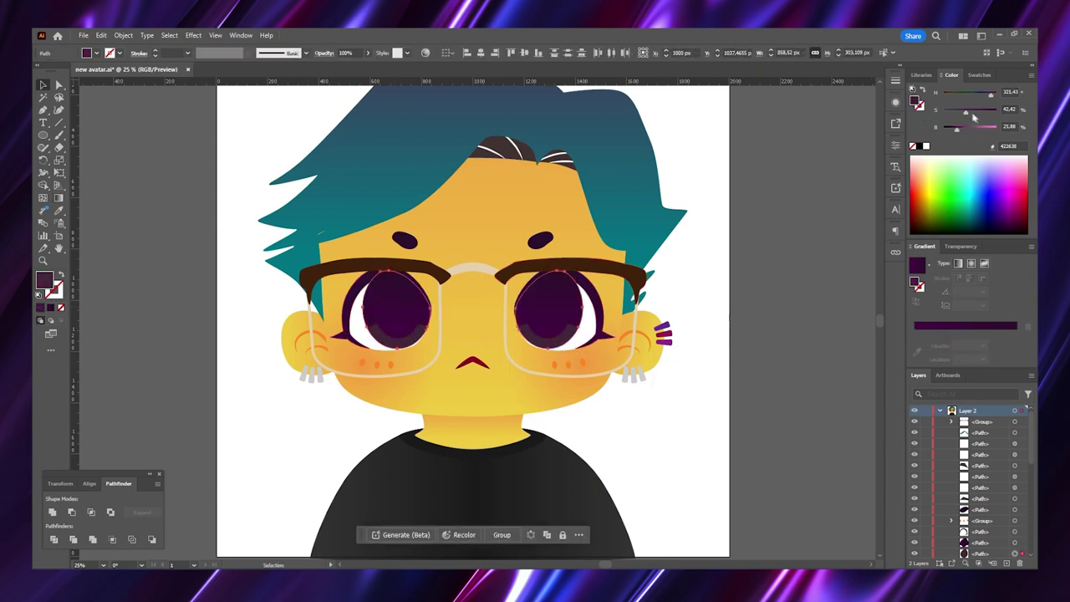
pyautogui.click(733, 380)
pyautogui.click(583, 333)
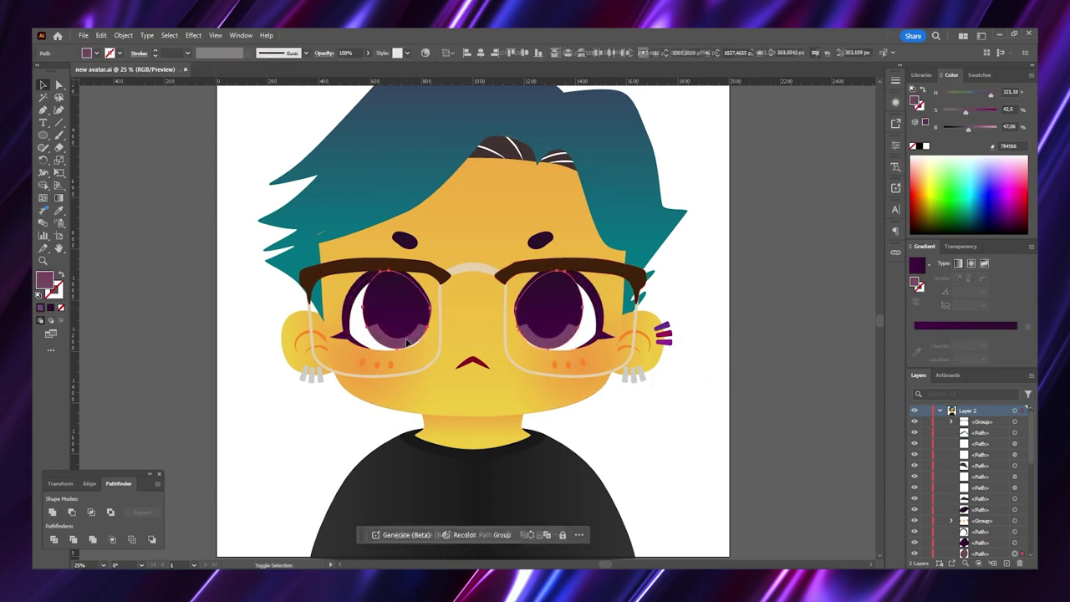
pyautogui.doubleClick(1016, 332)
pyautogui.moveTo(951, 404); pyautogui.dragTo(965, 411)
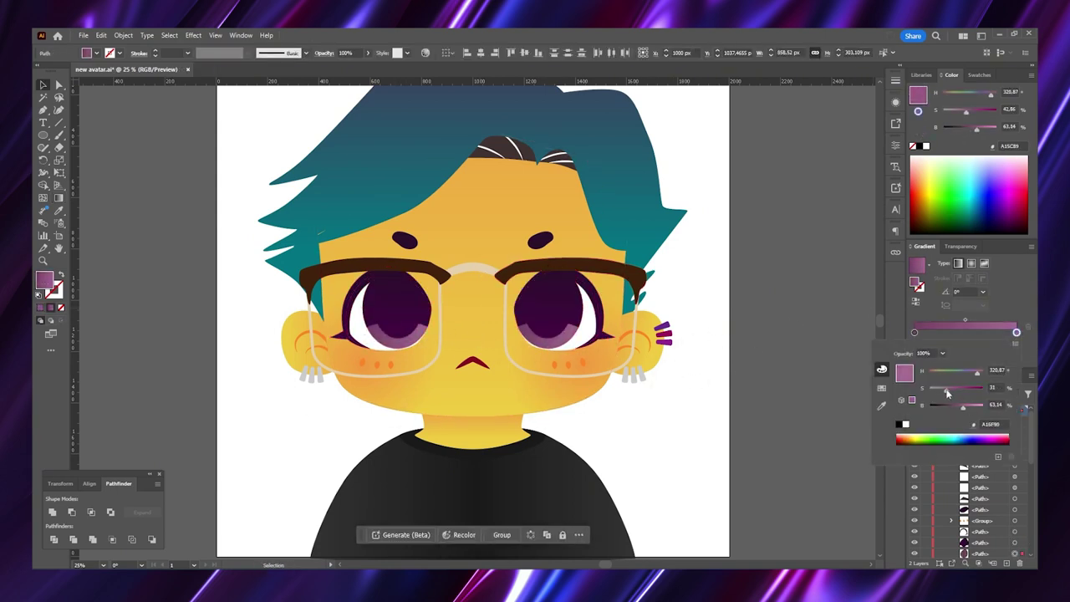
pyautogui.press('Escape')
pyautogui.click(967, 332)
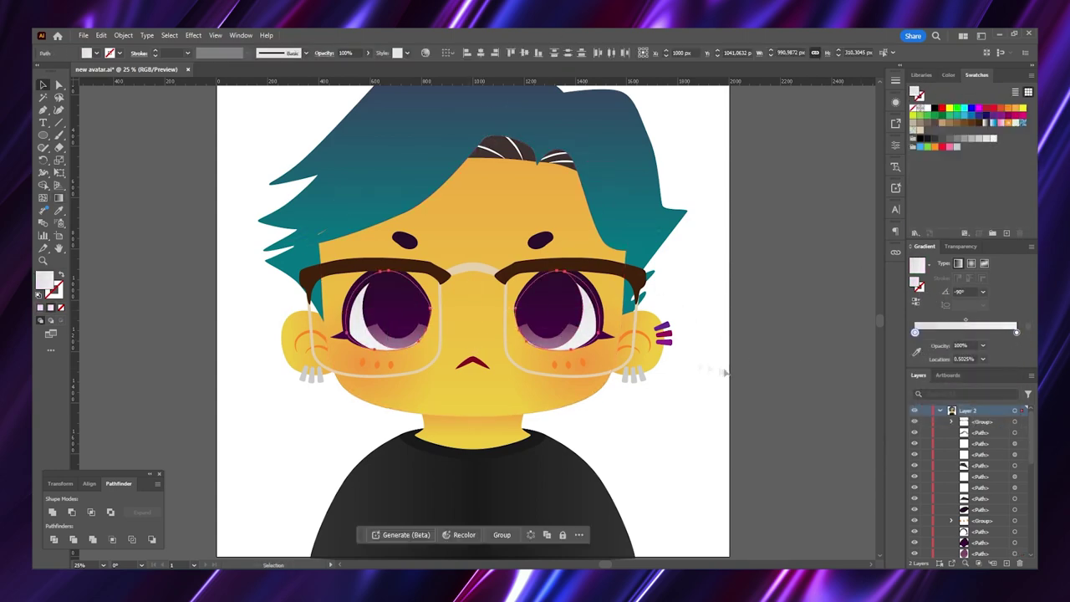
# Reduce the eyebrows' opacity to 67%
pyautogui.click(540, 241)
pyautogui.click(747, 291)
pyautogui.hotkey('ctrl', '0')
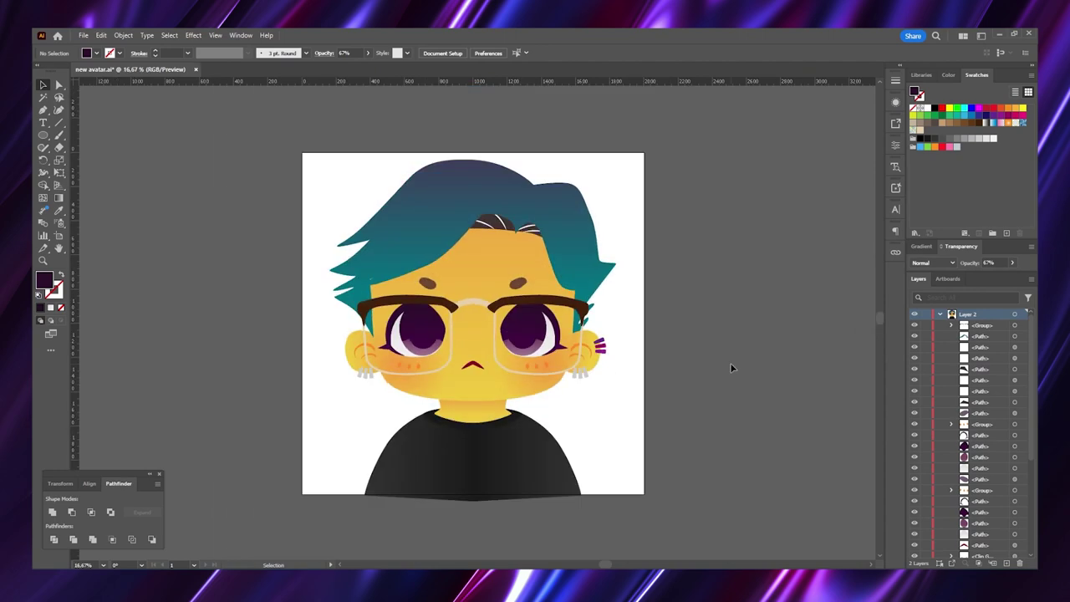
pyautogui.hotkey('shift', 'f')
pyautogui.press('Escape')
# Add a 2000 × 2000 px background square on a new layer beneath the avatar and align it to the artboard
pyautogui.click(939, 324)
pyautogui.press('m')
pyautogui.click(722, 346)
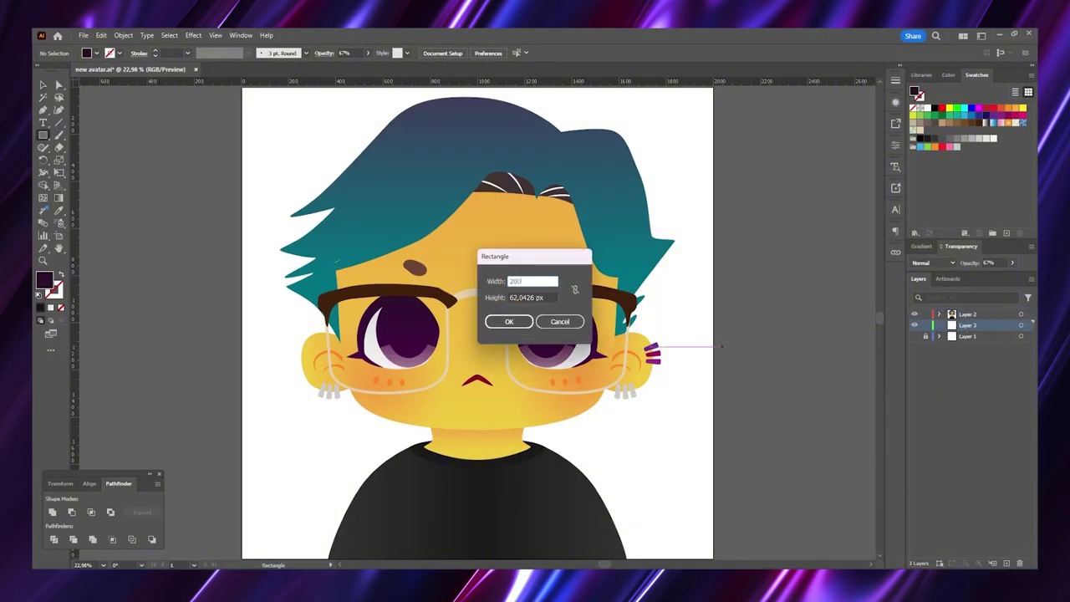
pyautogui.press('Return')
pyautogui.moveTo(723, 346); pyautogui.dragTo(242, 88)
# Fill the background square with a radial gradient that has a pale pink FFE3FF stop near 53% and near-white ends
pyautogui.click(924, 246)
pyautogui.click(980, 116)
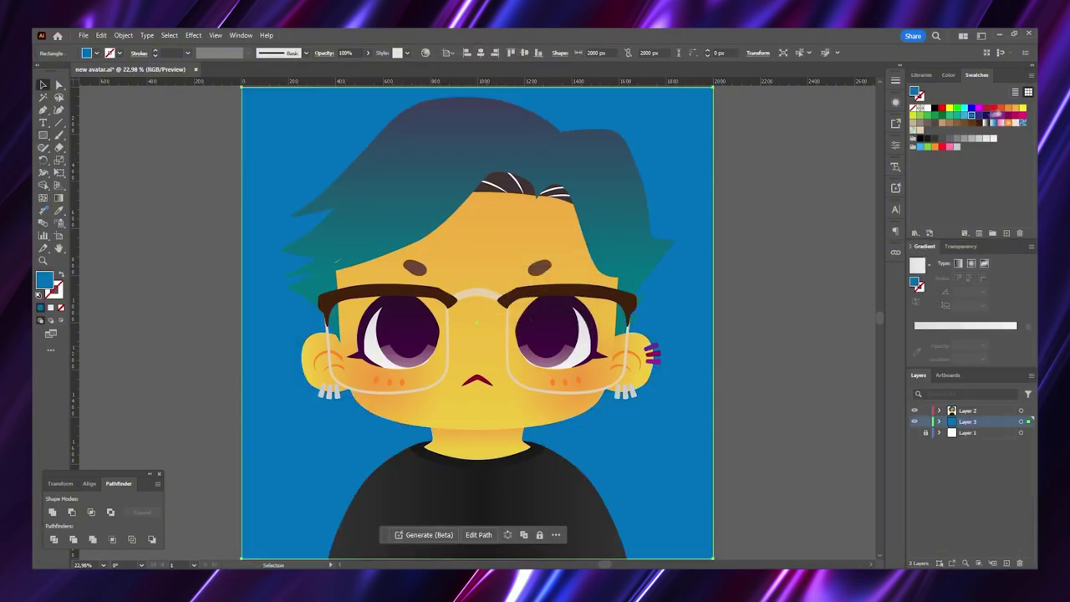
pyautogui.click(948, 74)
pyautogui.moveTo(995, 110); pyautogui.dragTo(947, 109)
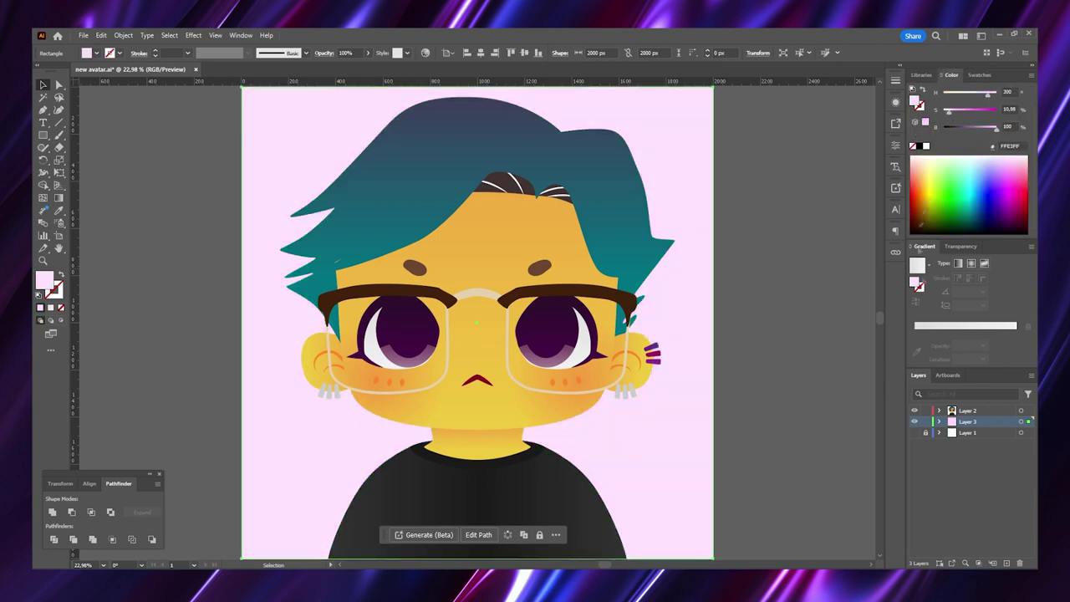
pyautogui.click(970, 263)
pyautogui.click(970, 263)
pyautogui.click(760, 354)
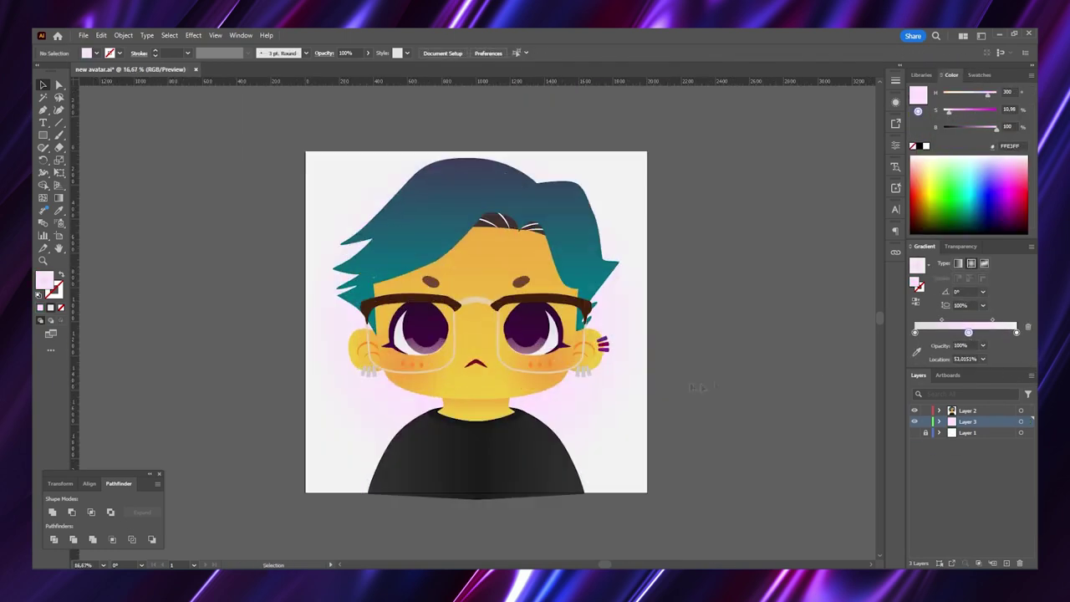
# Recolour the background's radial gradient from pale pink to bright magenta at the edges and widen its radius beyond the square's sides
pyautogui.hotkey('ctrl', '-')
pyautogui.doubleClick(967, 332)
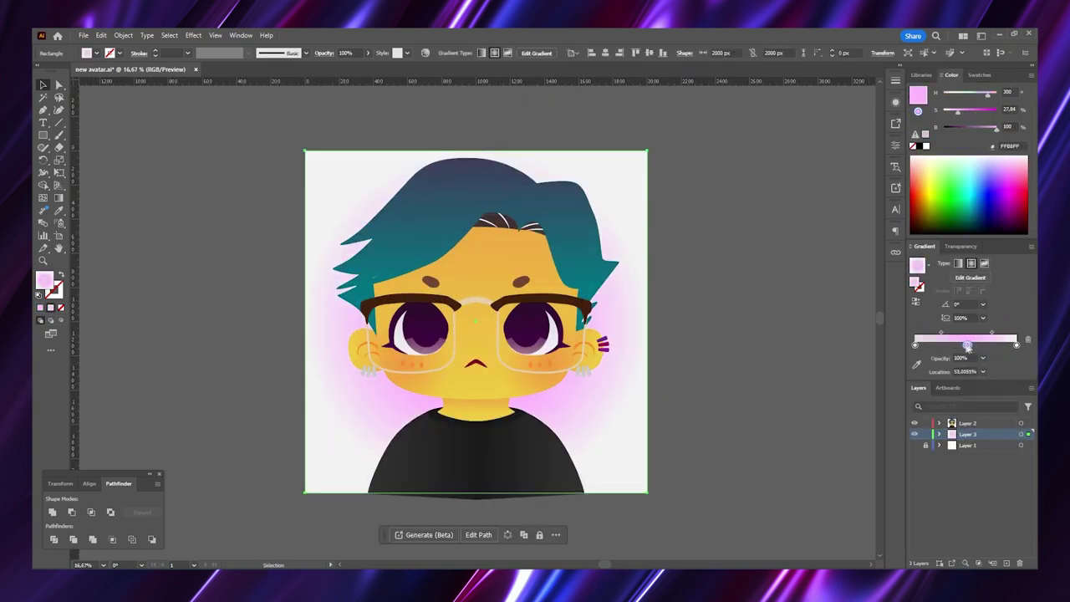
pyautogui.doubleClick(1016, 344)
pyautogui.moveTo(943, 402)
pyautogui.mouseDown()
pyautogui.moveTo(982, 401)
pyautogui.moveTo(974, 386)
pyautogui.mouseUp()
pyautogui.click(980, 385)
pyautogui.press('Escape')
pyautogui.press('g')
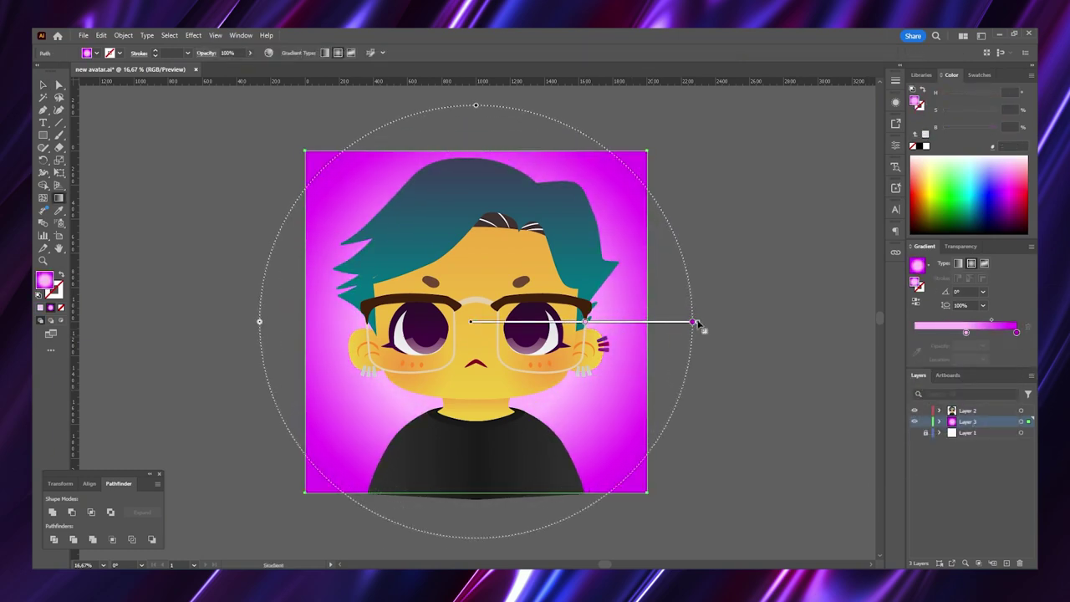
pyautogui.click(717, 399)
pyautogui.hotkey('ctrl', '+')
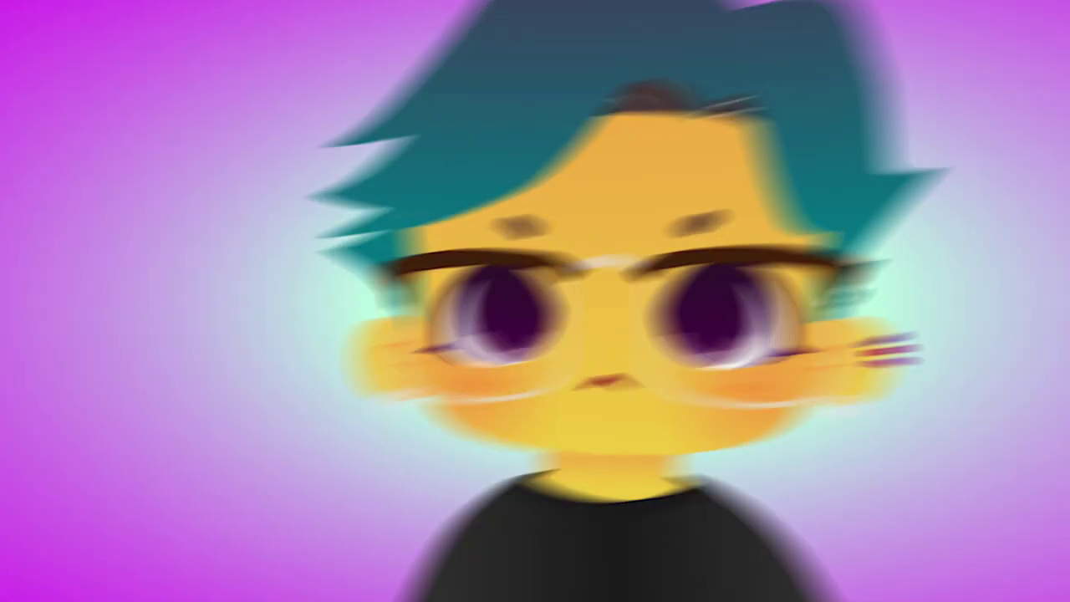